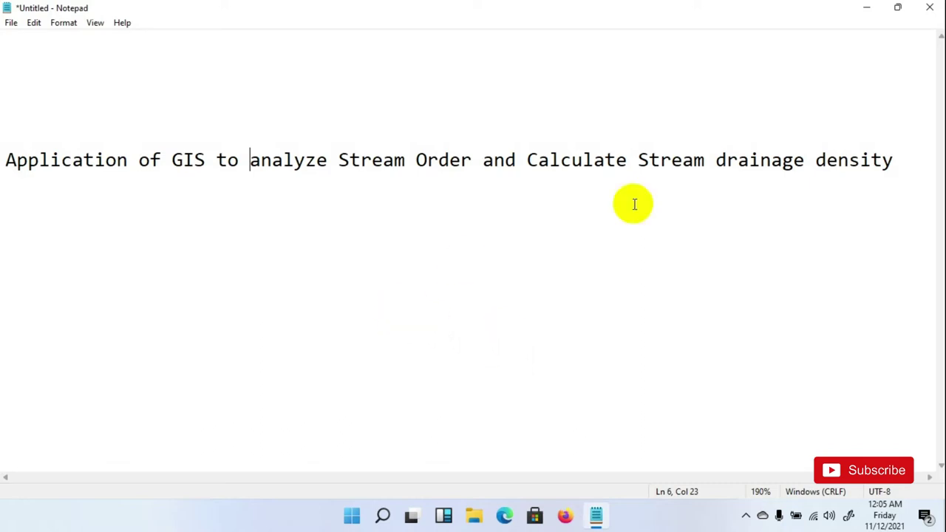
- Launch ArcMap 10.8 and dismiss the Getting Started dialog to work in an untitled blank map
left_click(865, 8)
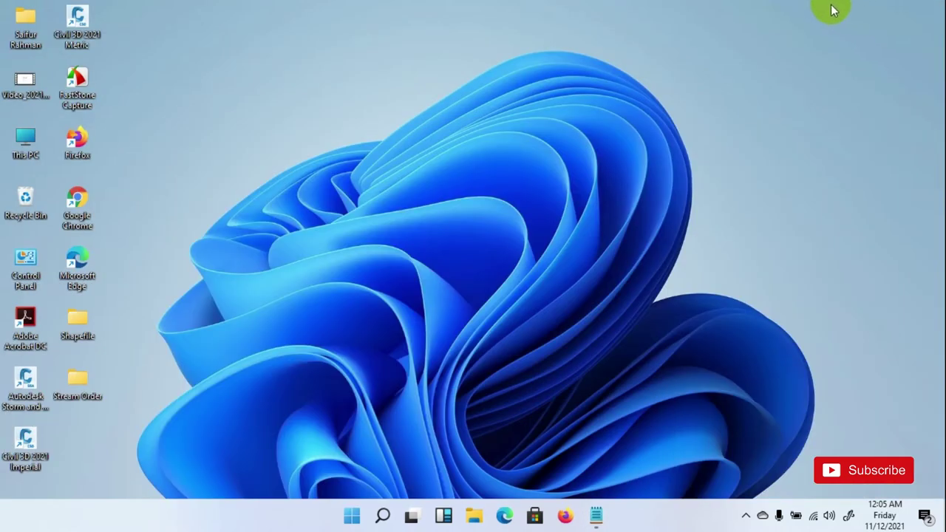
left_click(353, 515)
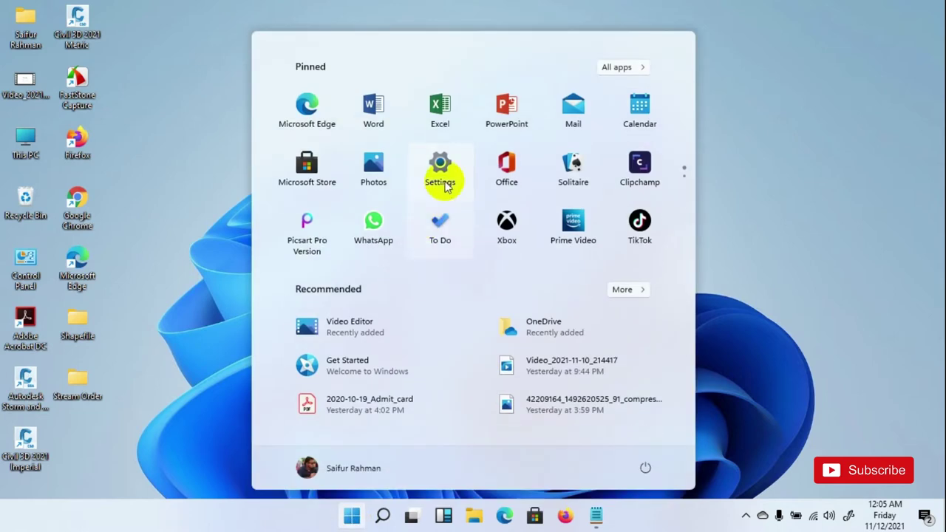
left_click(620, 68)
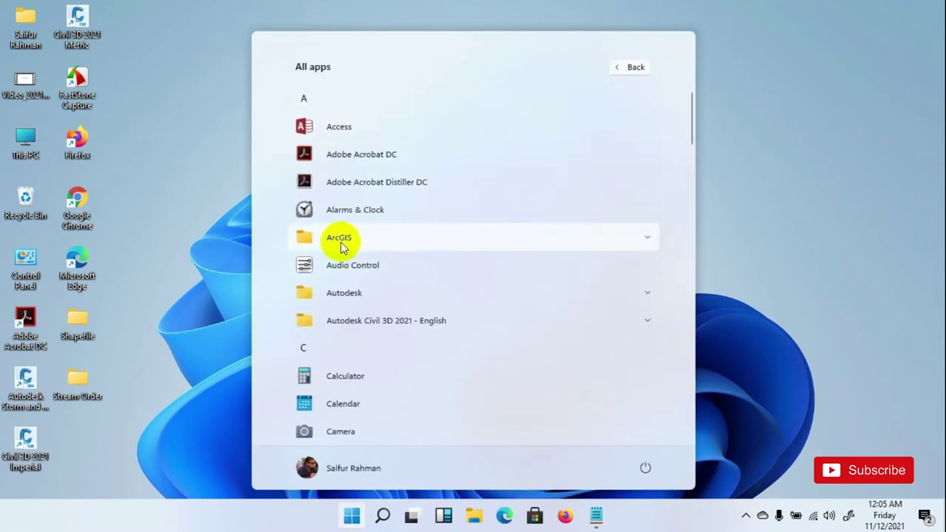
left_click(374, 241)
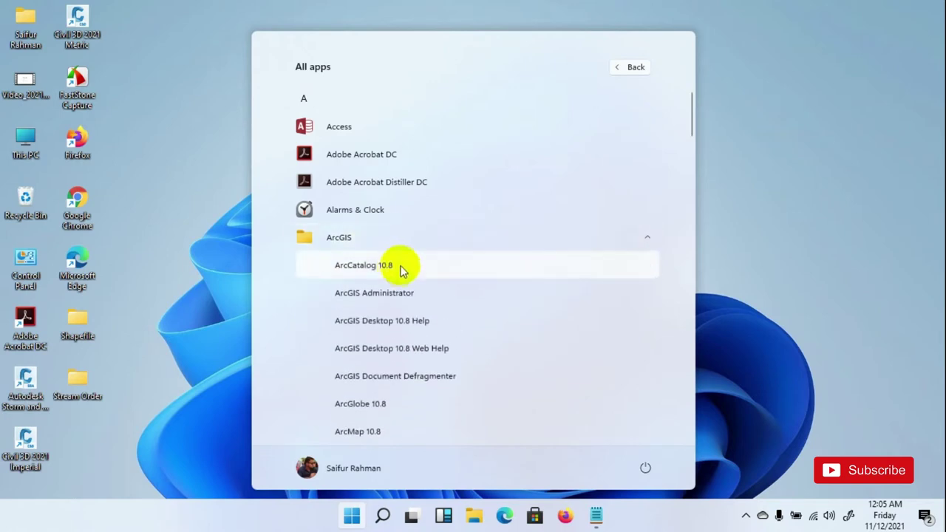
scroll(396, 318, "down", 3)
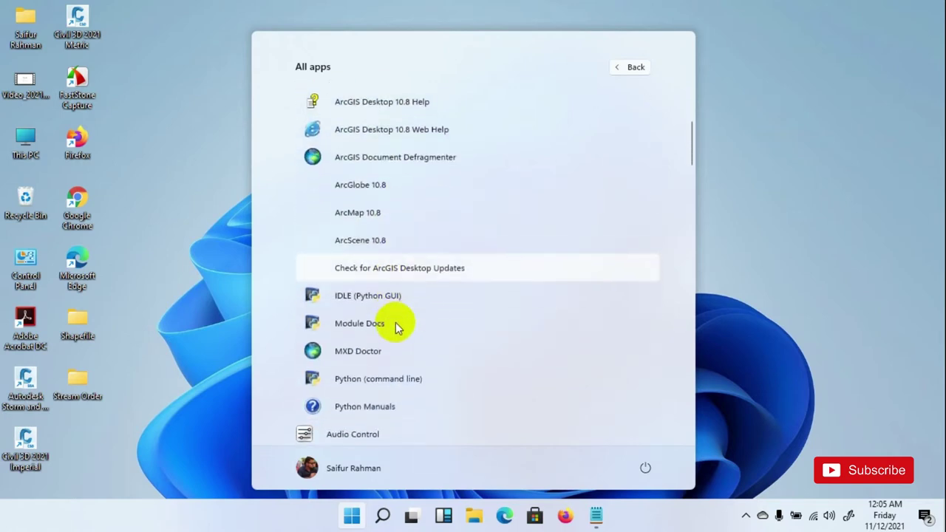
left_click(374, 221)
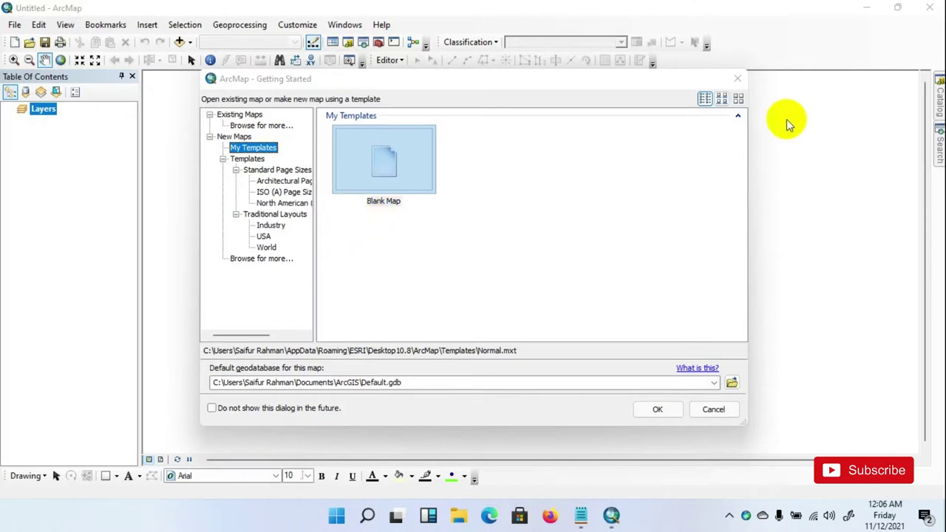
left_click(737, 79)
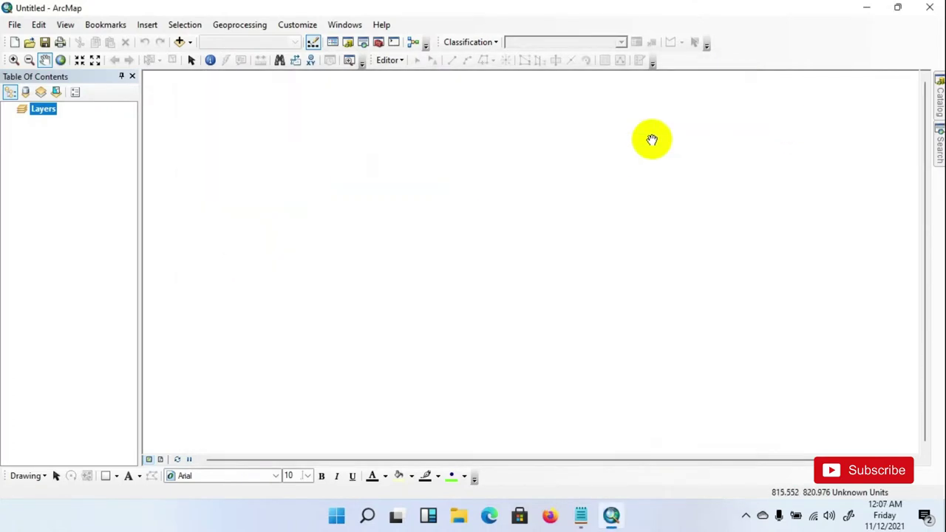
- Add a folder connection to the Stream Order folder on the Desktop and load DEM_Chattogram.tif from it into the map
left_click(939, 109)
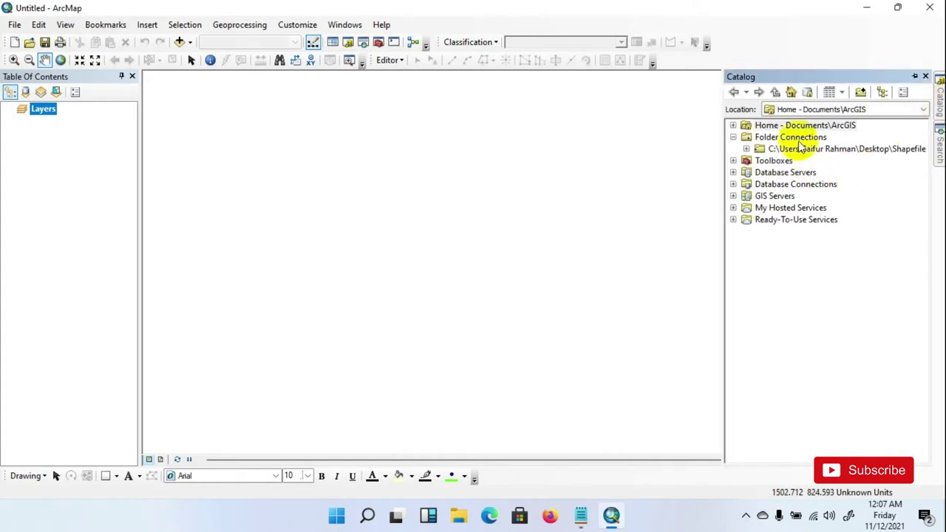
left_click(794, 137)
right_click(798, 139)
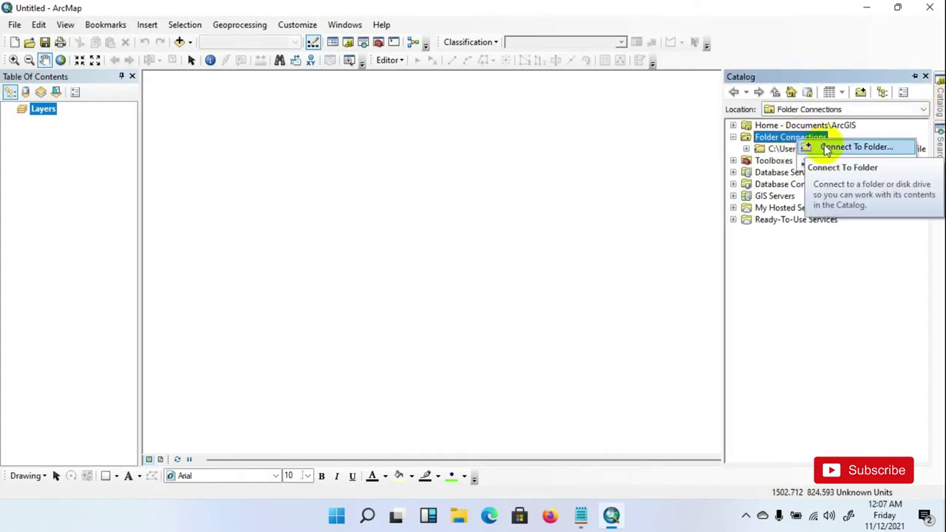
left_click(857, 147)
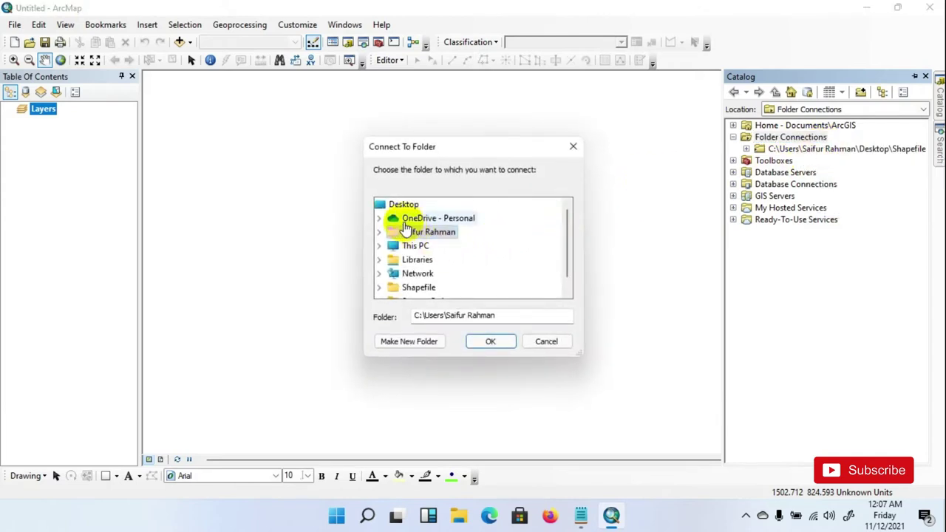
scroll(420, 237, "down", 1)
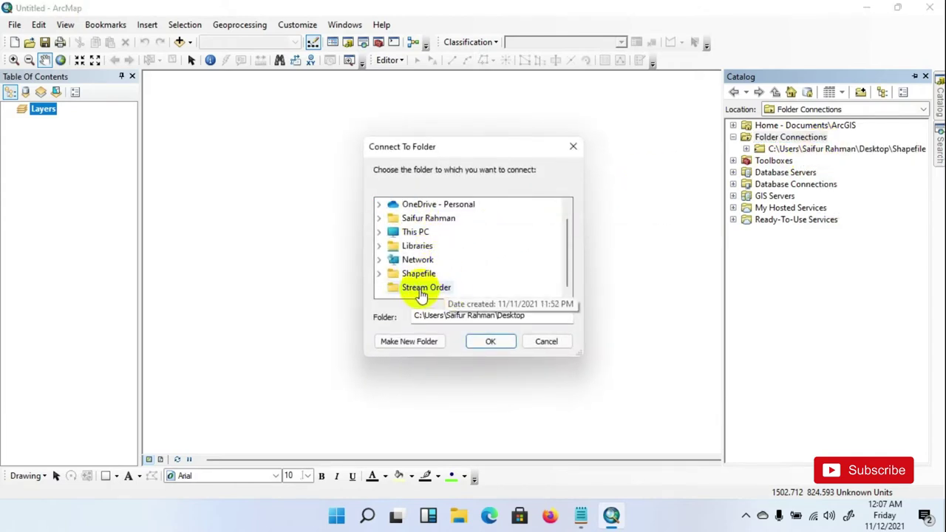
left_click(427, 291)
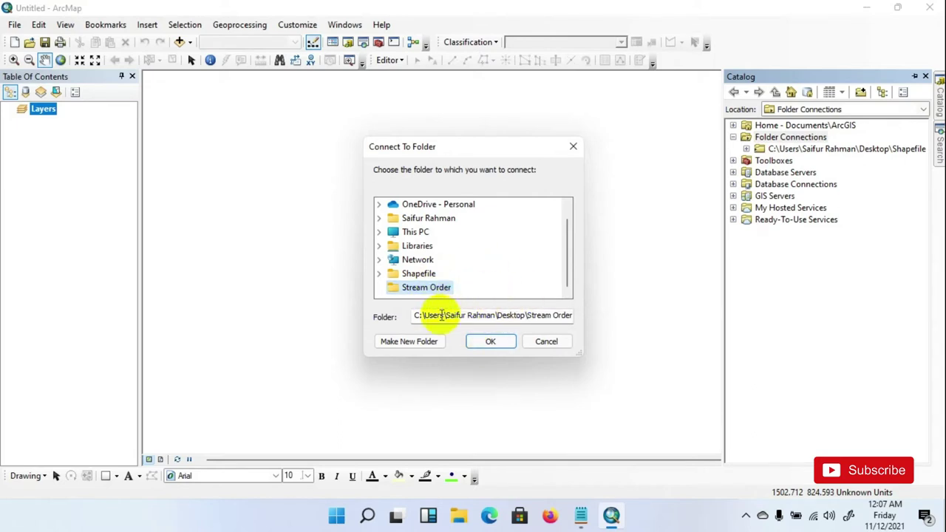
left_click(490, 342)
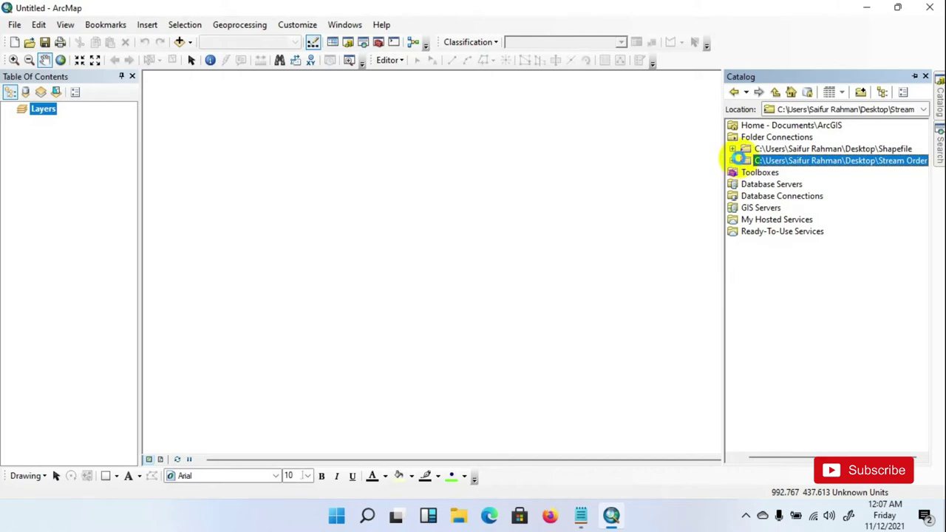
double_click(738, 159)
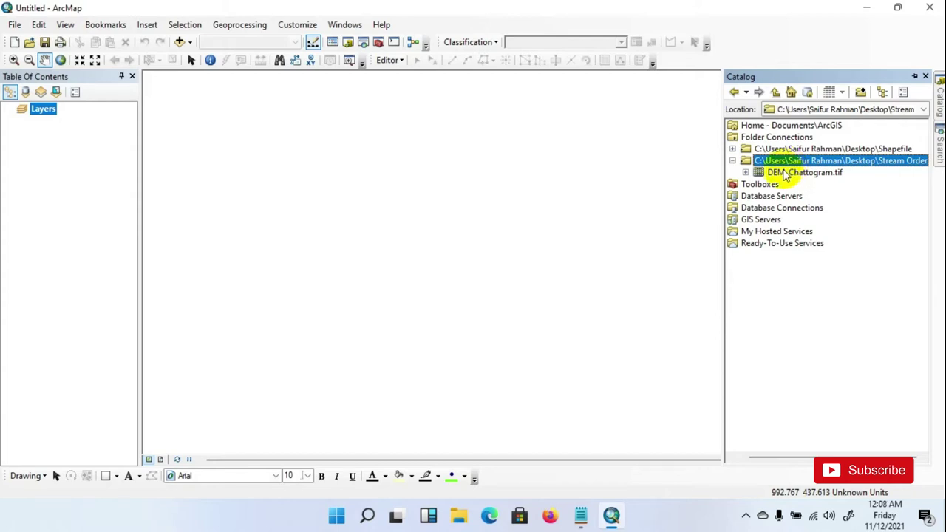
left_click_drag(785, 174, 378, 186)
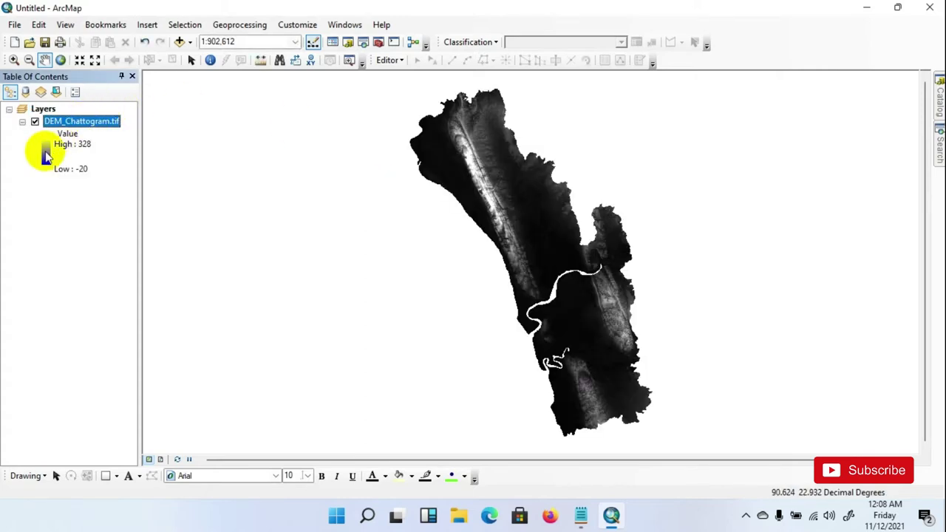
- Change the DEM_Chattogram.tif layer's color ramp to the green, yellow, orange, brown and white elevation ramp
left_click(46, 157)
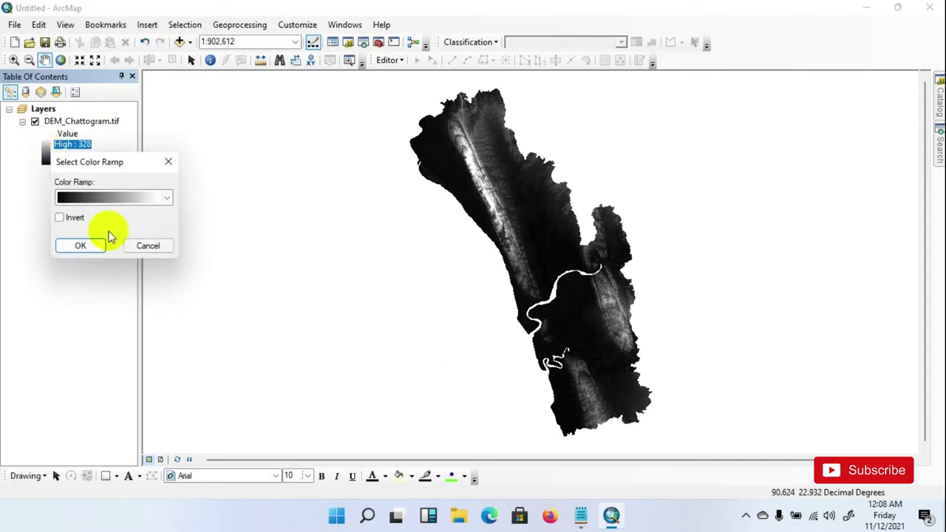
left_click(121, 201)
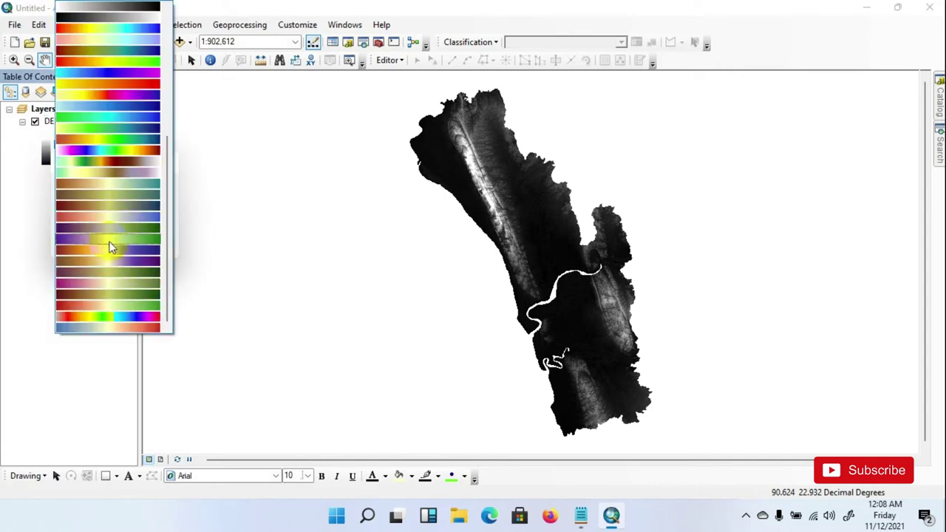
left_click(124, 165)
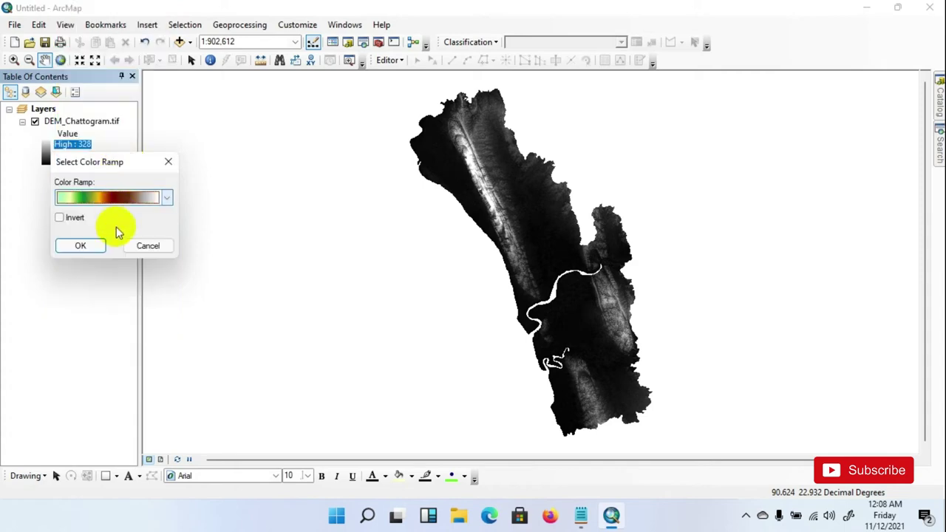
left_click(87, 246)
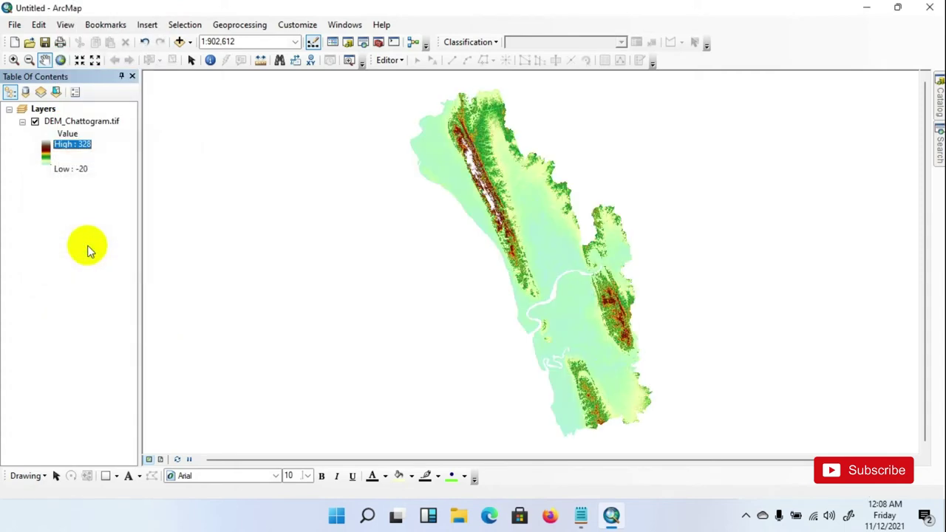
scroll(510, 226, "up", 5)
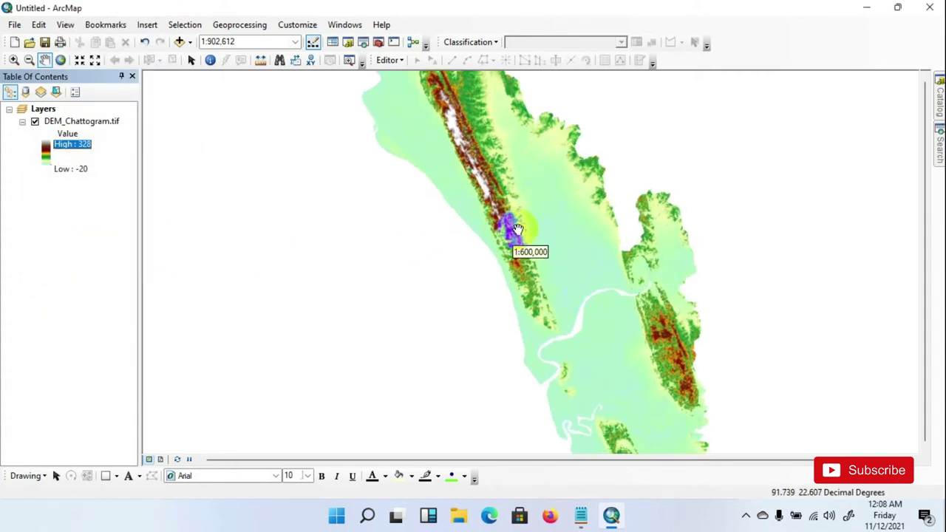
left_click(74, 123)
right_click(75, 123)
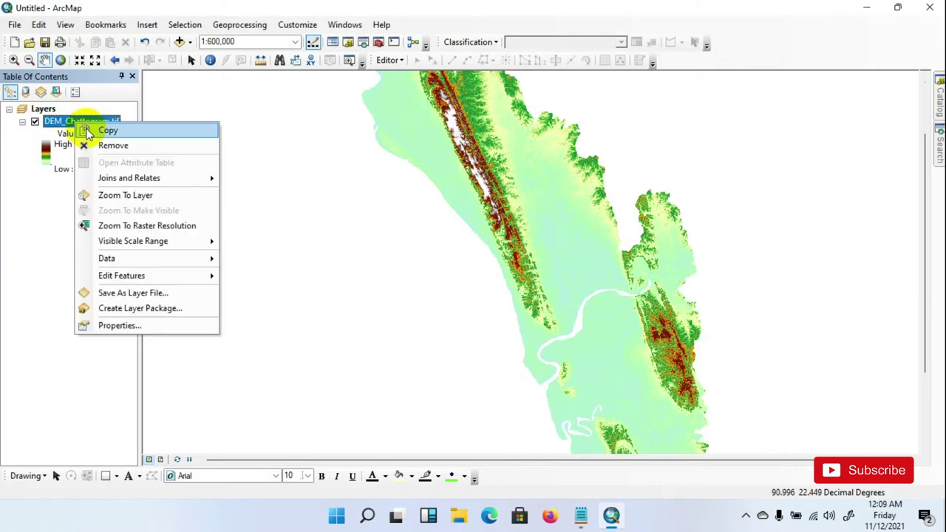
left_click(113, 325)
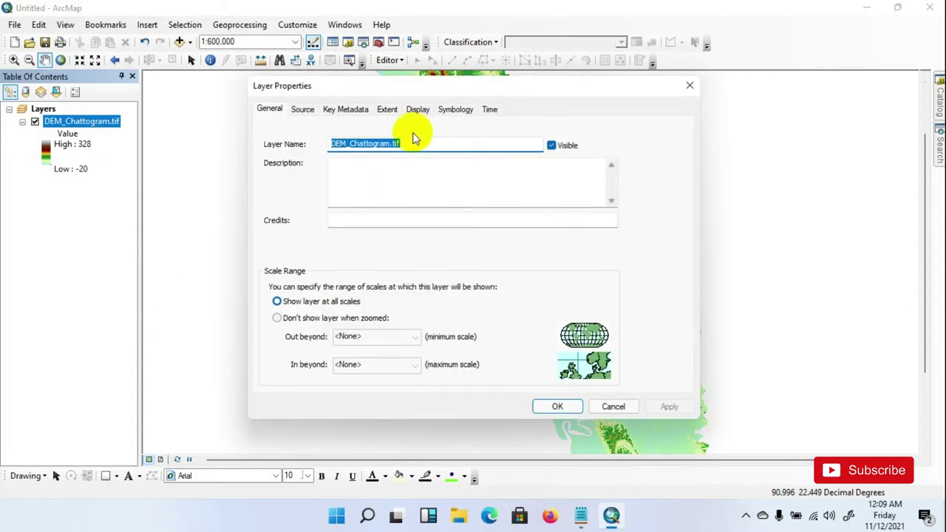
left_click(690, 86)
- Check which coordinate system the Layers data frame uses in its properties
right_click(43, 109)
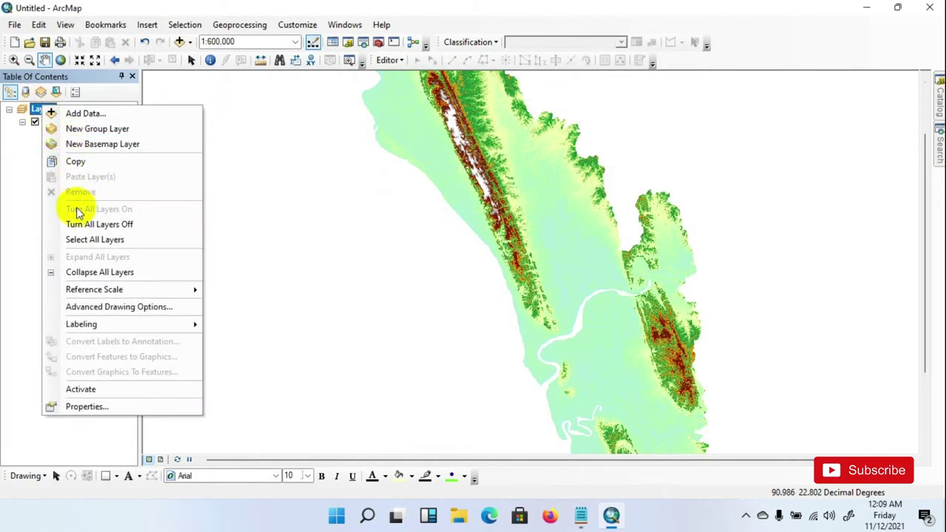
left_click(87, 407)
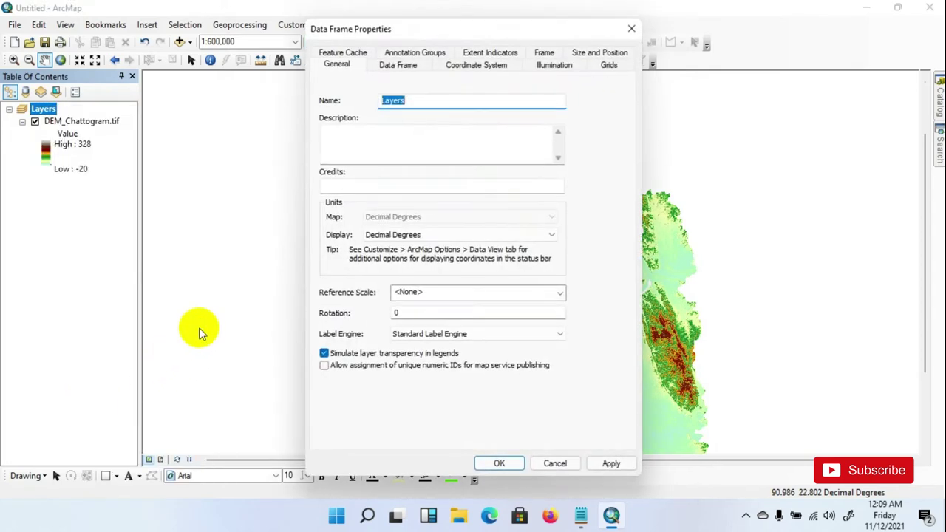
left_click(494, 71)
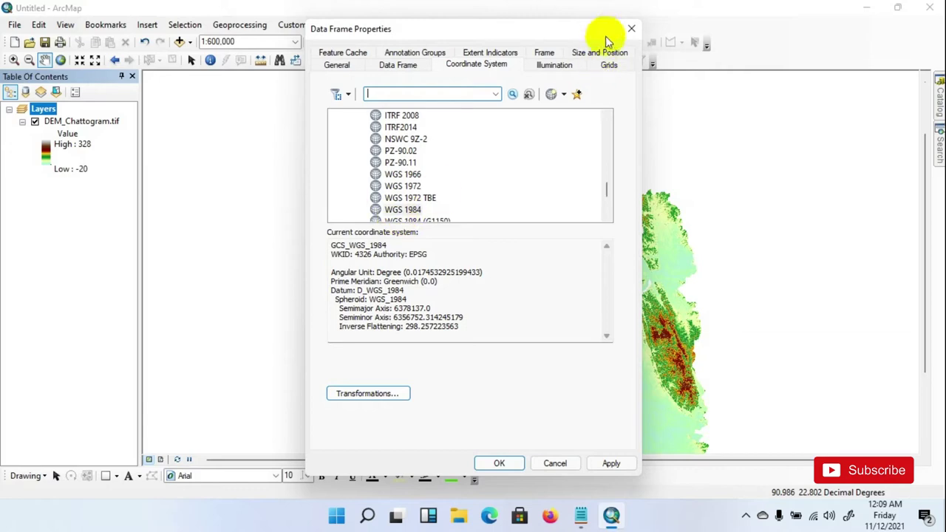
left_click(630, 29)
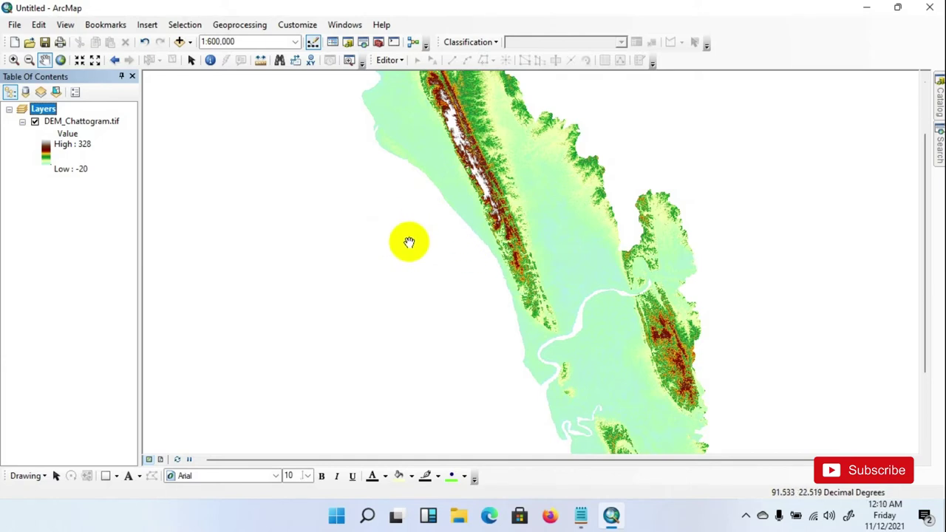
- Open the Project Raster tool from the Raster toolset of Projections and Transformations in the Data Management system toolbox
left_click(939, 110)
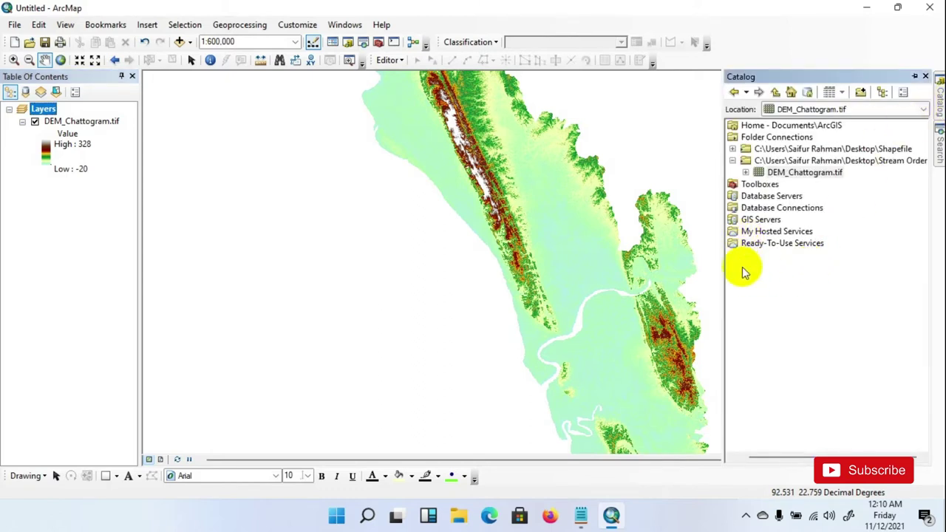
double_click(760, 184)
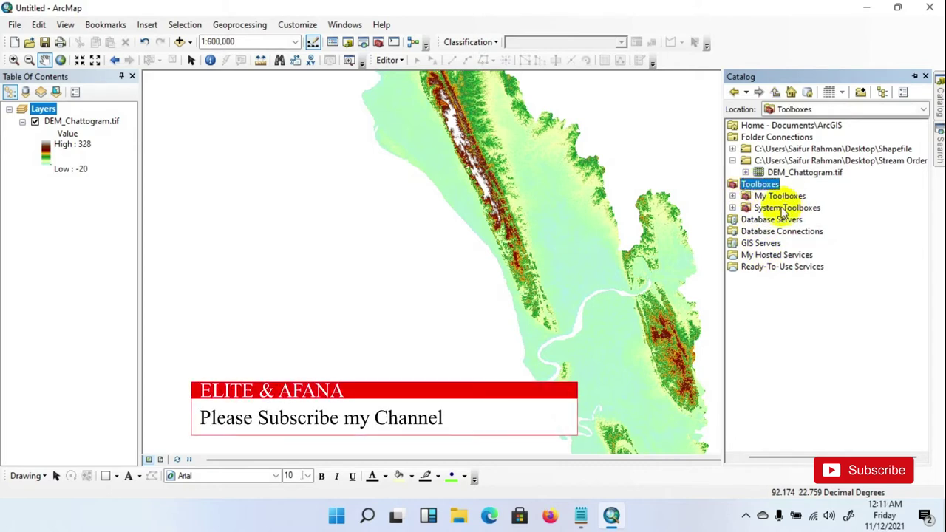
left_click(732, 208)
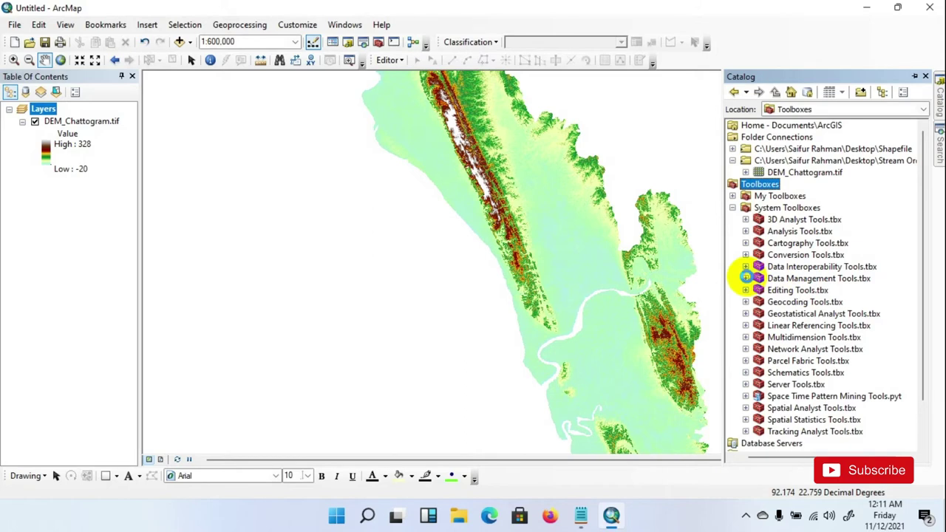
left_click(745, 278)
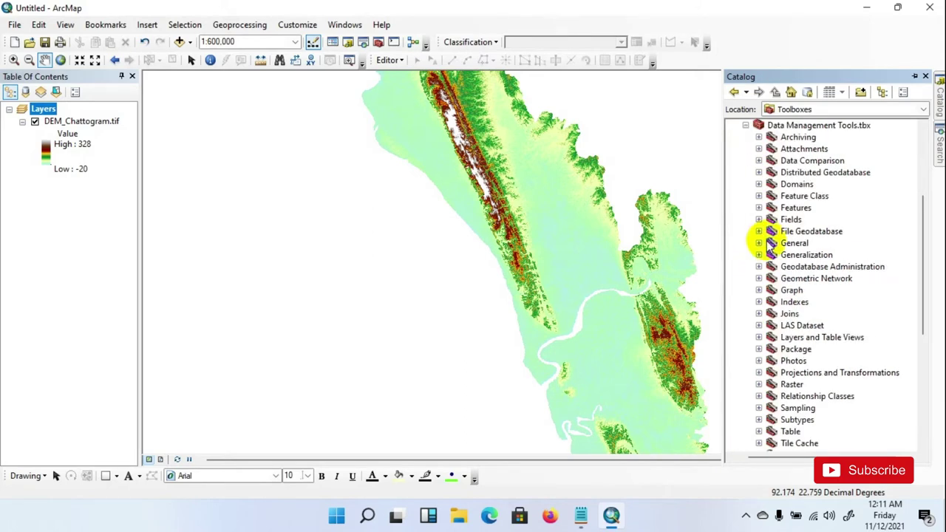
scroll(835, 275, "down", 2)
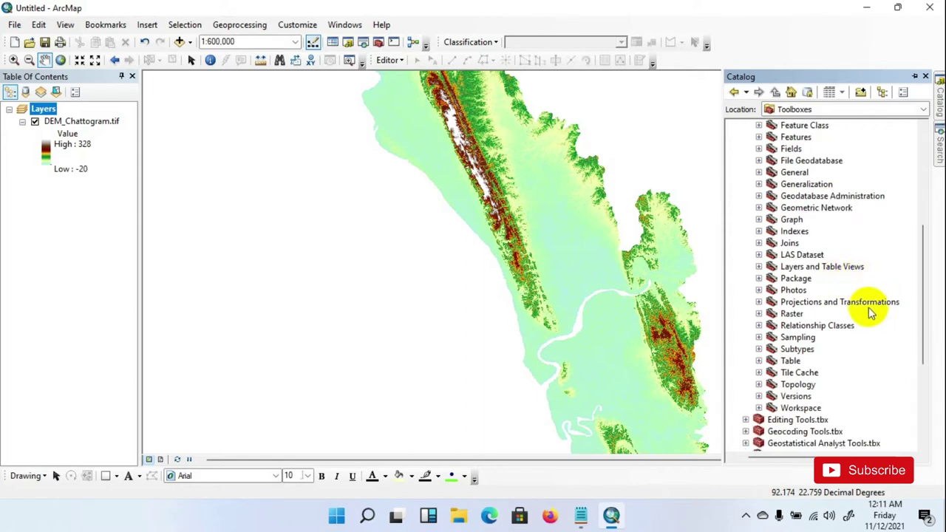
left_click(758, 302)
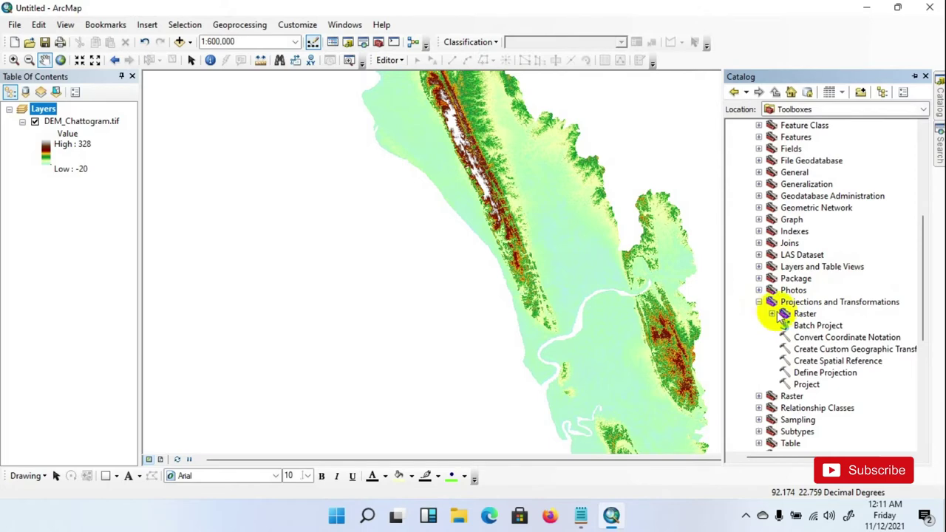
left_click(772, 315)
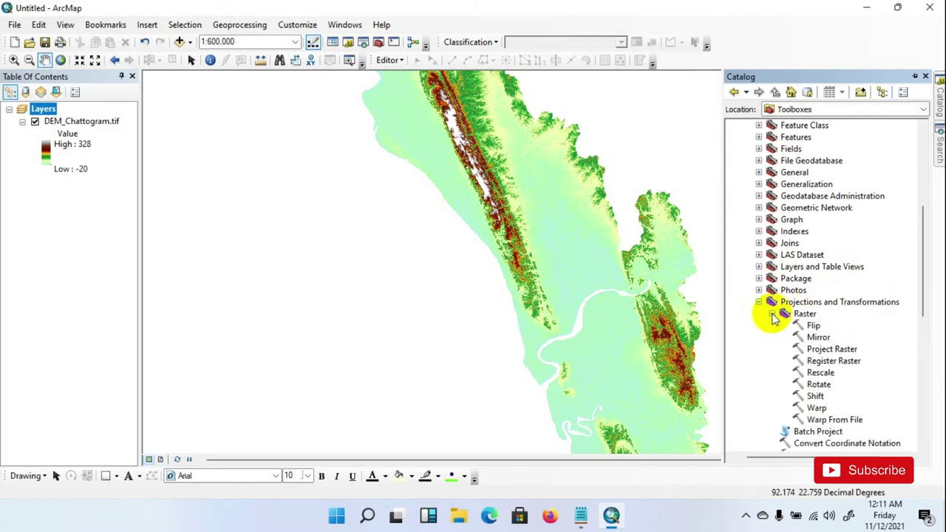
left_click(832, 351)
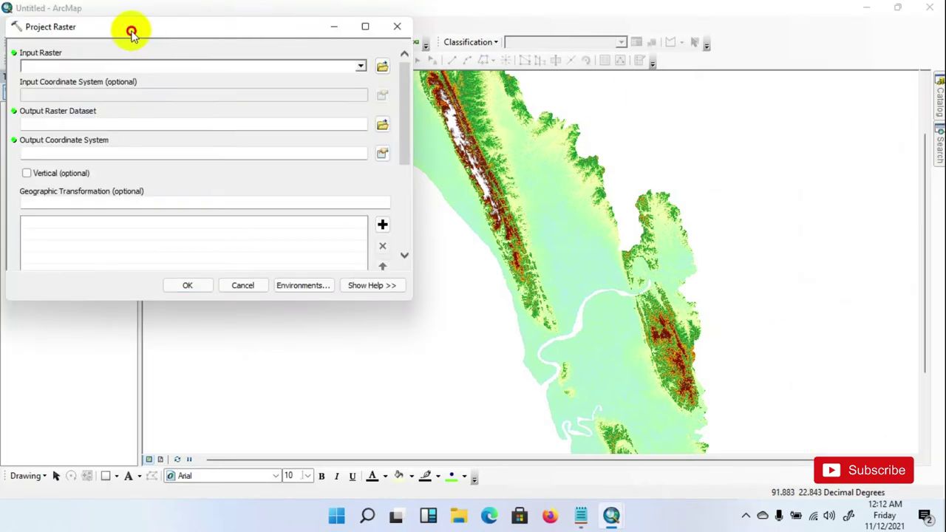
left_click_drag(132, 33, 416, 62)
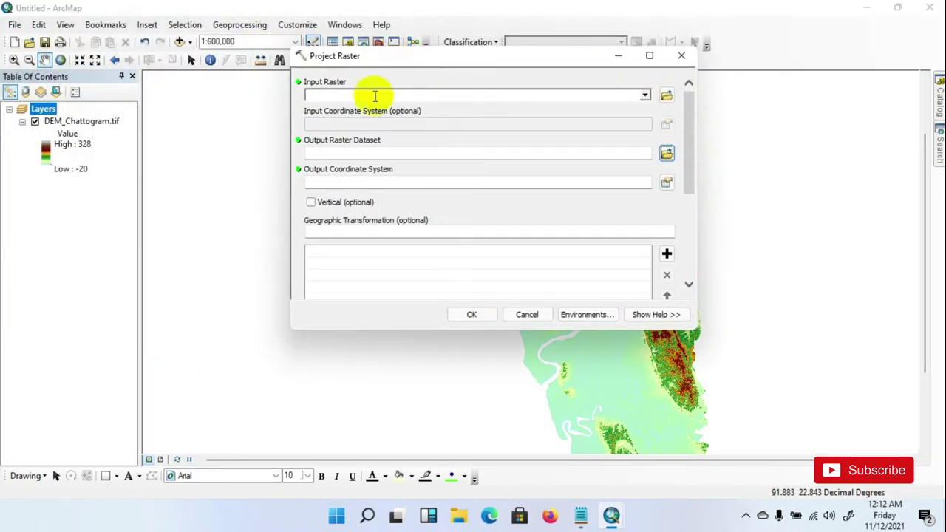
- Set DEM_Chattogram.tif as the input raster and WGS 1984 UTM Zone 46N, northern hemisphere, as the output coordinate system
left_click(645, 95)
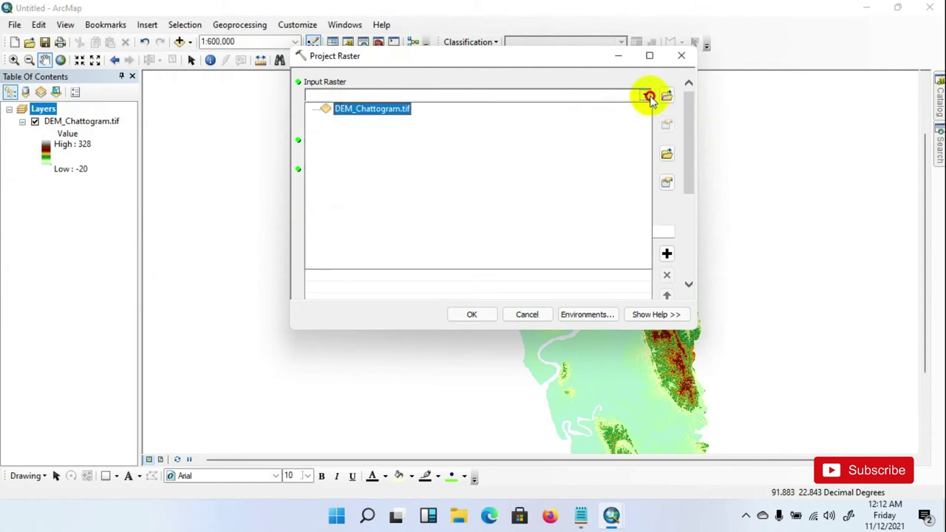
left_click(394, 112)
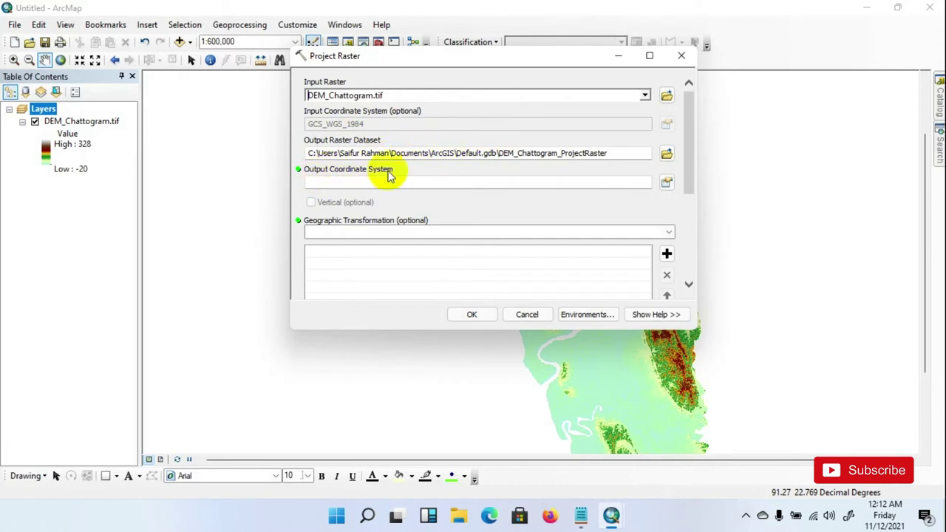
left_click(668, 183)
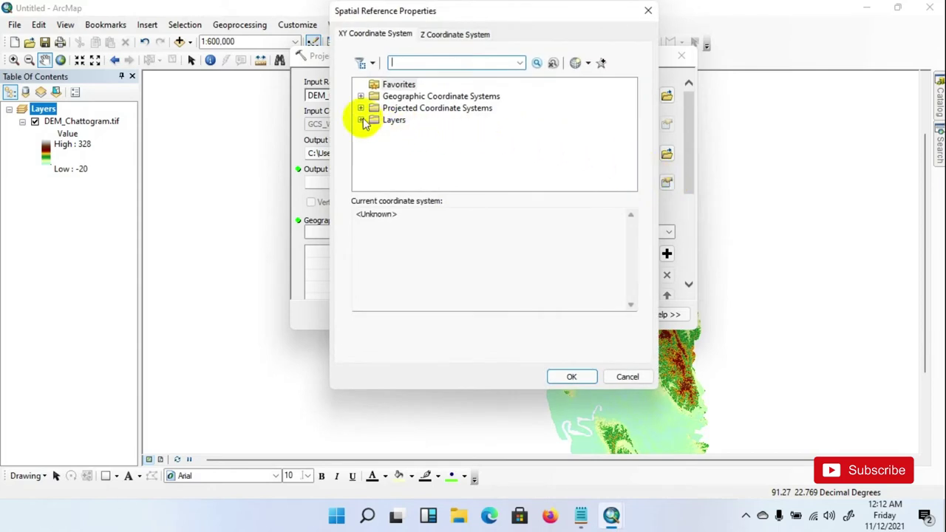
double_click(403, 109)
scroll(443, 145, "down", 2)
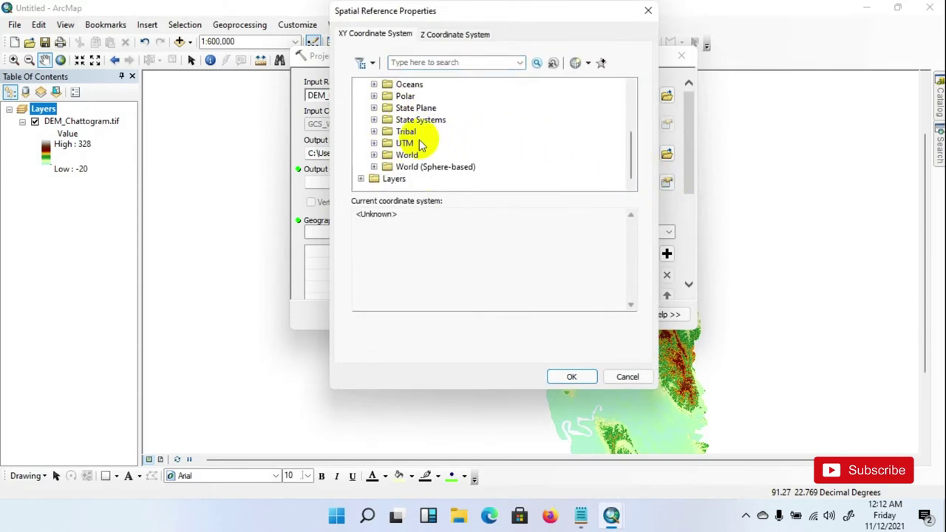
left_click(374, 142)
scroll(399, 146, "down", 3)
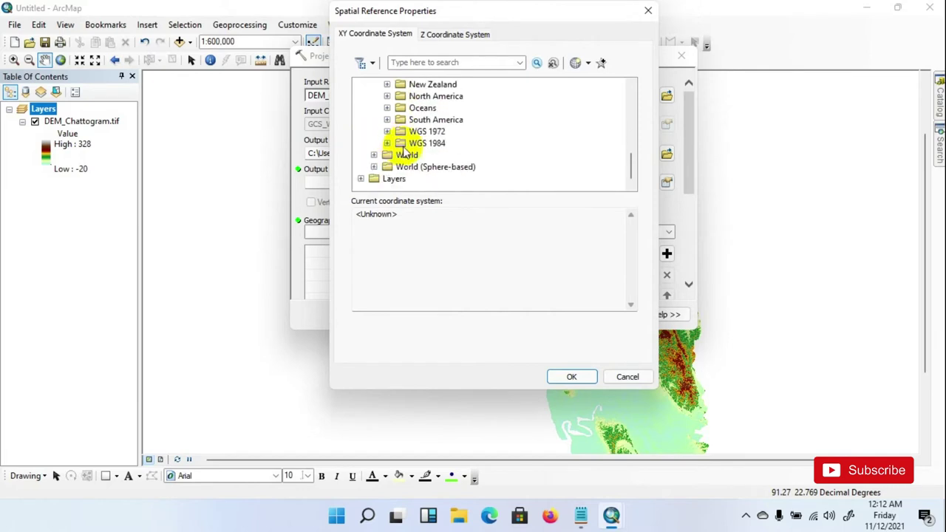
left_click(387, 143)
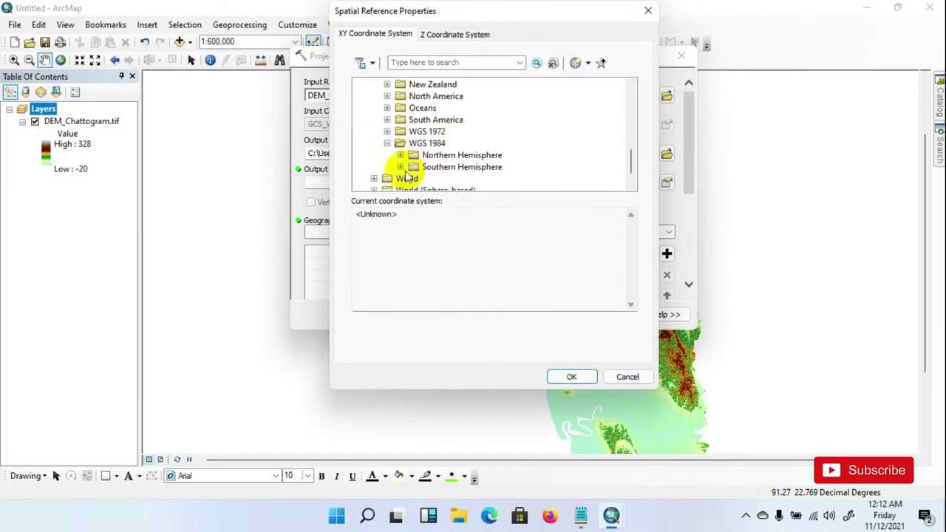
scroll(399, 140, "down", 1)
left_click(400, 130)
scroll(444, 148, "down", 4)
scroll(449, 153, "down", 4)
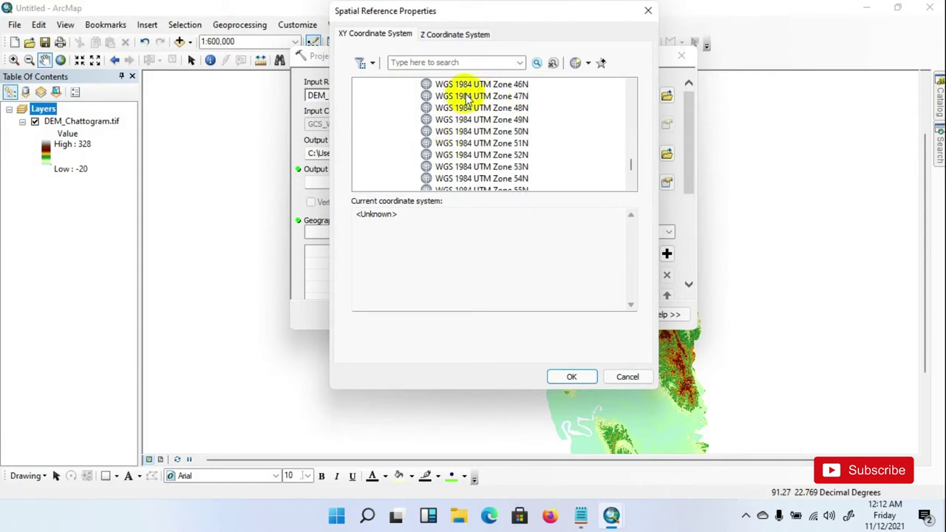
left_click(489, 87)
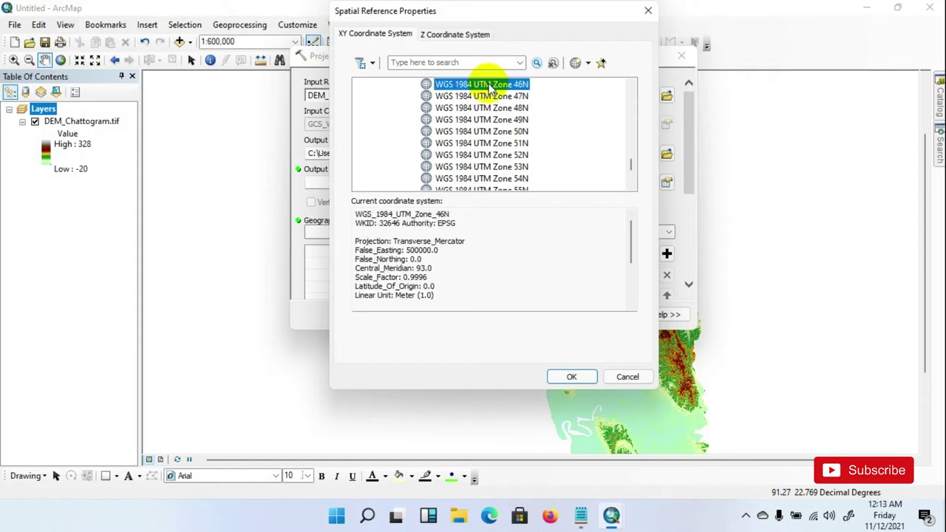
left_click(571, 377)
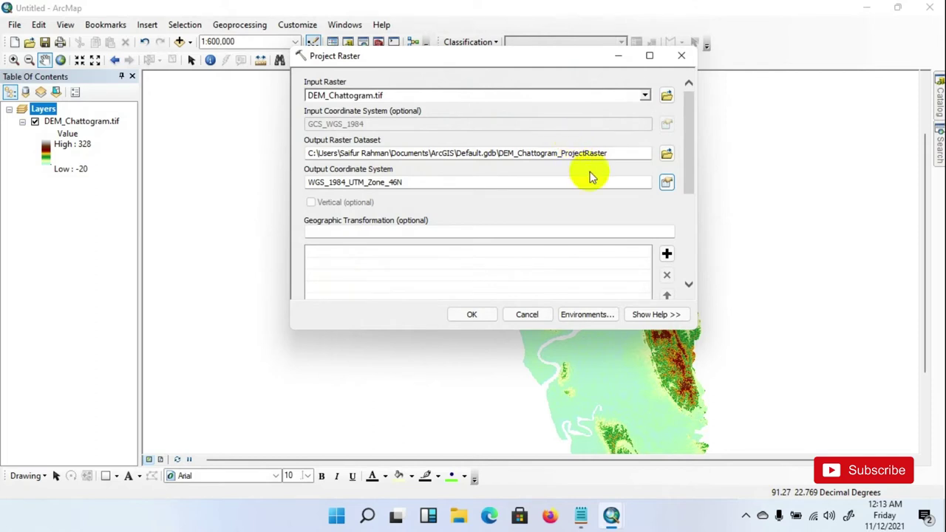
- Set the output raster to DEM_Projected in the Desktop's Stream Order folder and run the Project Raster tool
left_click(666, 153)
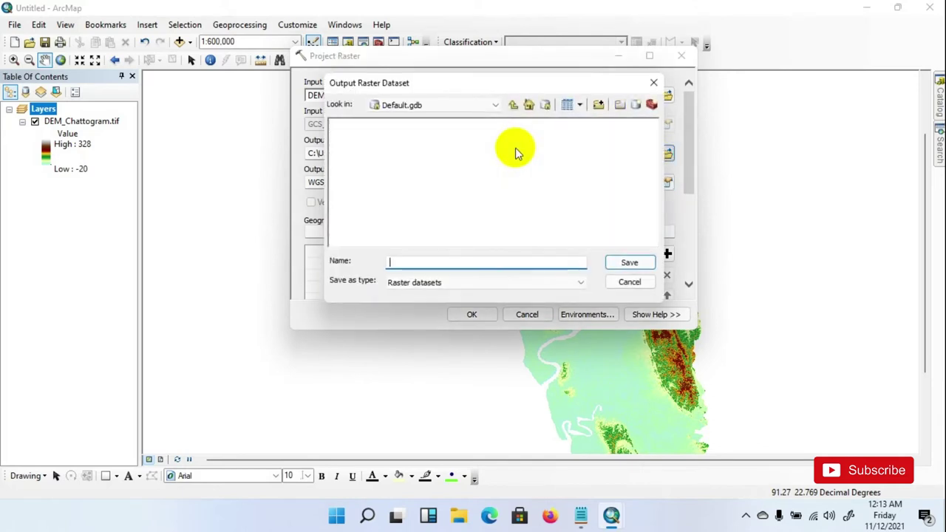
left_click(427, 105)
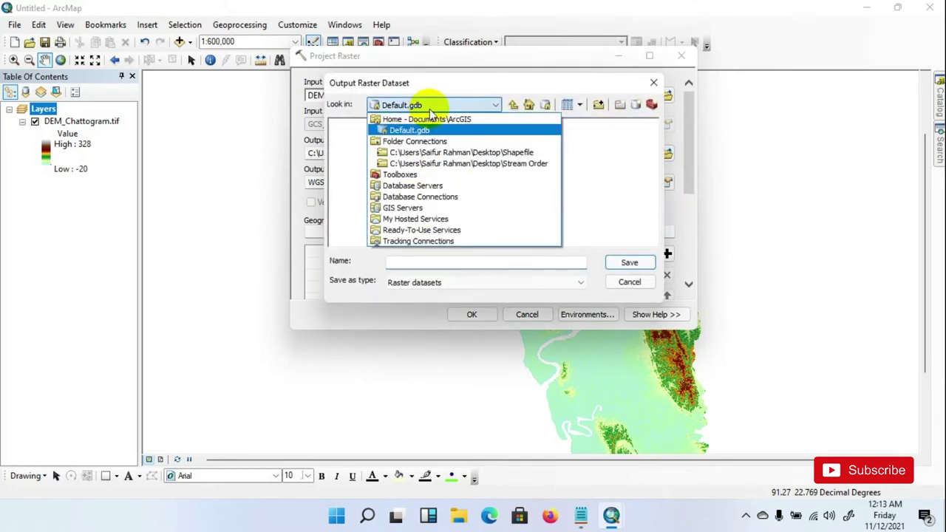
left_click(452, 164)
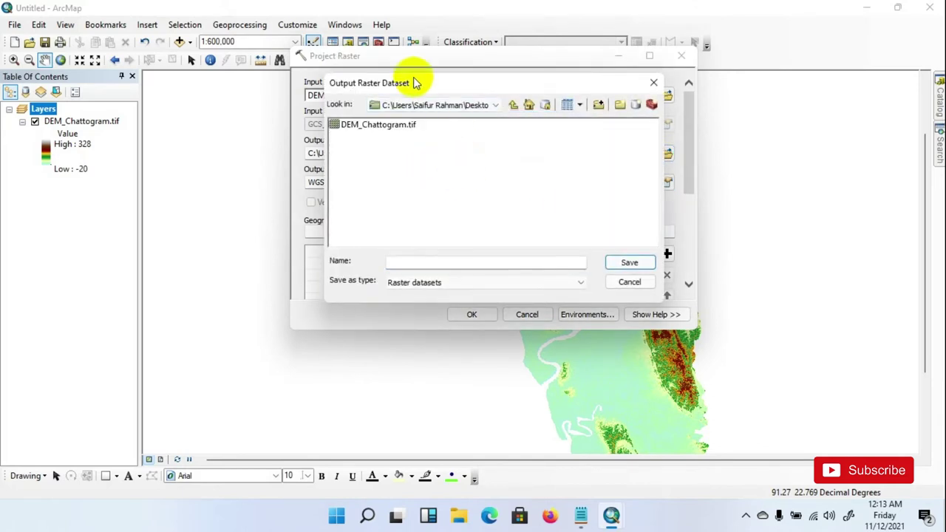
left_click_drag(413, 81, 433, 226)
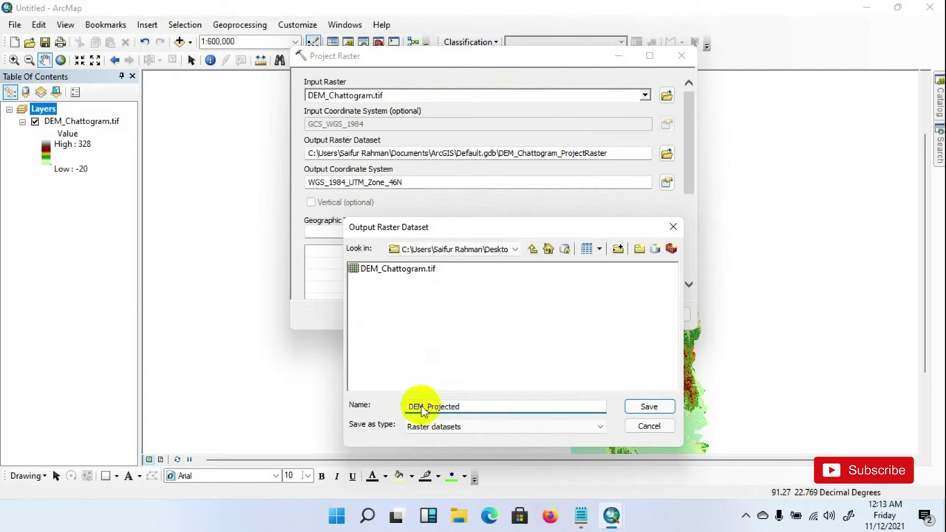
left_click(649, 408)
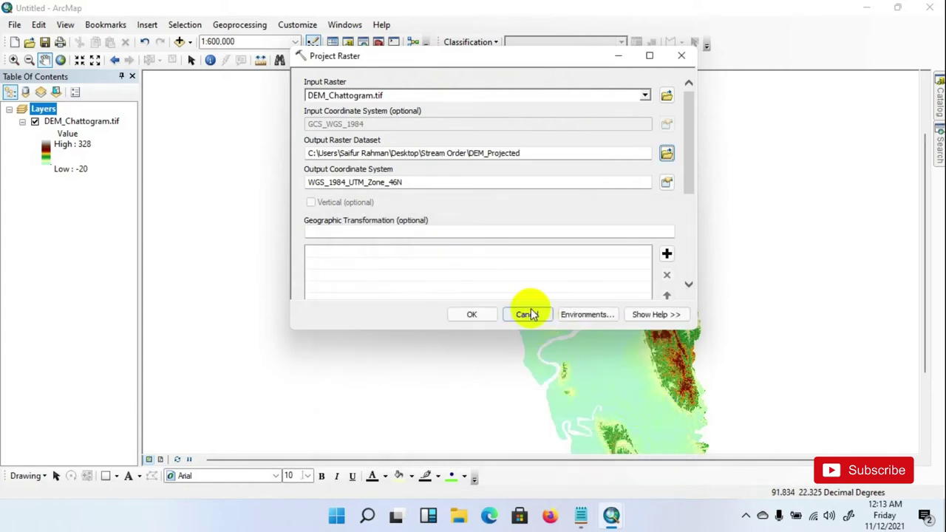
left_click(468, 315)
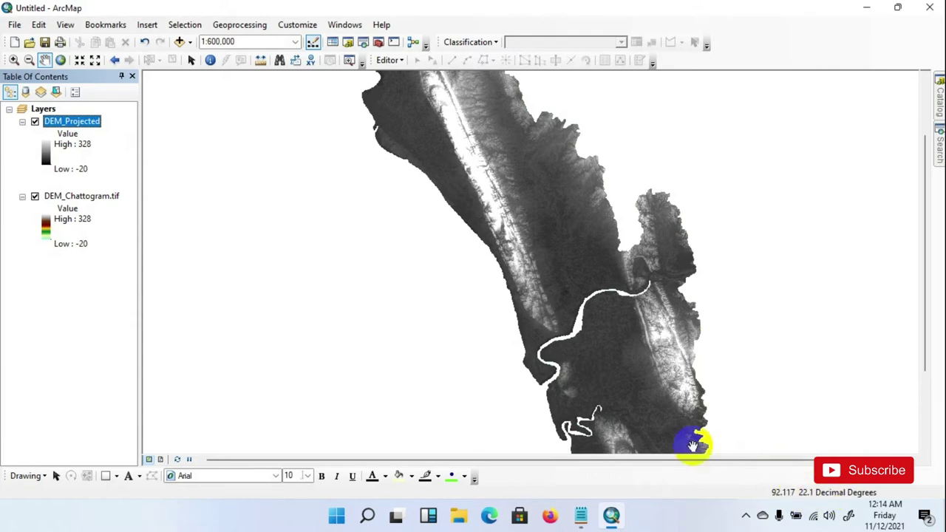
- Remove the DEM_Projected and DEM_Chattogram.tif layers and start a new blank map document
right_click(65, 124)
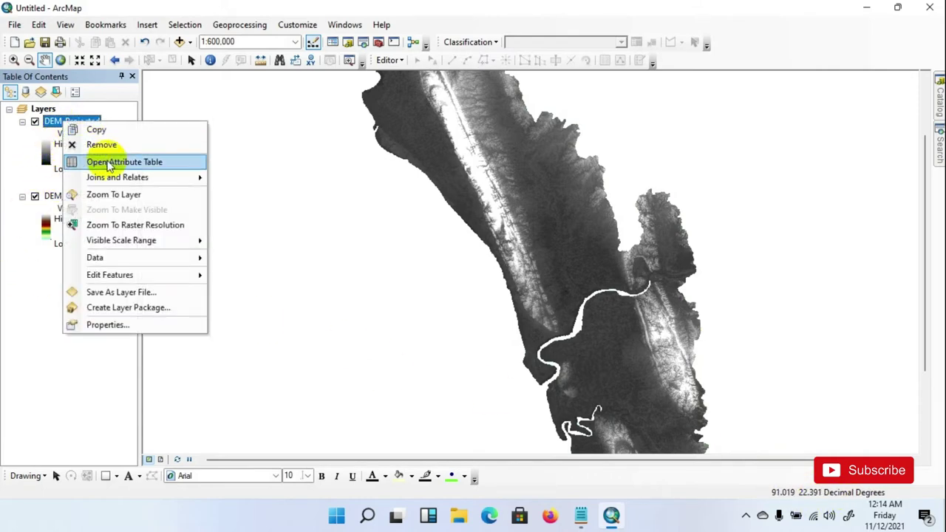
left_click(103, 144)
right_click(74, 123)
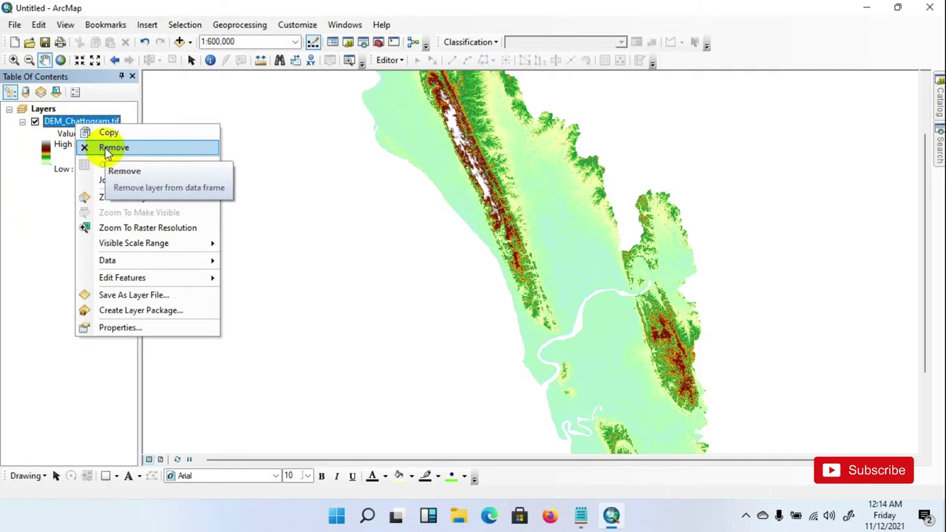
left_click(106, 148)
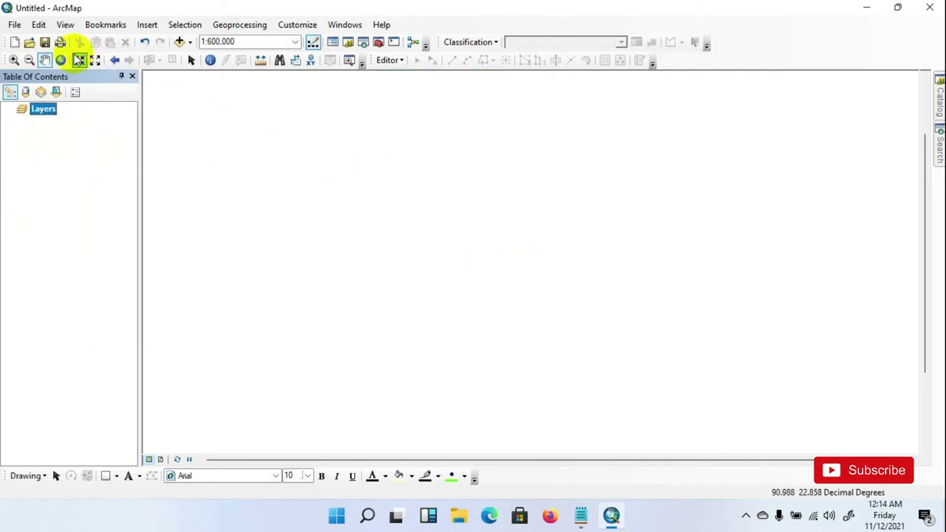
left_click(16, 42)
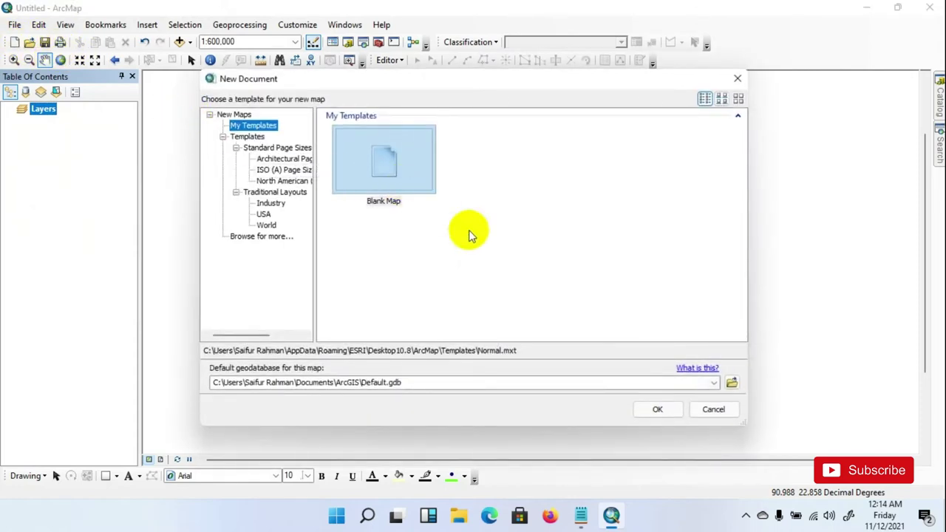
left_click(656, 410)
left_click(493, 284)
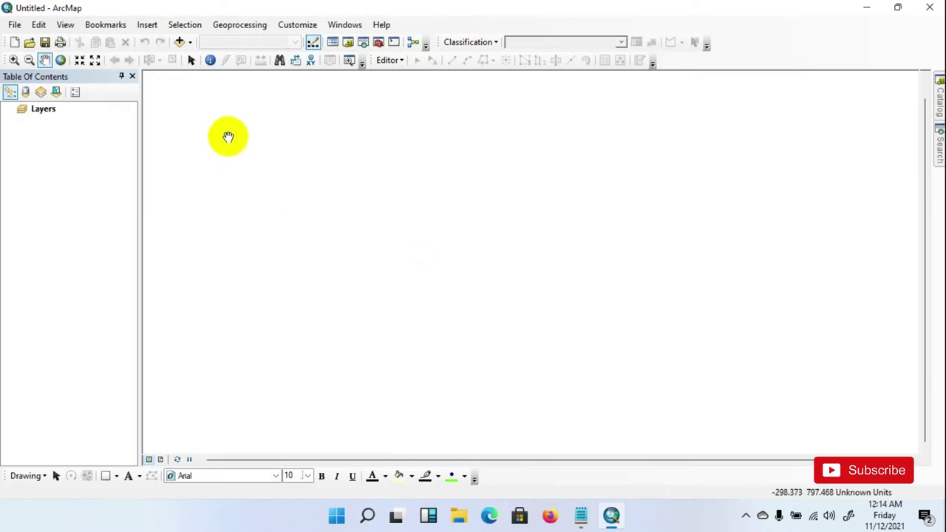
- Add the dem_projected raster from the Stream Order folder to the new map
left_click(180, 42)
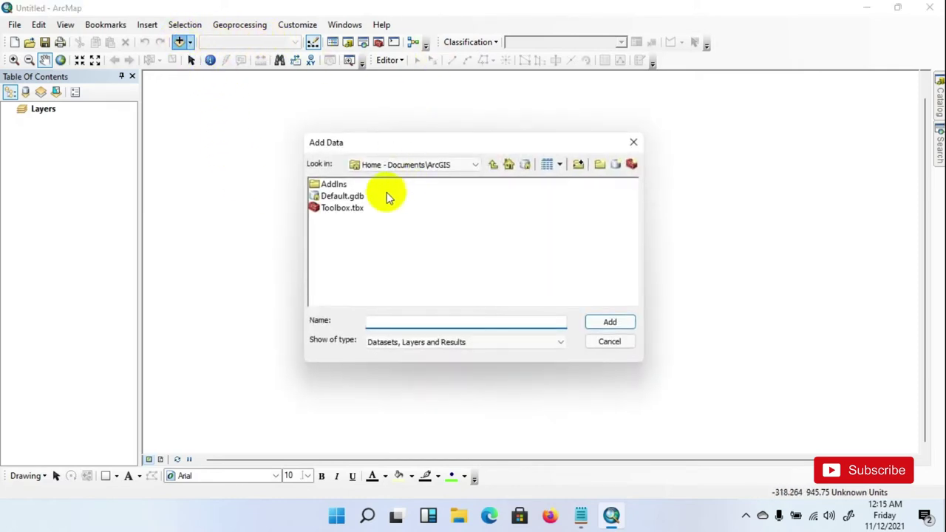
left_click(372, 163)
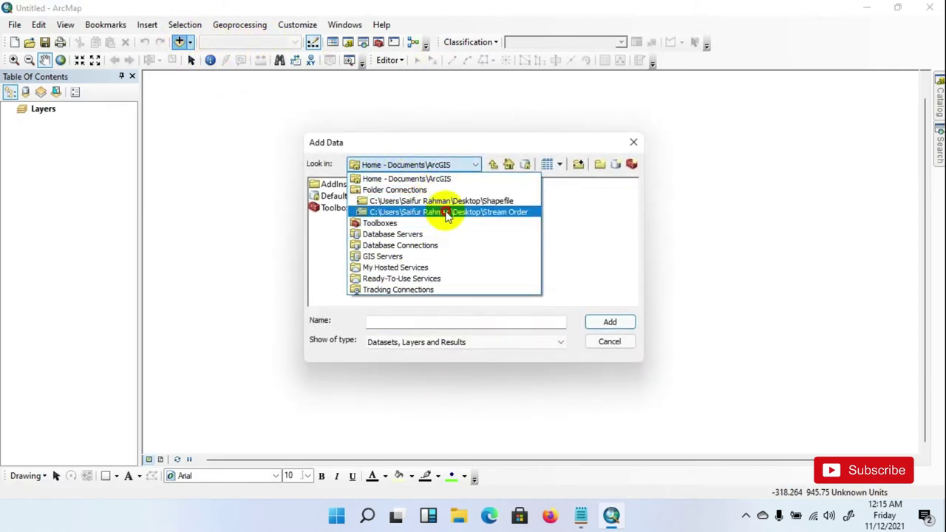
left_click(446, 213)
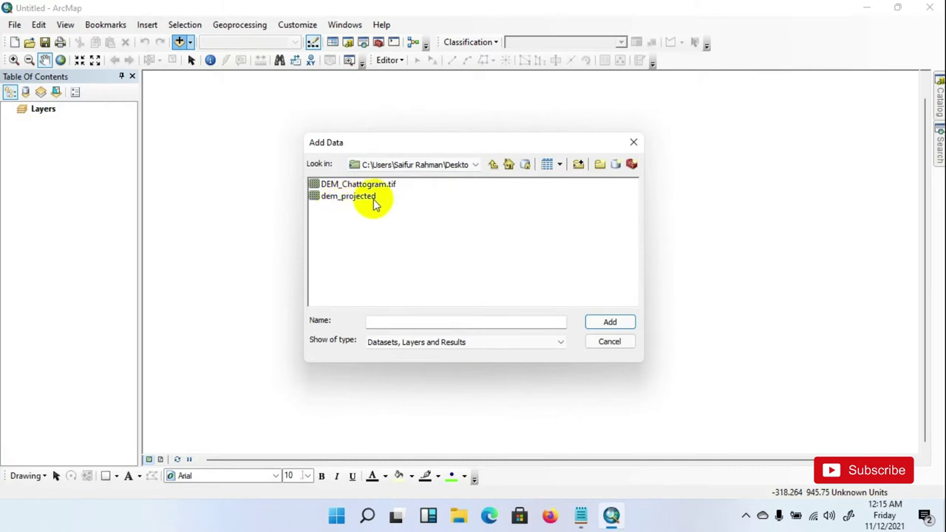
left_click(346, 197)
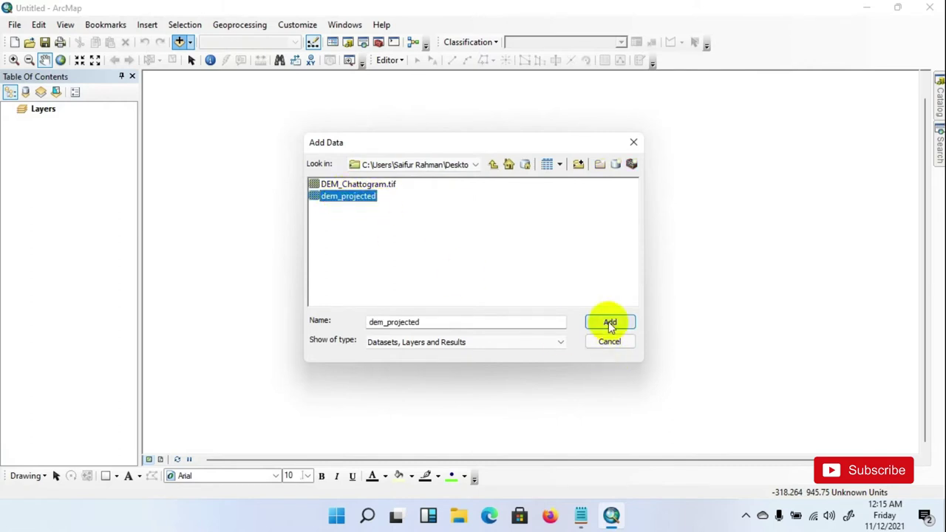
left_click(608, 322)
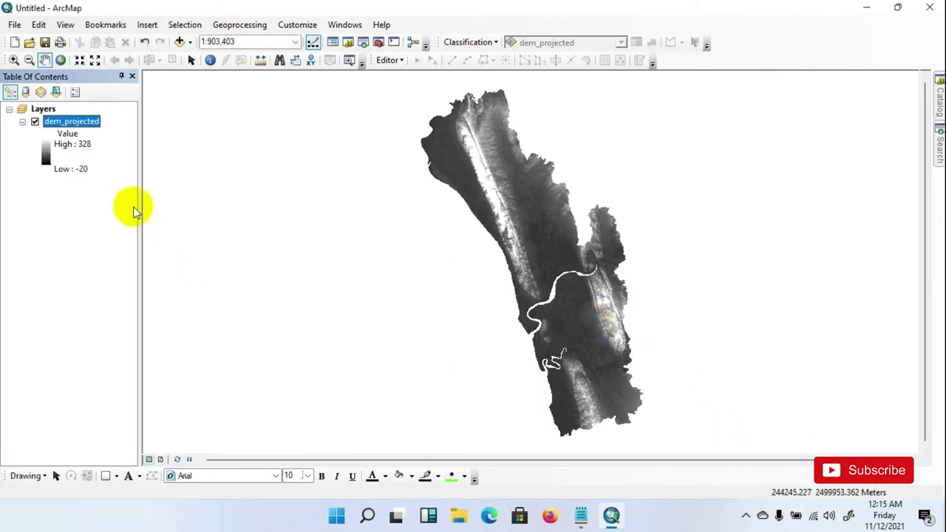
- Change the dem_projected layer's color ramp to the green, orange, brown and white elevation ramp
left_click(48, 156)
left_click(103, 195)
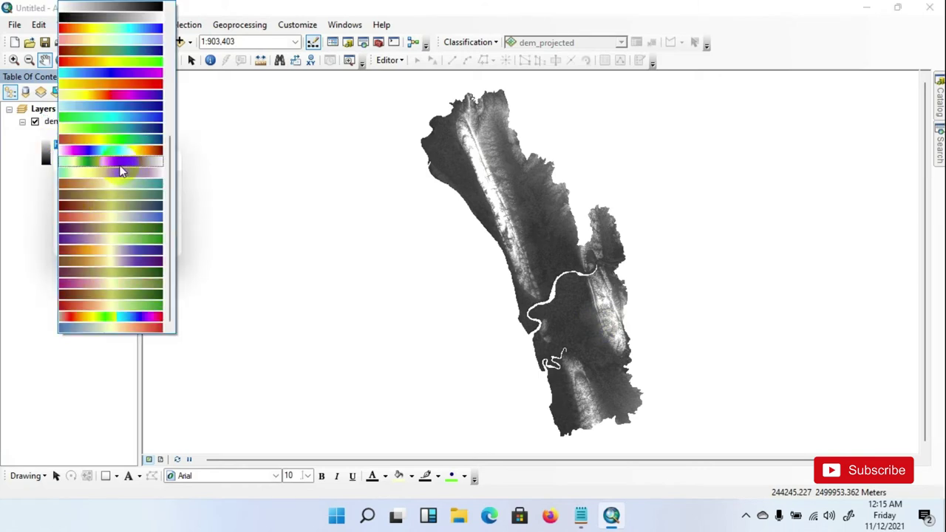
left_click(121, 172)
left_click(79, 244)
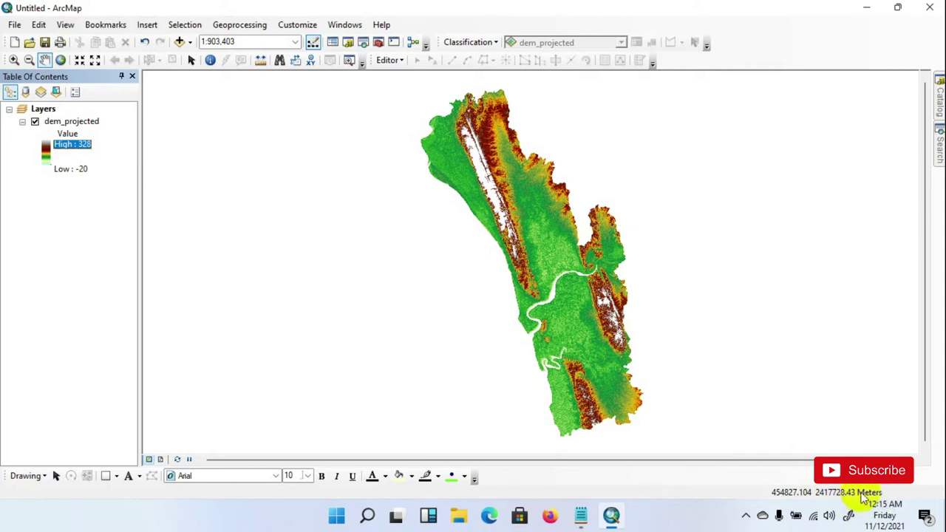
- Check the coordinate system of the new map's Layers data frame in its properties
left_click(536, 346)
right_click(42, 107)
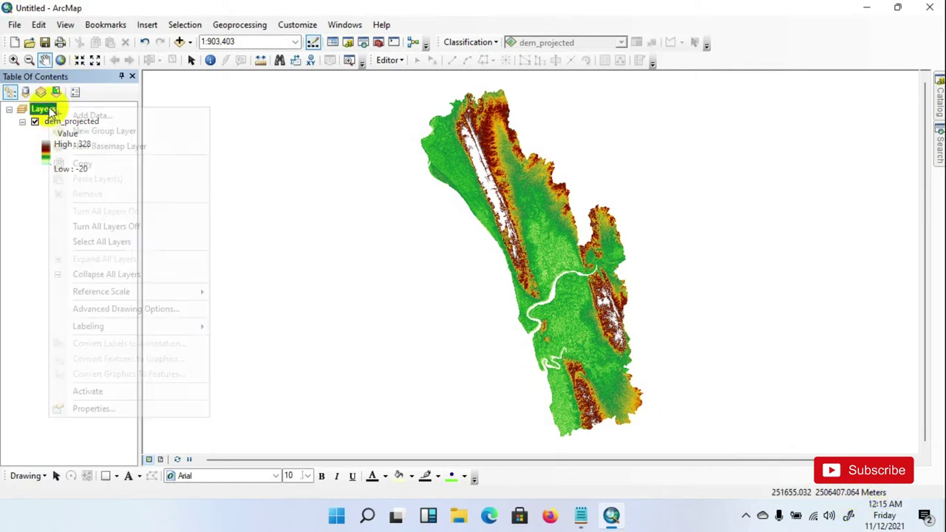
left_click(96, 404)
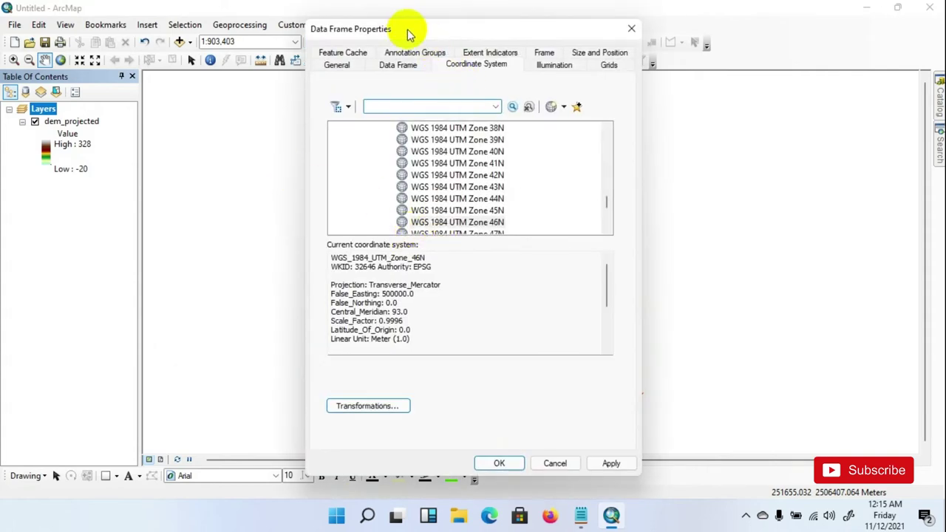
left_click_drag(405, 33, 453, 28)
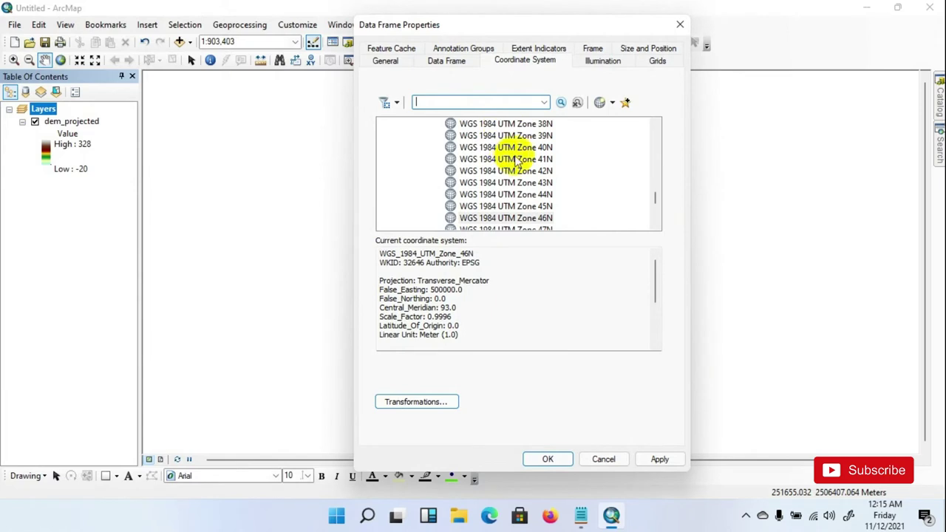
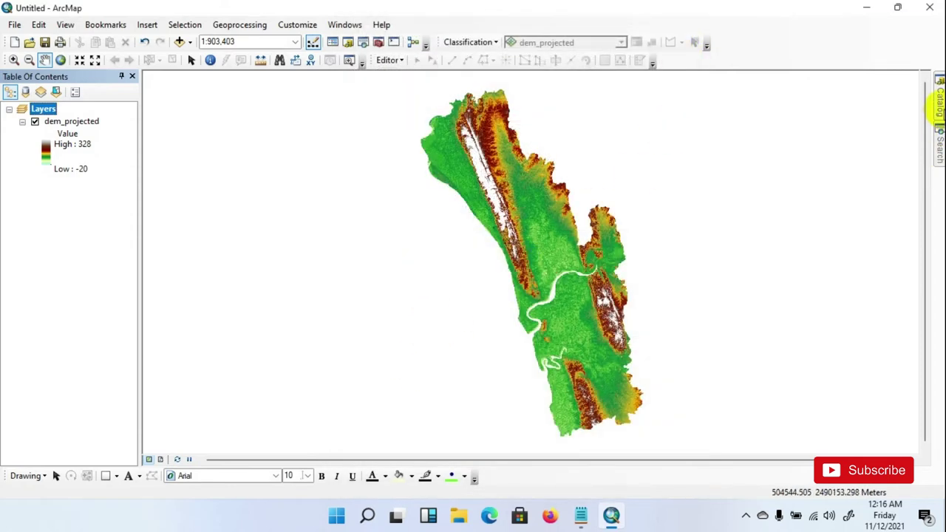
- Expand the Hydrology toolset of the Spatial Analyst toolbox in the Catalog
left_click(937, 104)
scroll(813, 354, "up", 3)
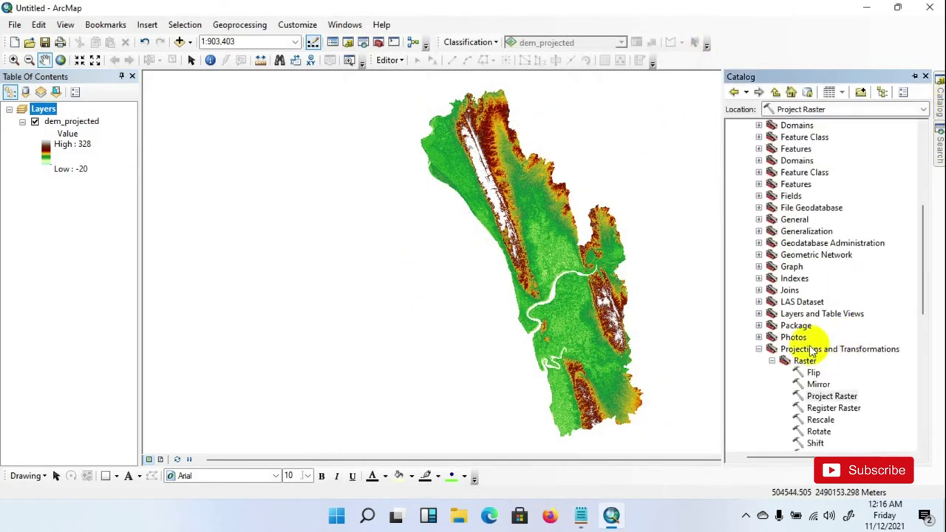
scroll(813, 354, "up", 1)
scroll(815, 353, "down", 10)
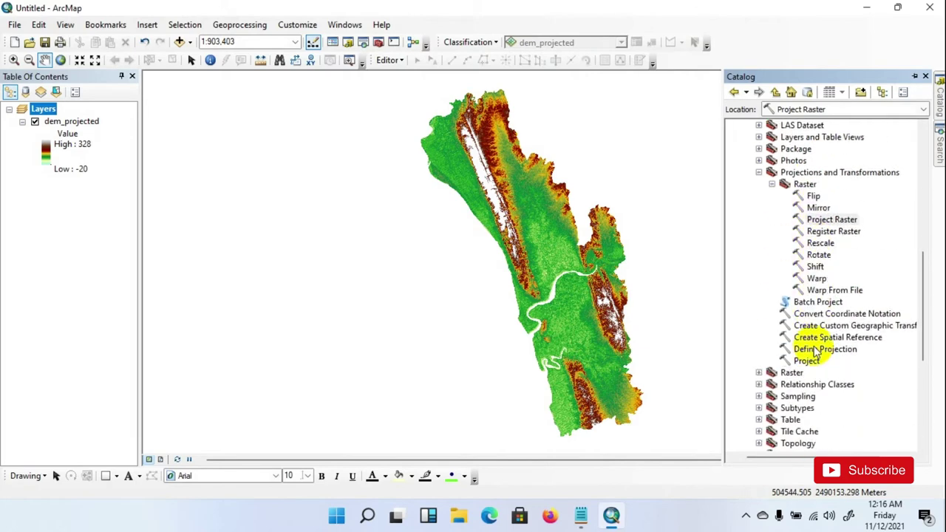
scroll(816, 351, "up", 2)
scroll(816, 351, "down", 4)
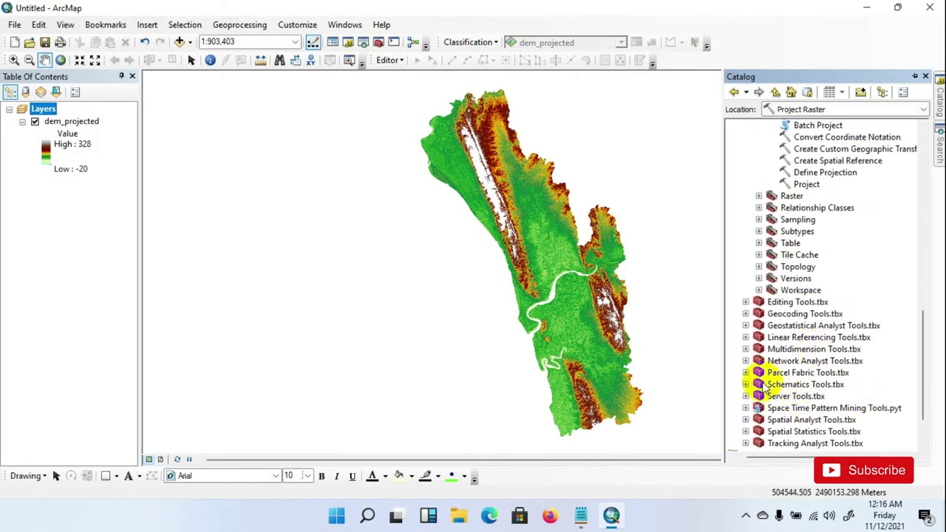
left_click(745, 419)
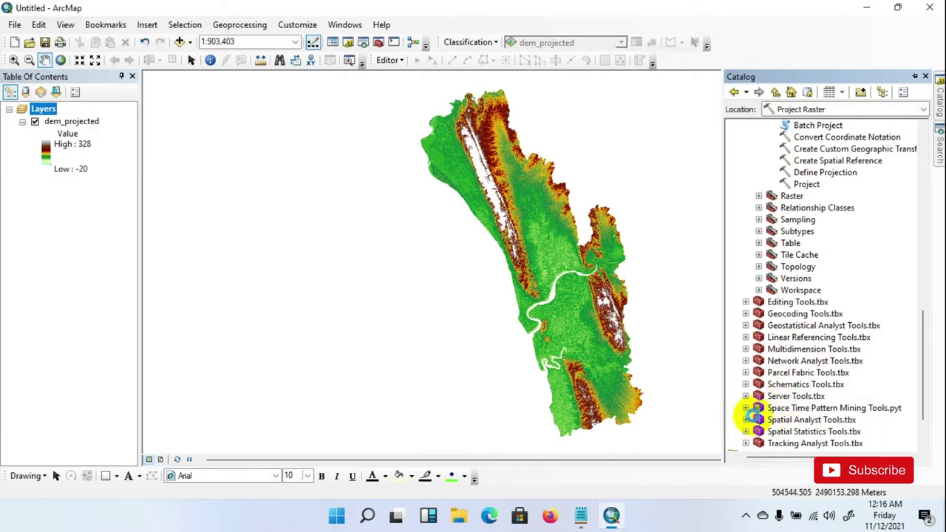
left_click(754, 417)
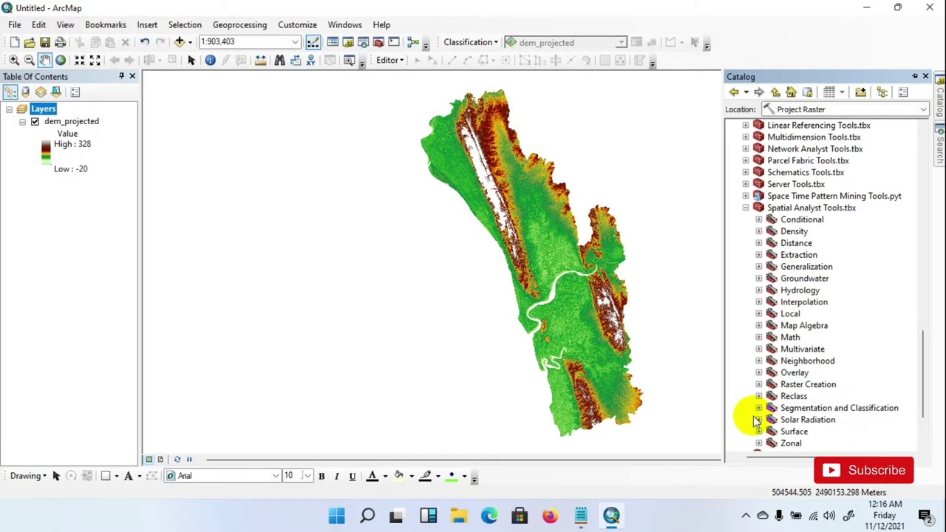
scroll(772, 411, "down", 2)
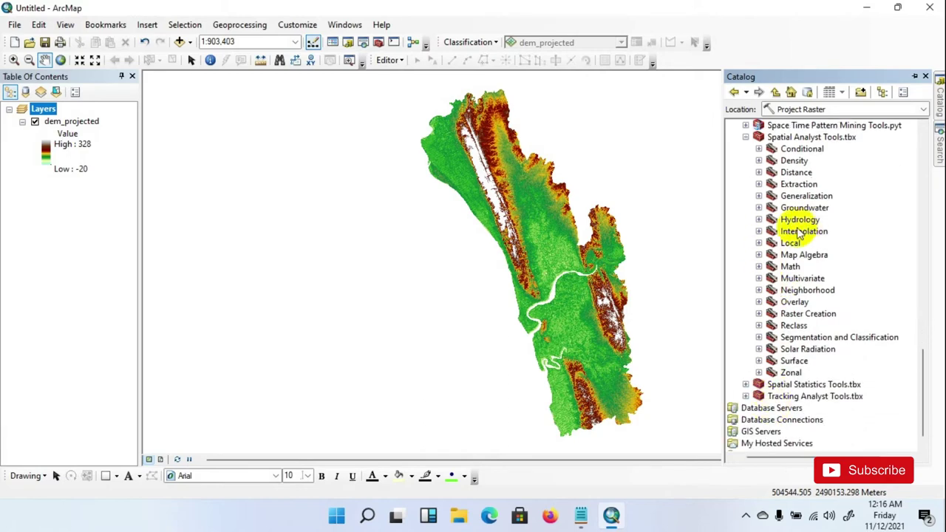
left_click(758, 220)
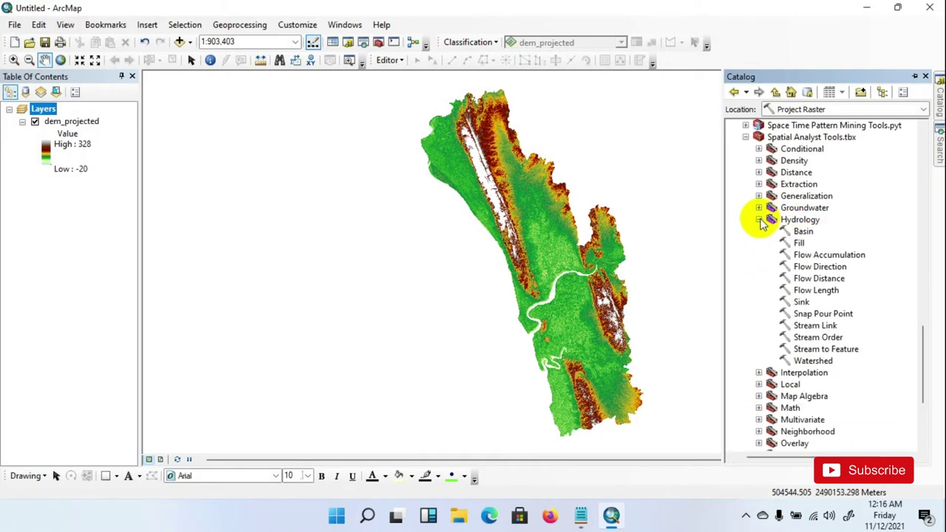
- Run the Fill tool on dem_projected, saving the output surface raster as Fill_dem in the Stream Order folder
double_click(799, 243)
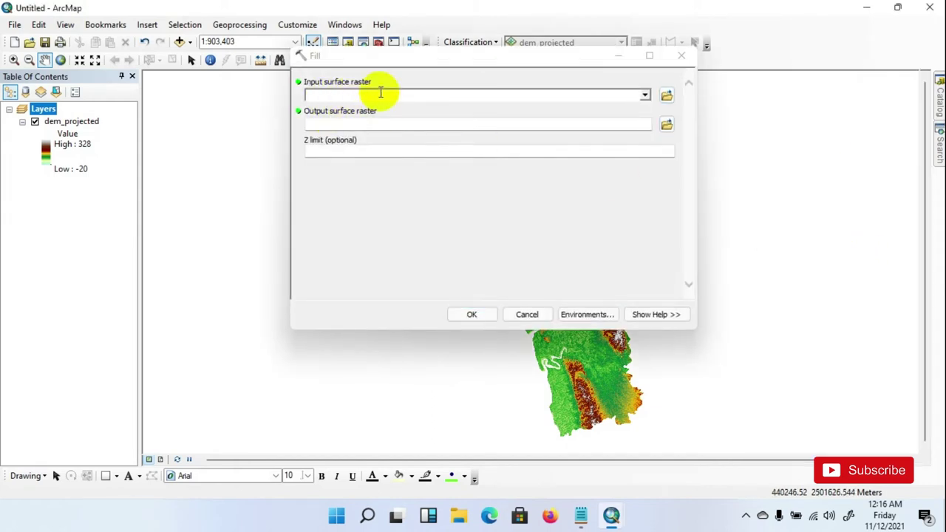
left_click(644, 94)
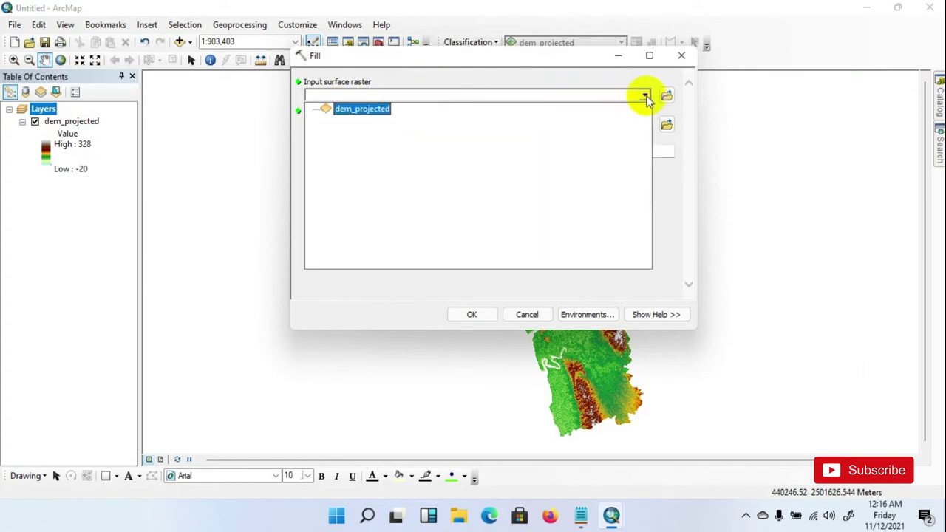
left_click(361, 110)
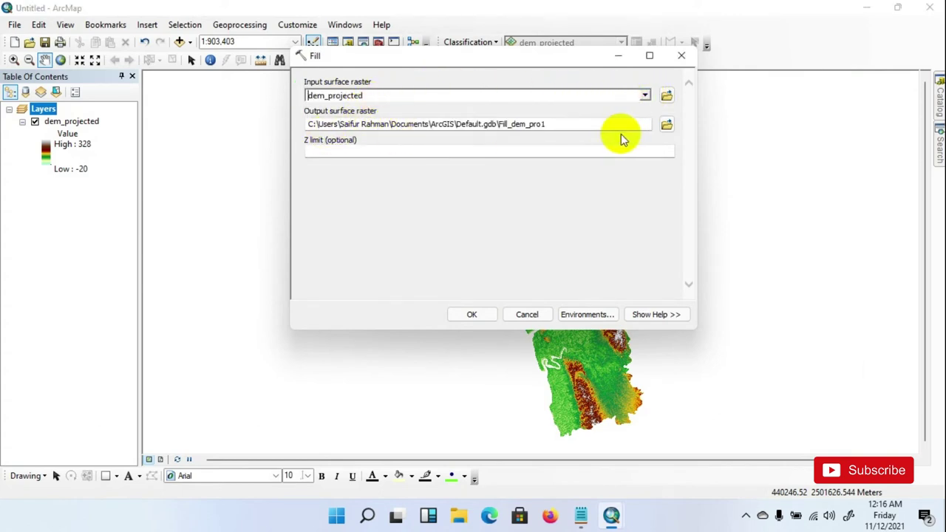
left_click(557, 123)
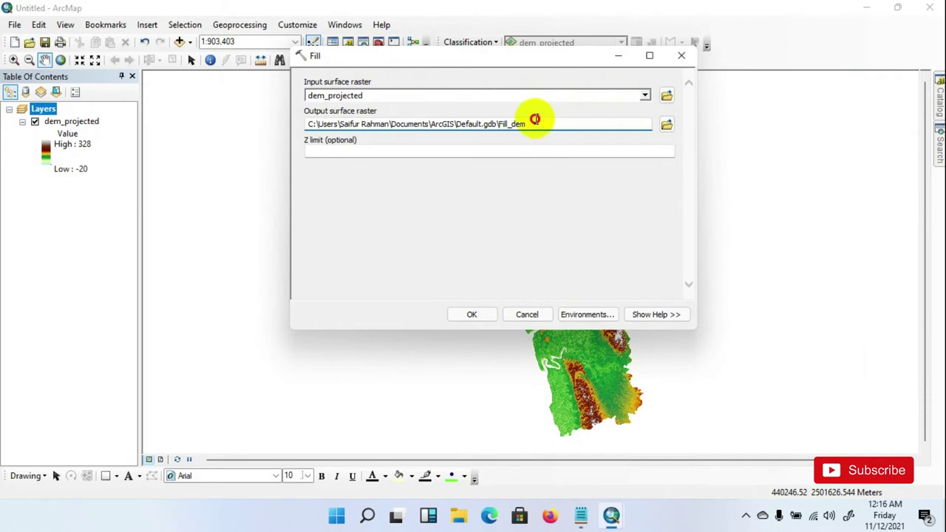
double_click(503, 122)
key("ctrl+c")
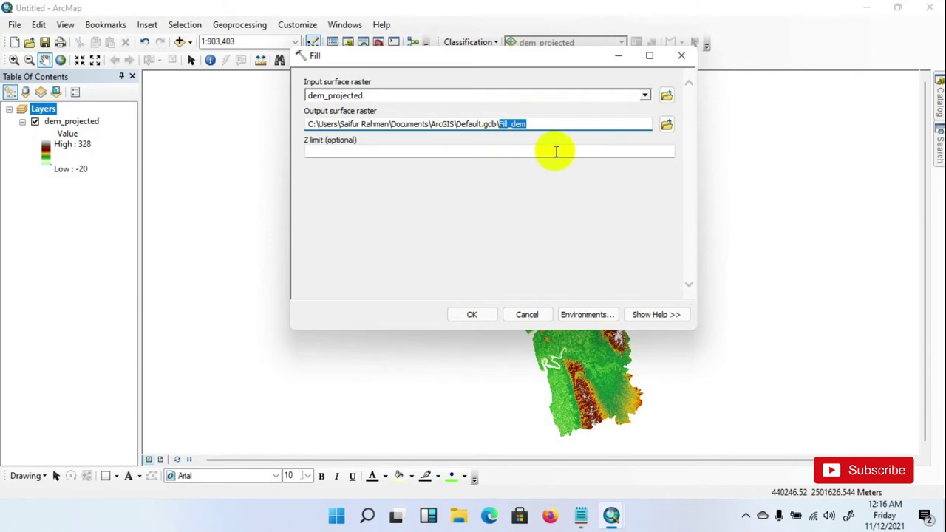
left_click(665, 123)
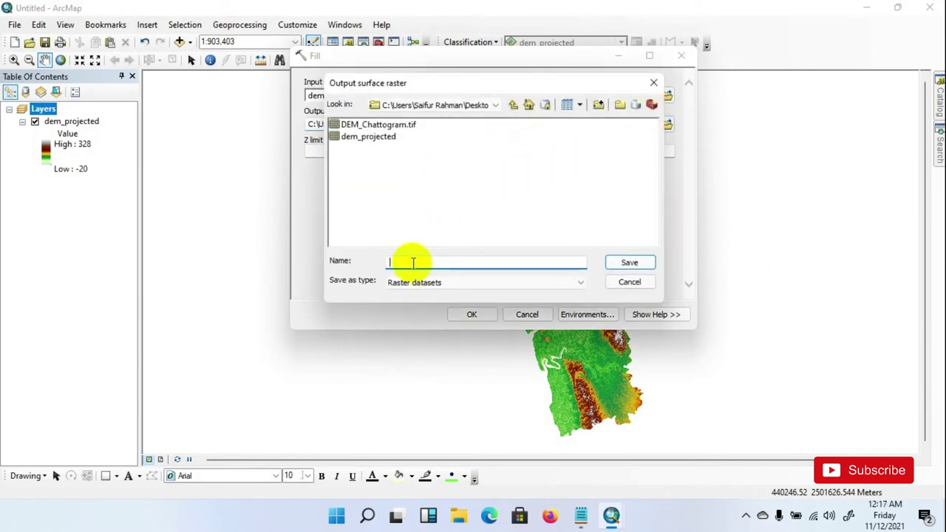
key("ctrl+v")
left_click(626, 265)
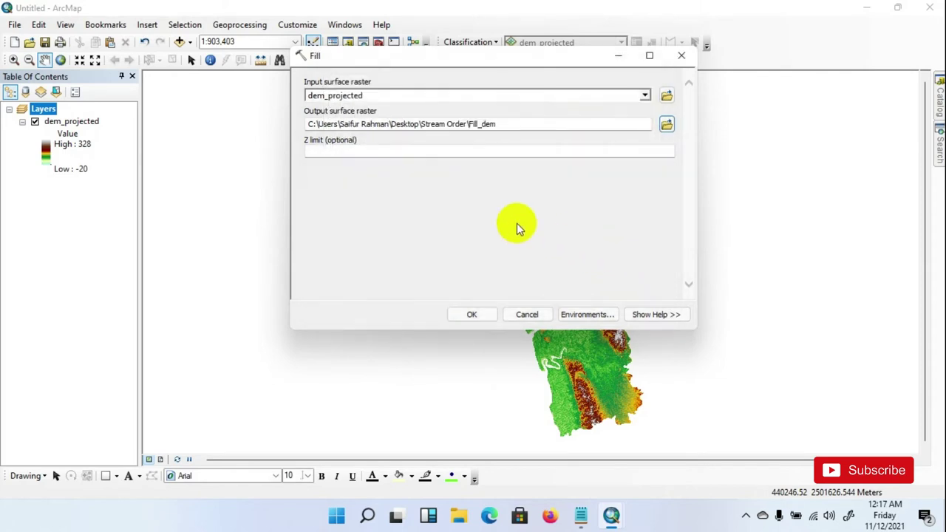
left_click(471, 315)
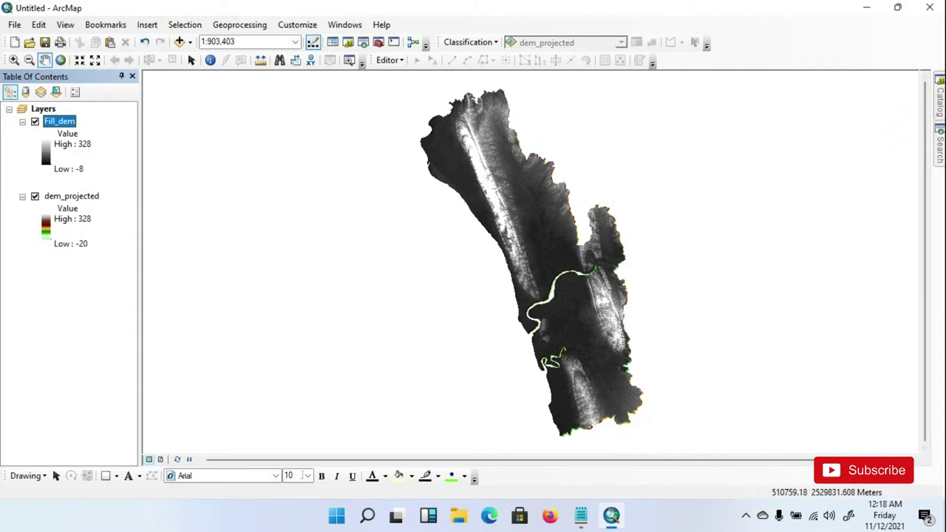
- Run Flow Direction on Fill_dem with the D8 type, saving the output raster as FlowDir in the Stream Order folder
left_click(939, 96)
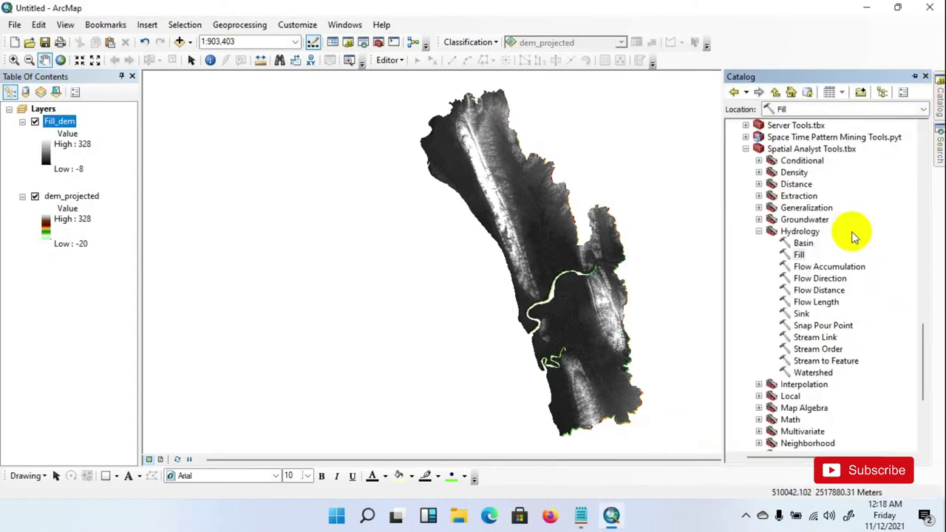
scroll(791, 339, "down", 1)
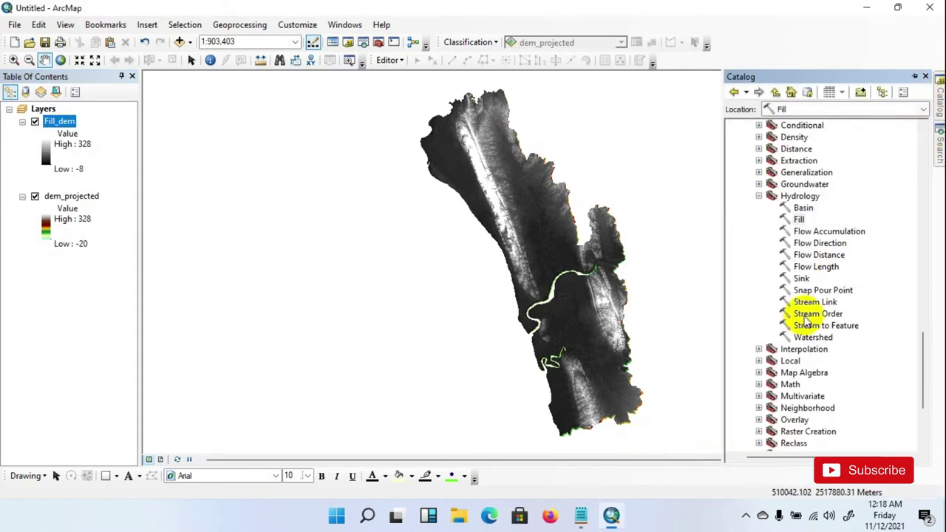
double_click(810, 245)
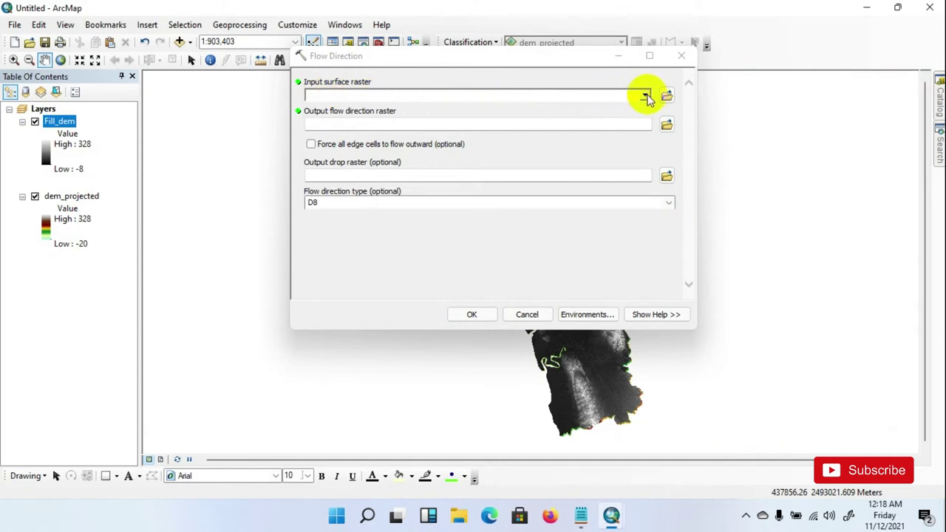
left_click(646, 97)
left_click(346, 108)
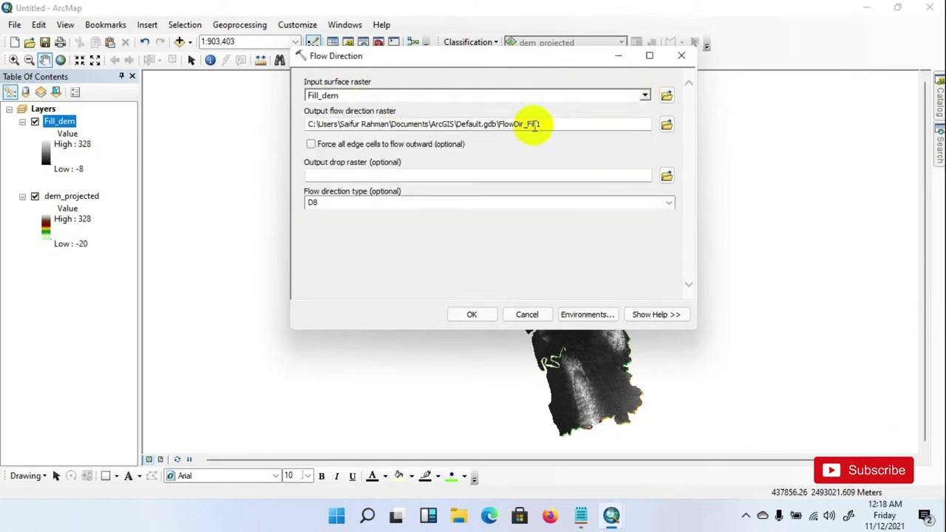
left_click_drag(522, 123, 500, 123)
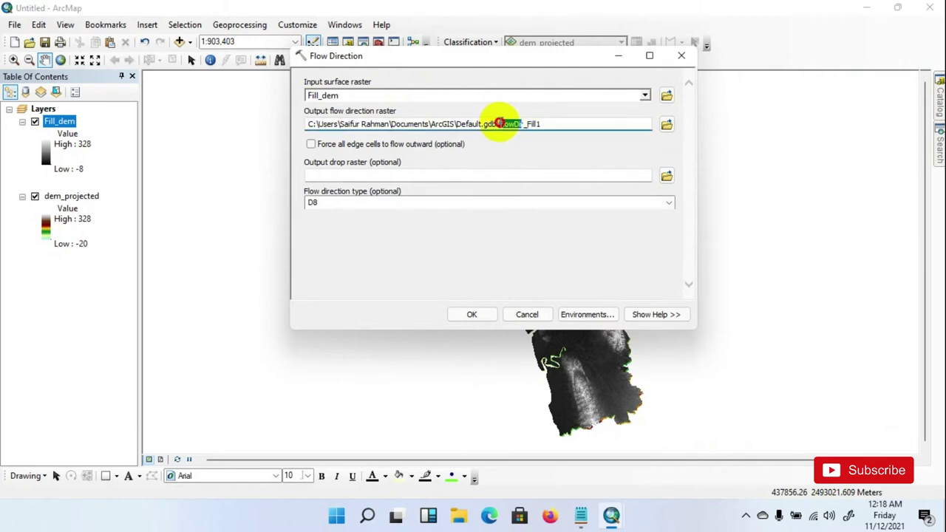
left_click(667, 124)
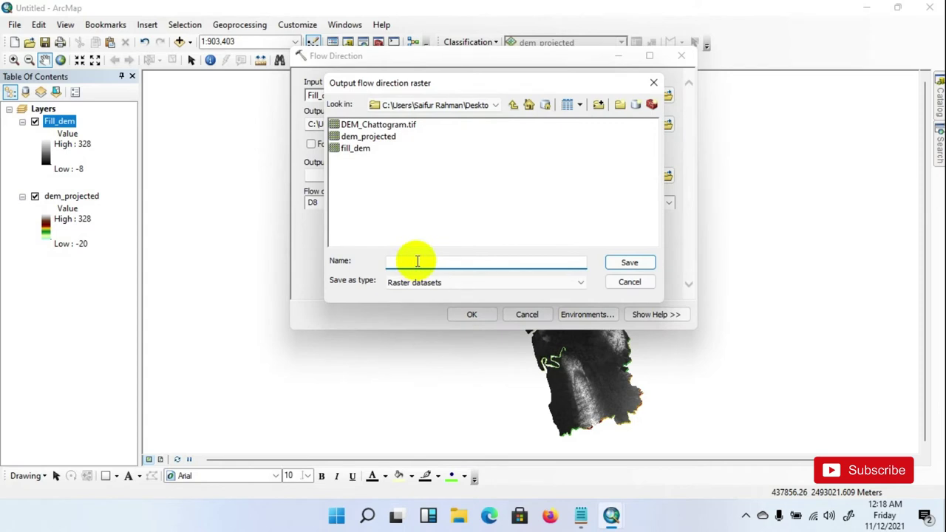
type("FlowDi")
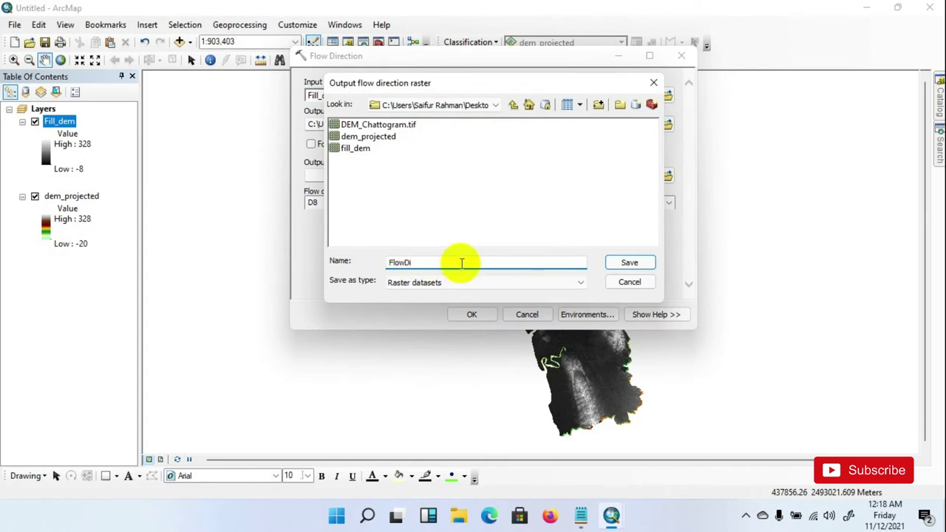
type("r")
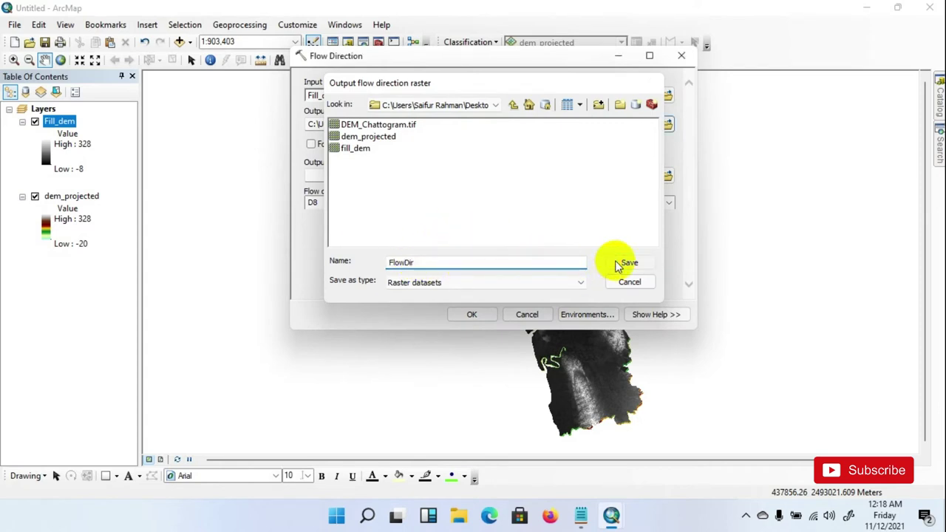
left_click(627, 263)
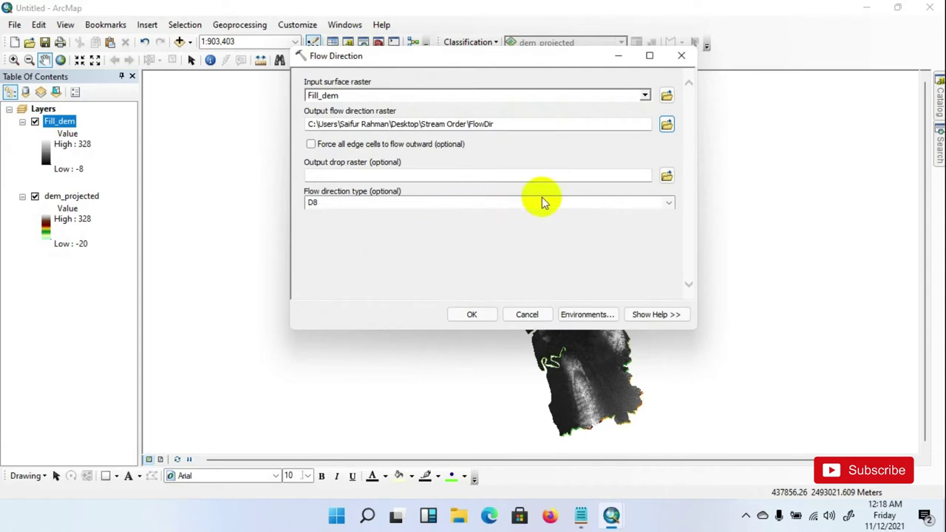
left_click(473, 313)
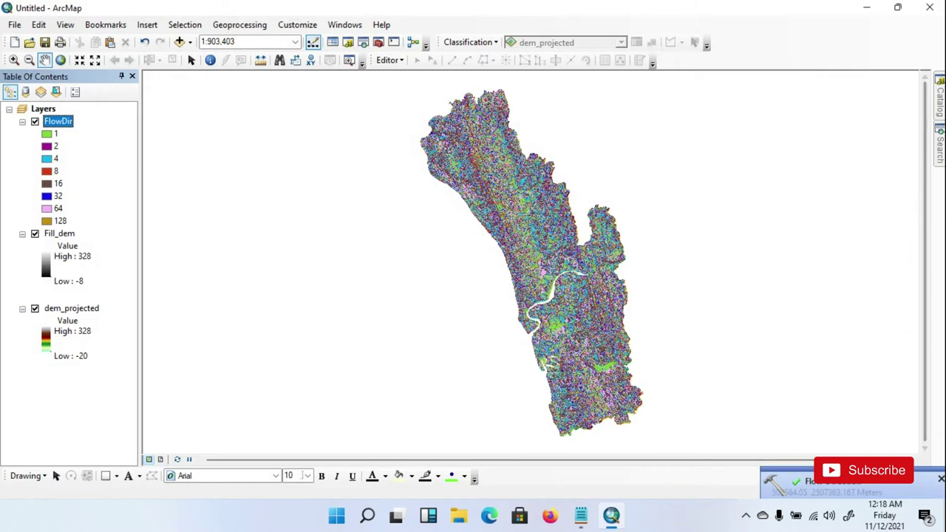
- Set up Flow Accumulation with FlowDir as the input flow direction raster and FowAcc in the Stream Order folder as the output
left_click(937, 102)
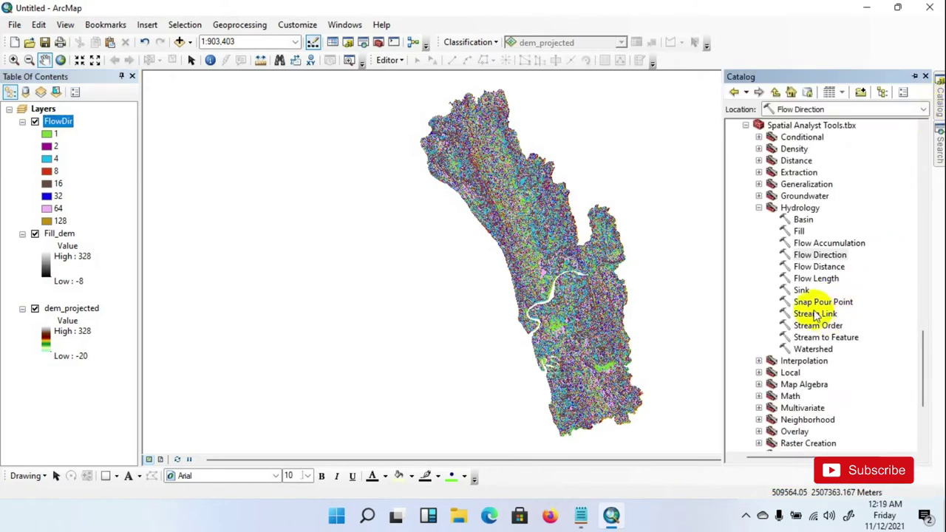
double_click(809, 244)
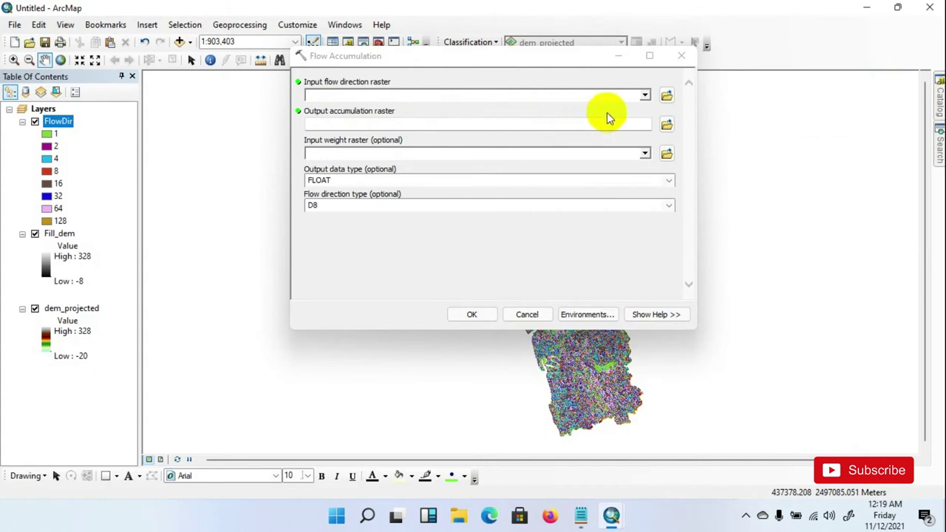
left_click(644, 95)
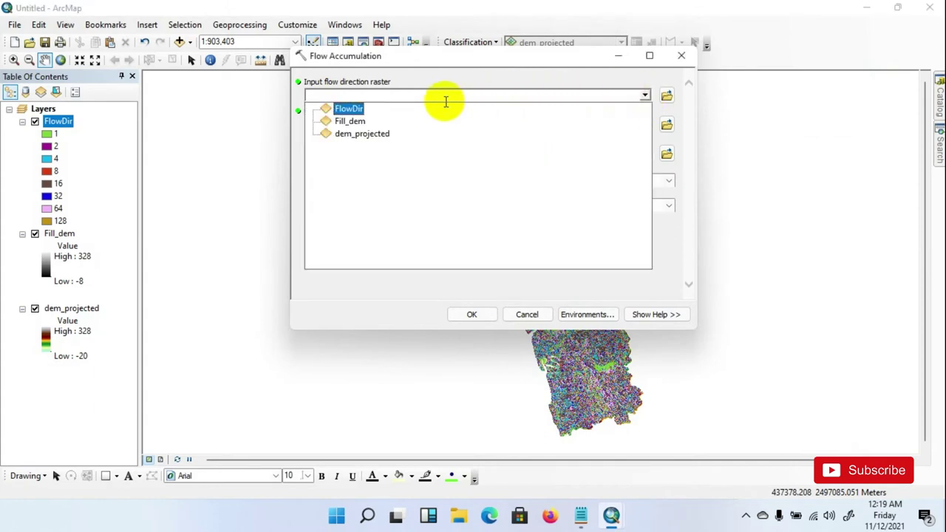
left_click(346, 108)
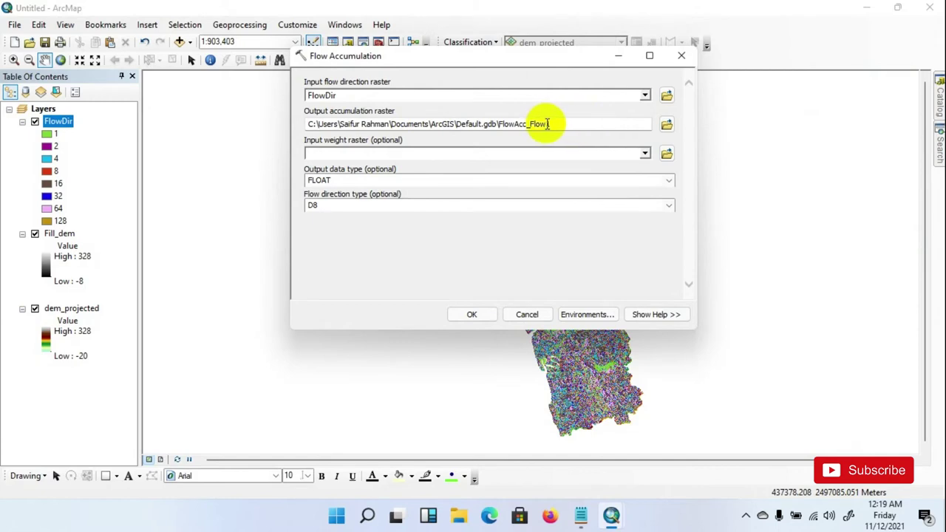
left_click_drag(548, 123, 501, 124)
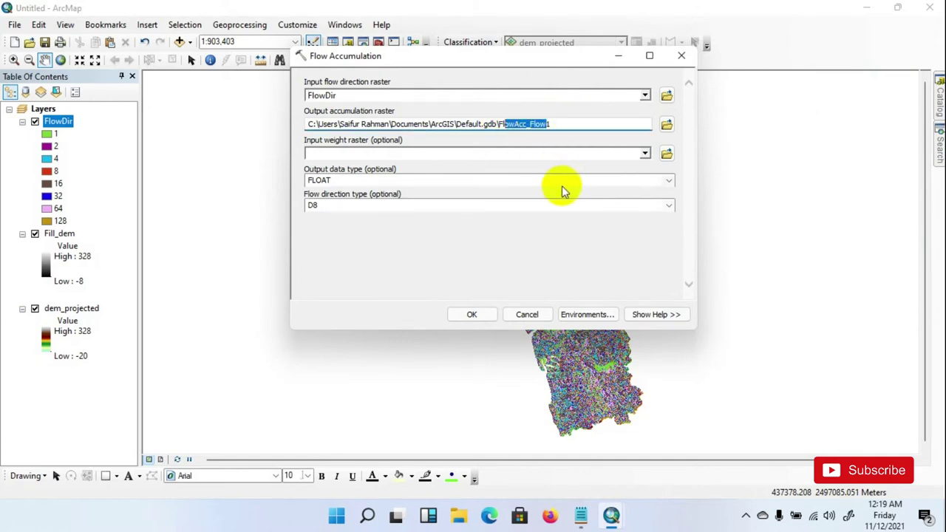
left_click(667, 124)
left_click(410, 266)
type("owAcc_Flow")
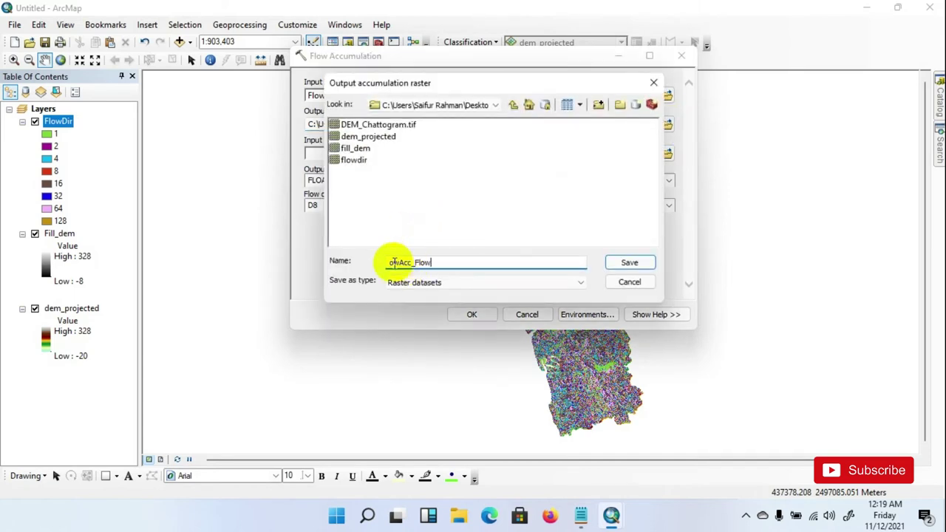
left_click(390, 261)
type("F")
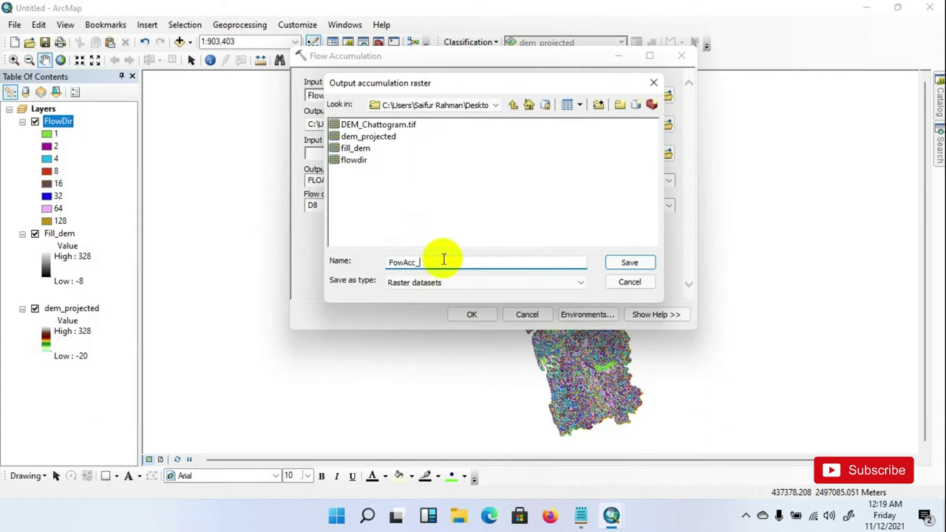
left_click(630, 263)
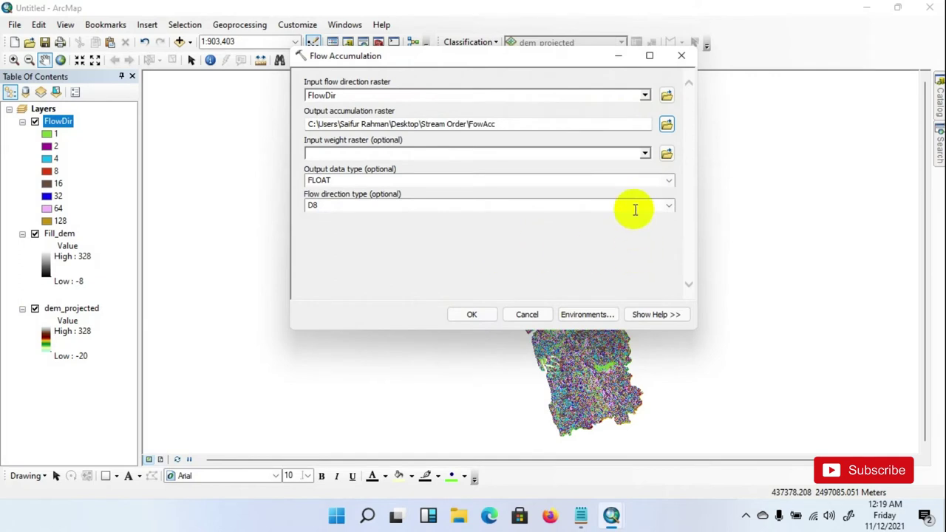
- Run Flow Accumulation without a weight raster, using the FLOAT output data type and the D8 flow direction type
left_click(645, 154)
left_click(646, 156)
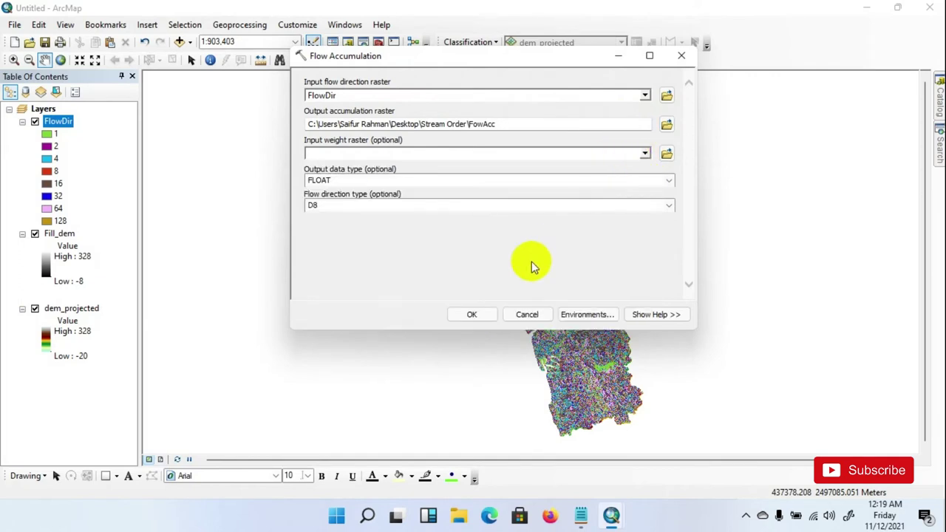
left_click(476, 314)
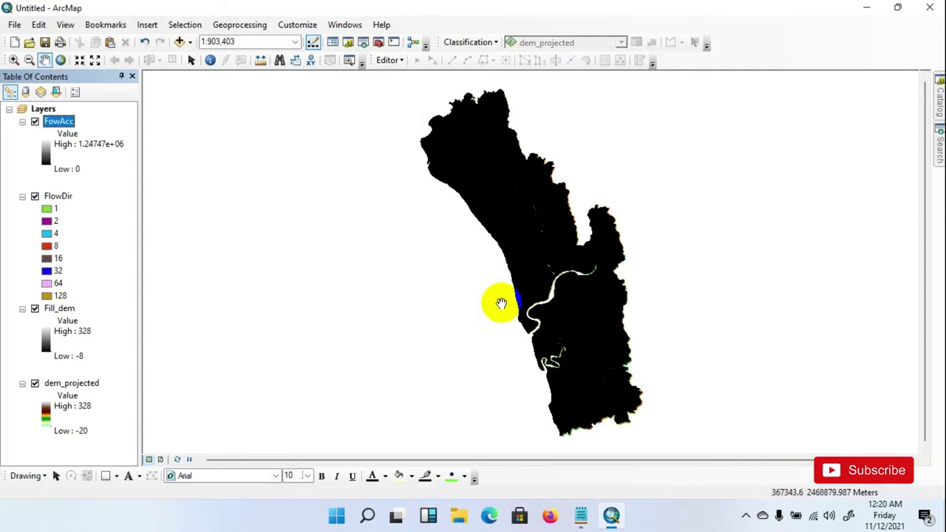
- Run the Basin tool on FlowDir, saving the output raster as Basin in the Stream Order folder, and recolour it with a multicolour green-to-brown ramp
mouse_move(937, 102)
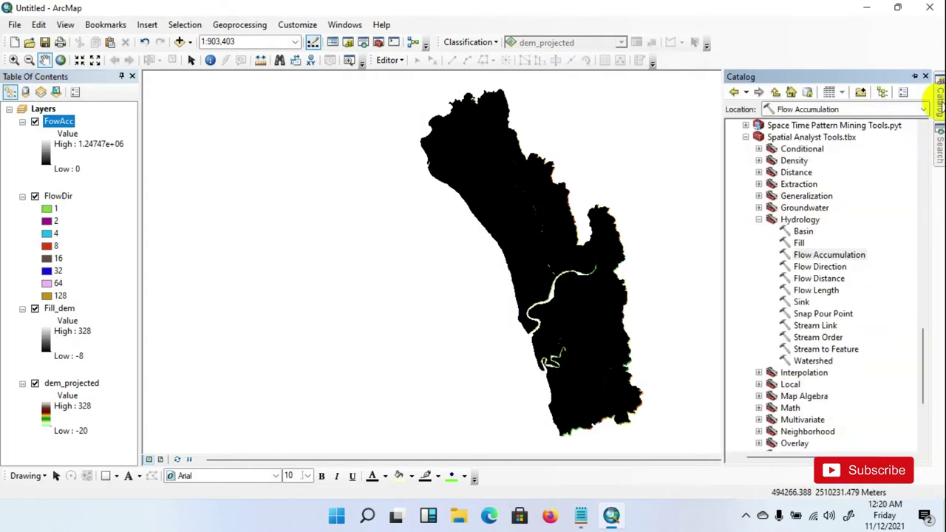
left_click(802, 232)
double_click(802, 231)
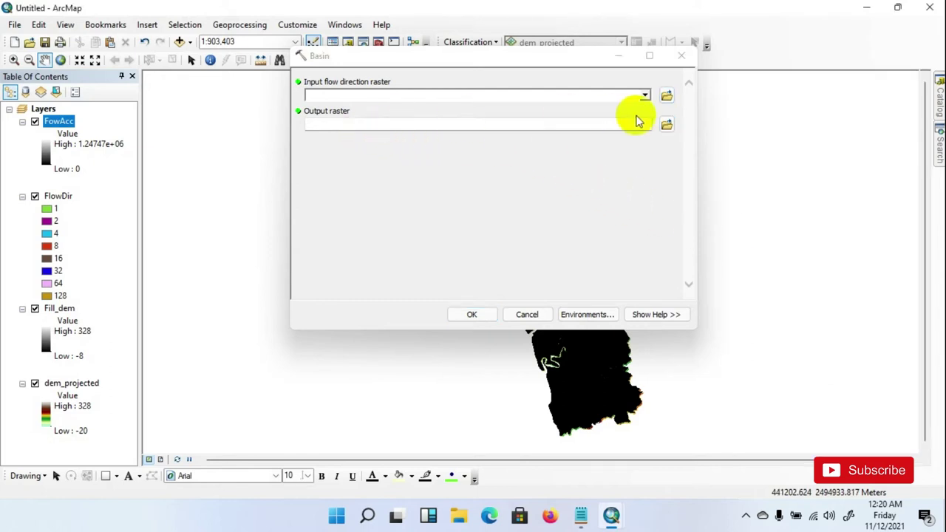
left_click(645, 95)
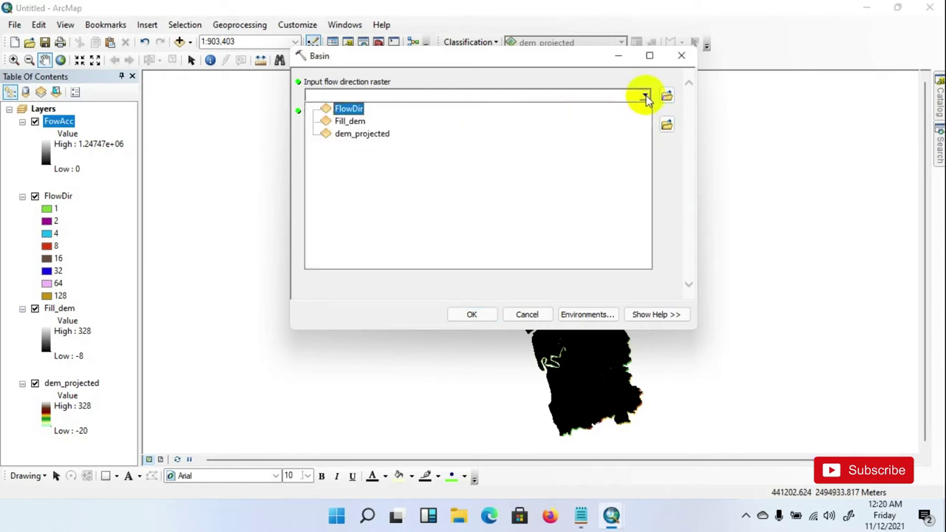
left_click(351, 110)
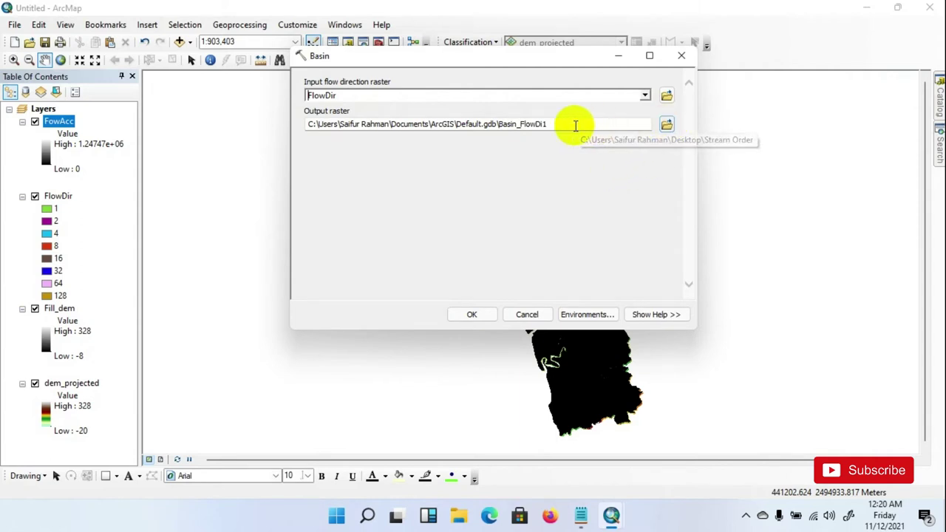
left_click_drag(558, 124, 500, 124)
key("ctrl+c")
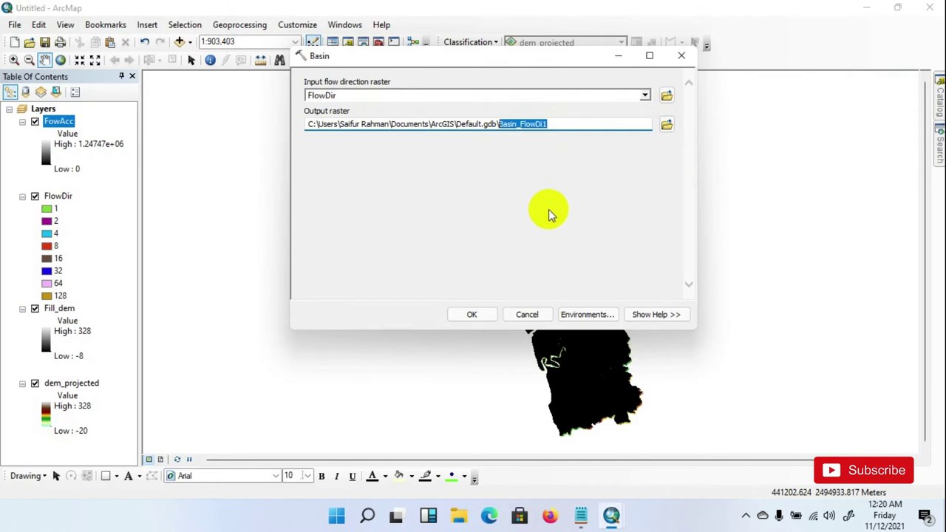
left_click(667, 124)
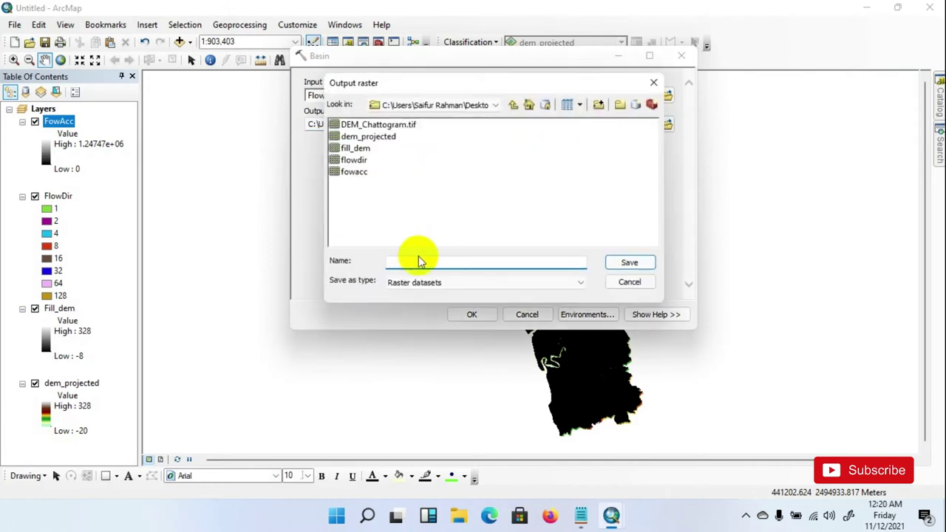
key("ctrl+v")
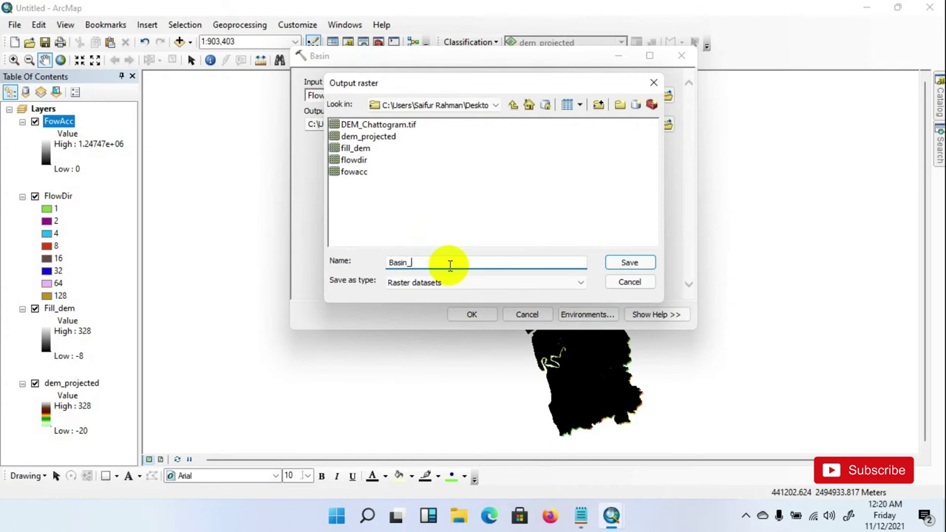
left_click(629, 262)
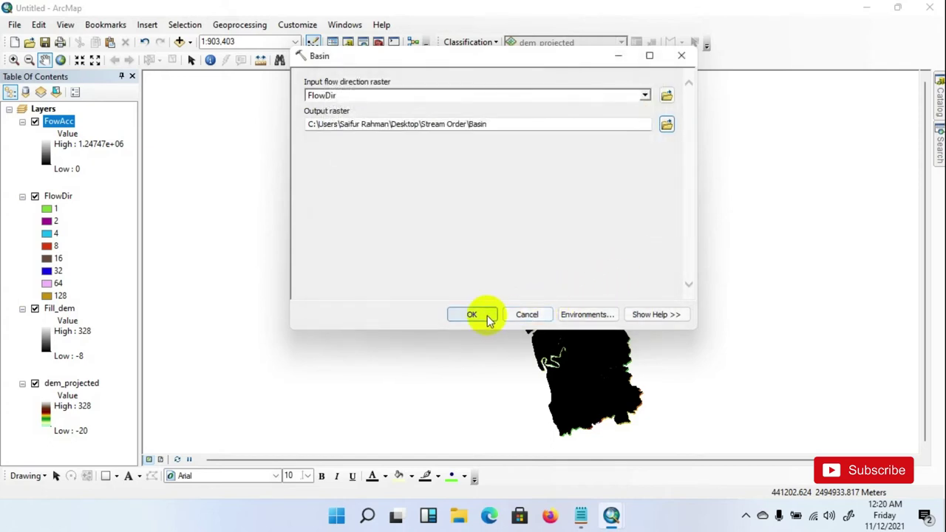
left_click(488, 317)
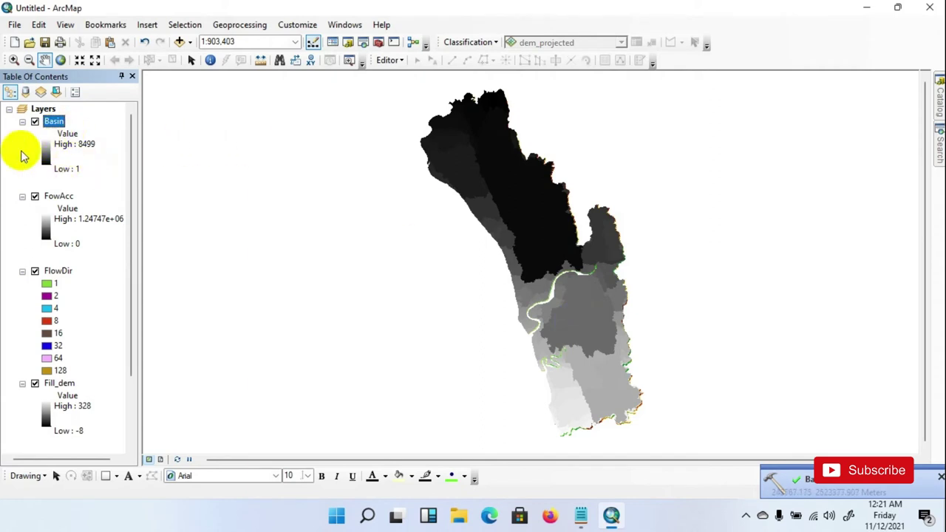
left_click(45, 158)
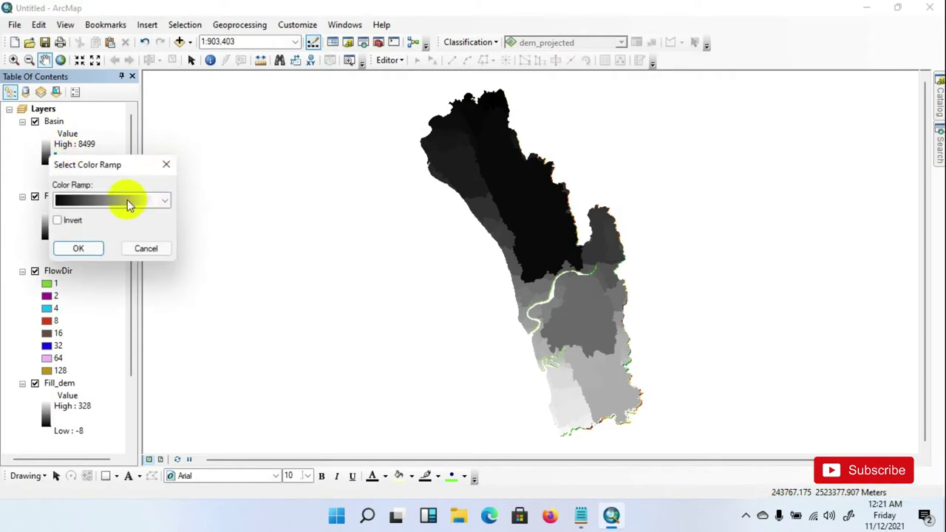
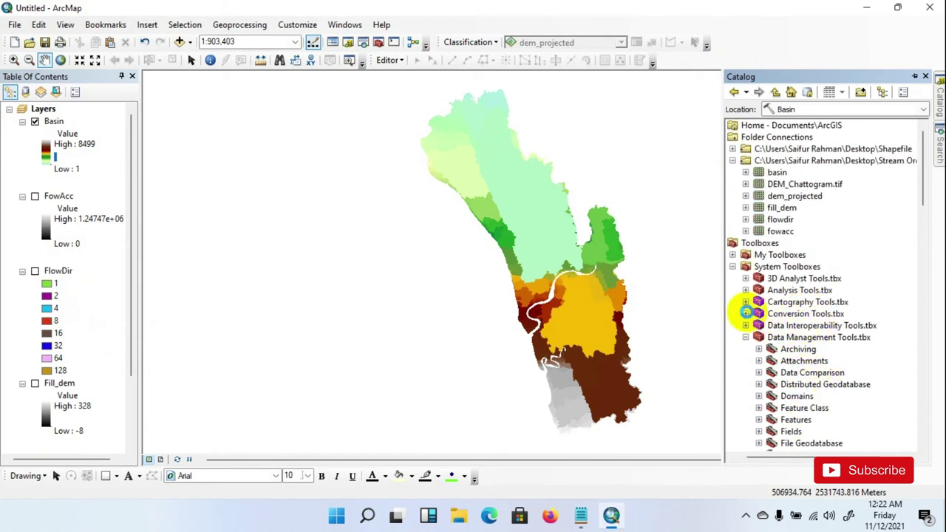
- Convert the Basin raster to simplified polygons using the VALUE field, saving the output as Rater_Basin.shp in the Stream Order folder
left_click(746, 313)
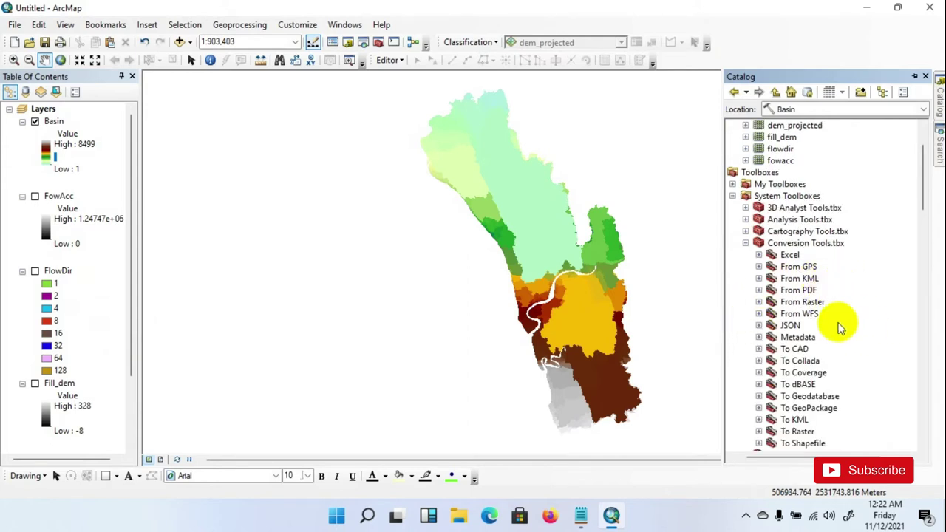
left_click(758, 302)
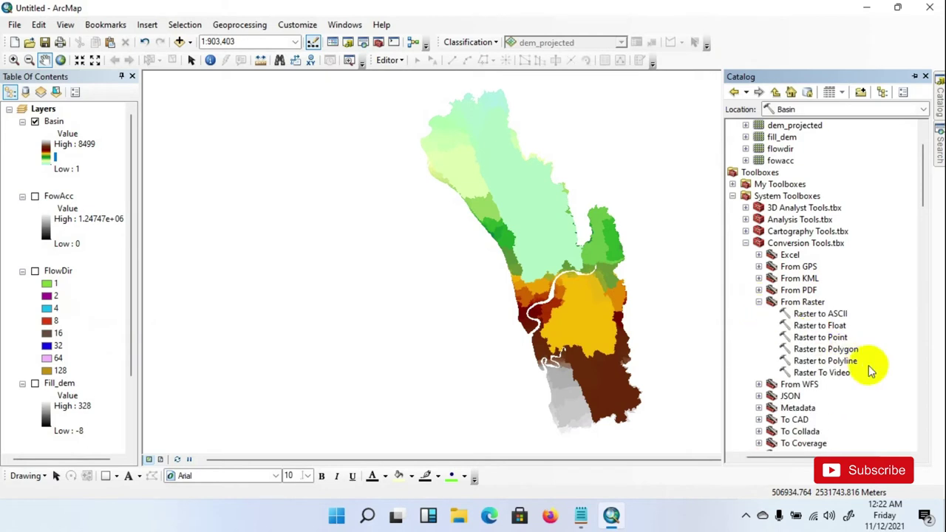
double_click(837, 350)
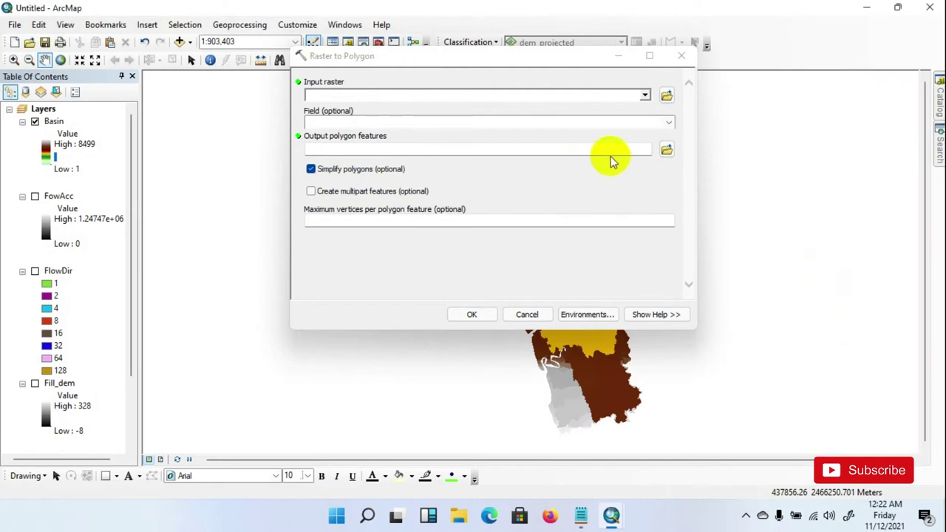
left_click(645, 96)
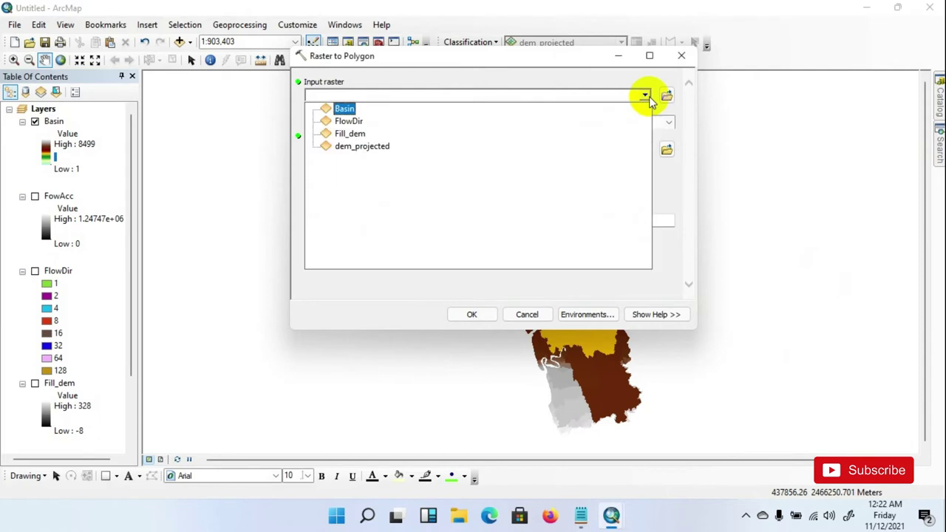
left_click(343, 111)
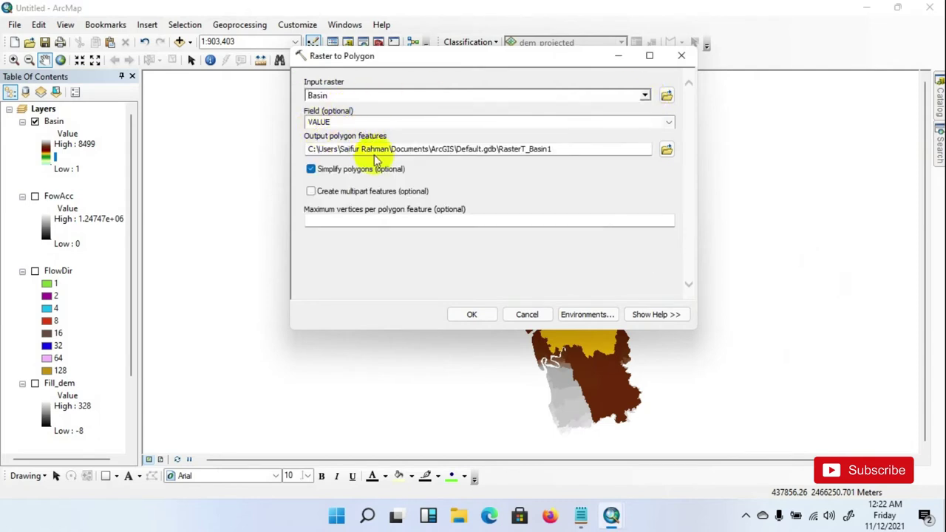
left_click(666, 150)
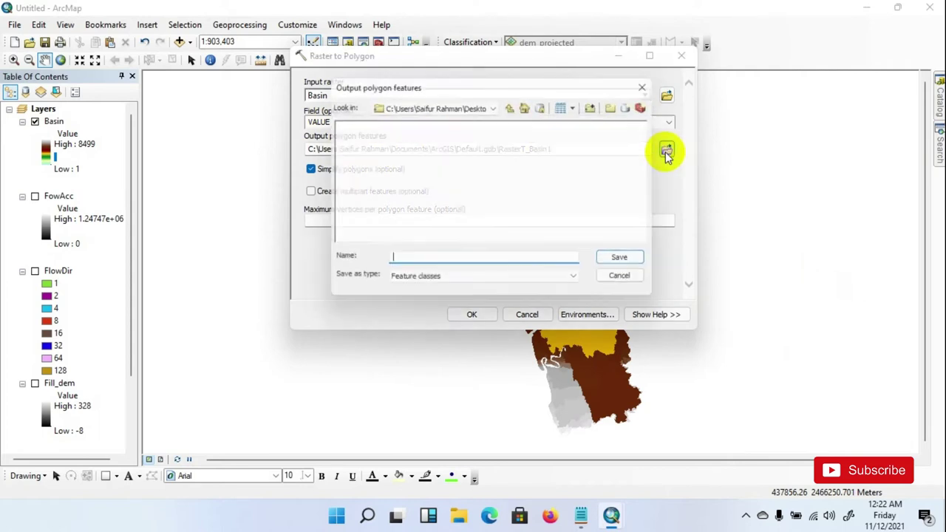
left_click_drag(438, 77, 470, 227)
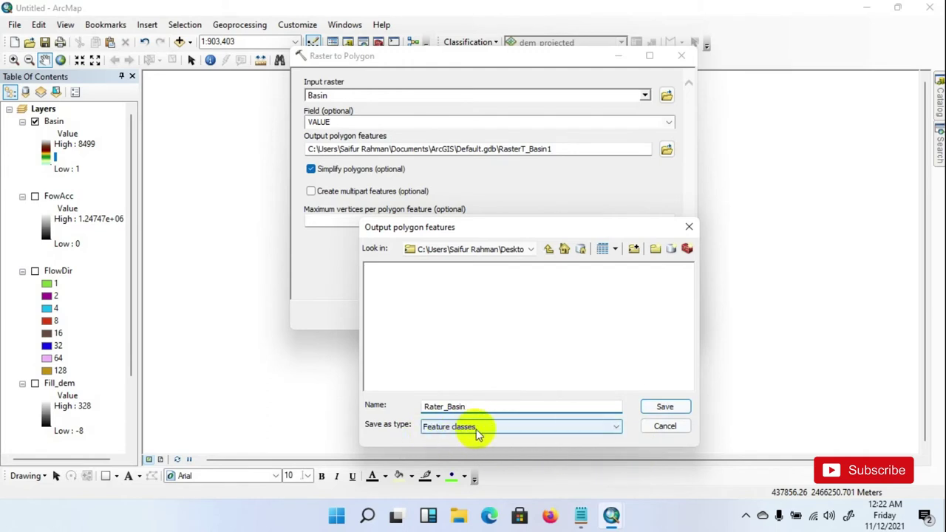
left_click(664, 408)
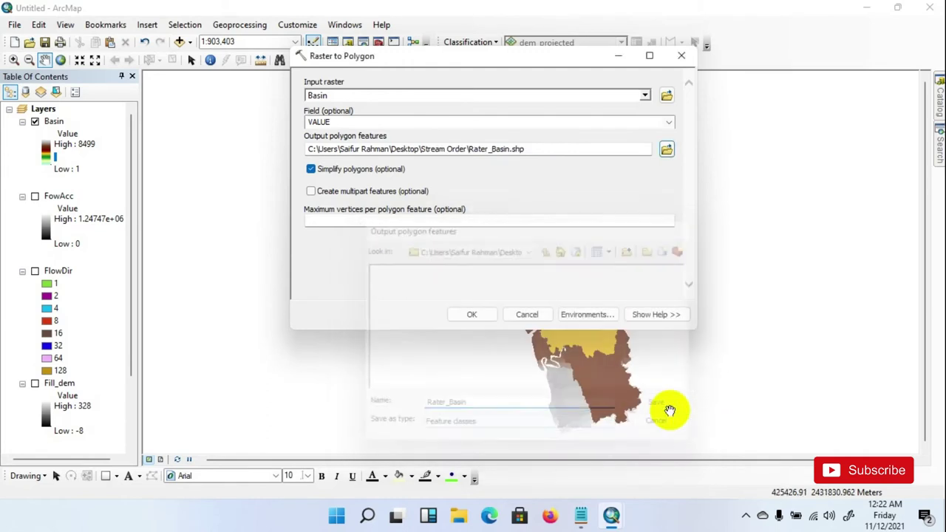
left_click(470, 315)
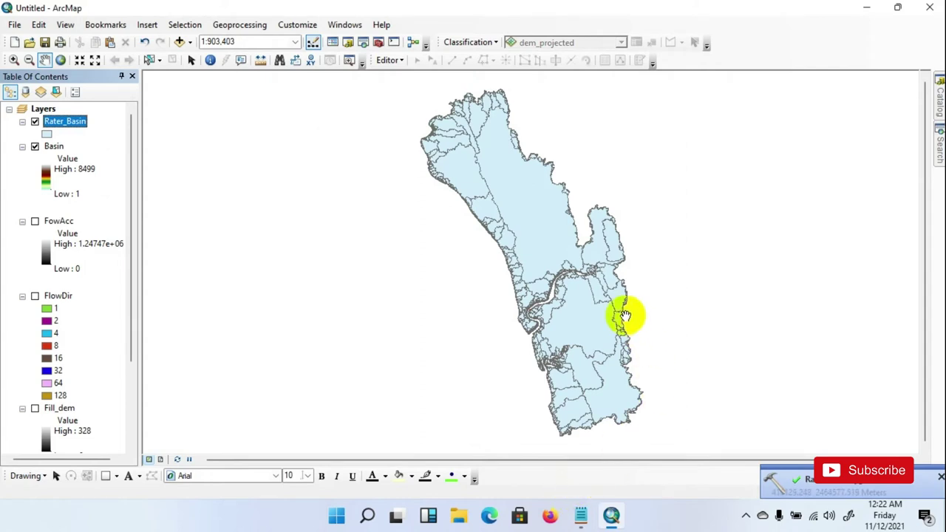
- Examine the individual basin polygons of Rater_Basin by selecting them one at a time across the map
left_click(151, 60)
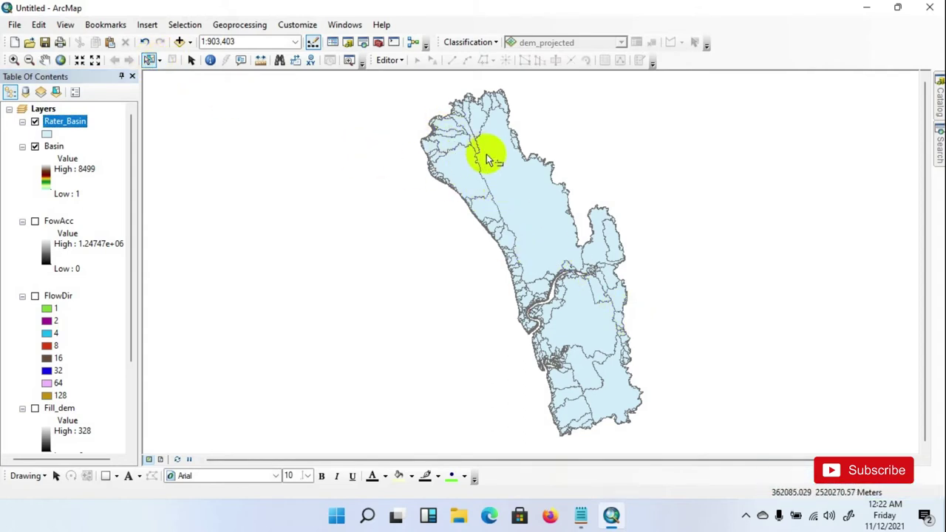
left_click(503, 175)
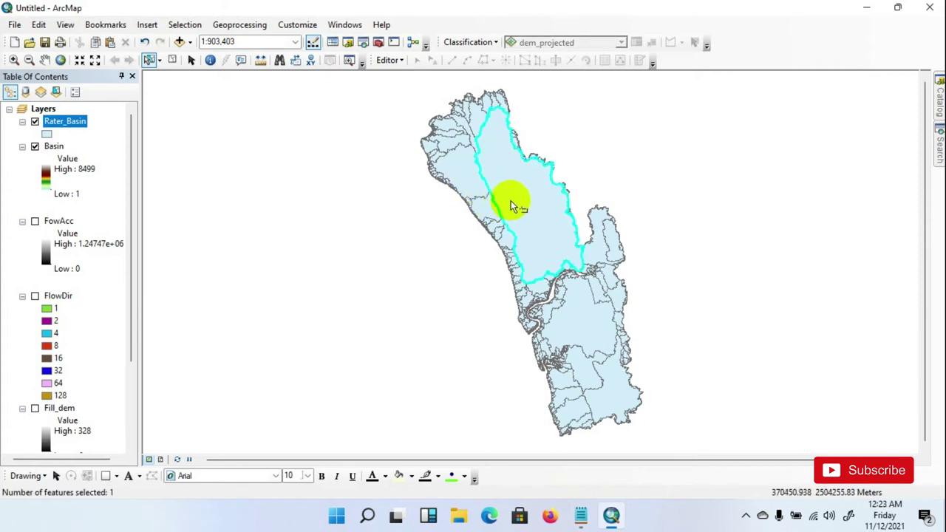
left_click(461, 172)
left_click(476, 130)
left_click(585, 344)
left_click(600, 386)
left_click(573, 395)
left_click(566, 403)
left_click(561, 392)
left_click(560, 383)
left_click(561, 382)
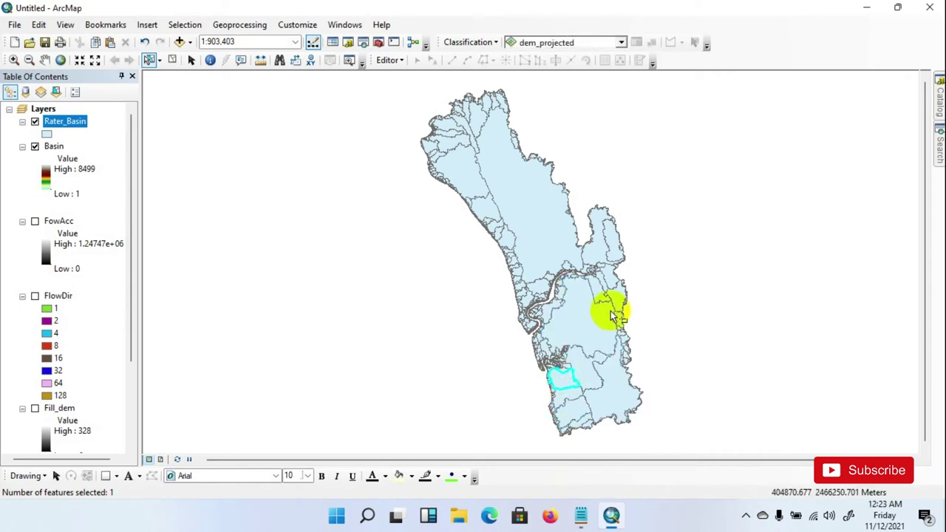
left_click(581, 305)
left_click(623, 250)
left_click(540, 240)
left_click(460, 173)
left_click(504, 209)
left_click(513, 205)
left_click(480, 116)
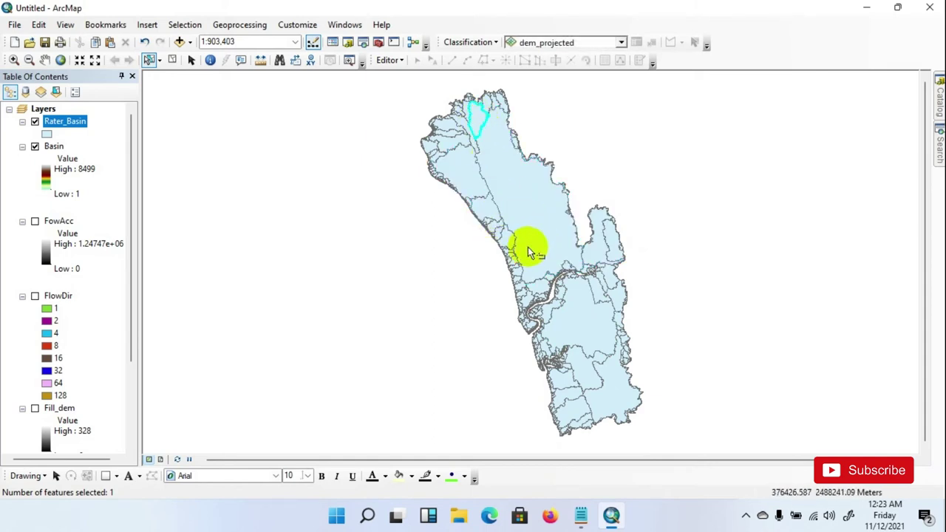
left_click(581, 306)
left_click(513, 202)
left_click(462, 182)
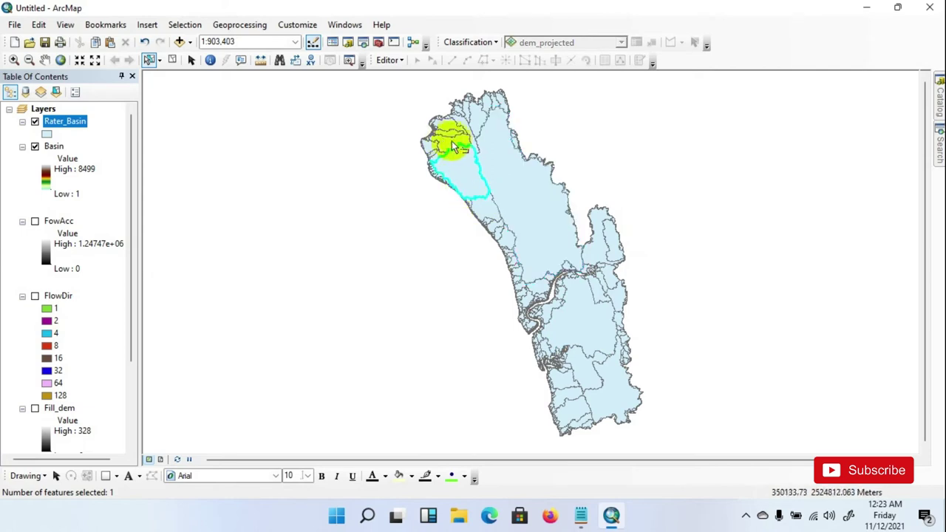
left_click(508, 194)
left_click(521, 210)
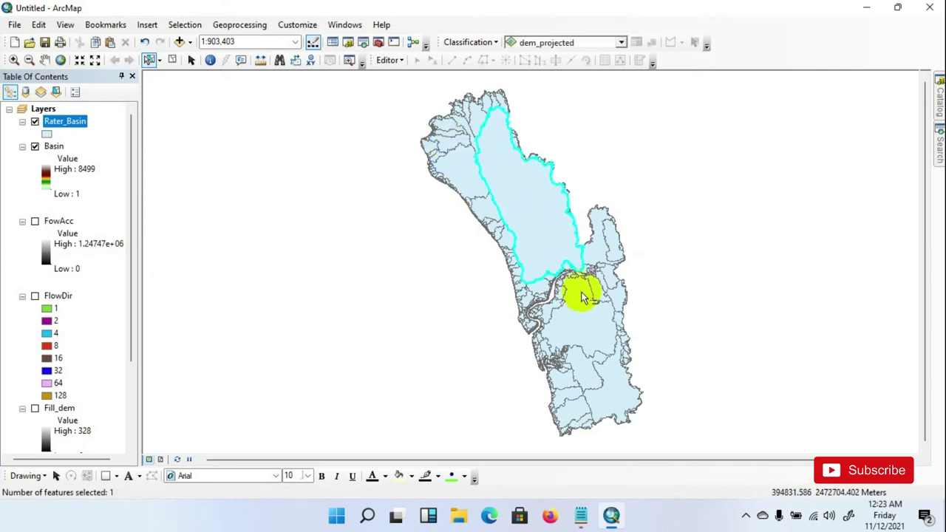
left_click(584, 316)
left_click(479, 208)
left_click(526, 198)
left_click(466, 176)
left_click(492, 173)
left_click(515, 178)
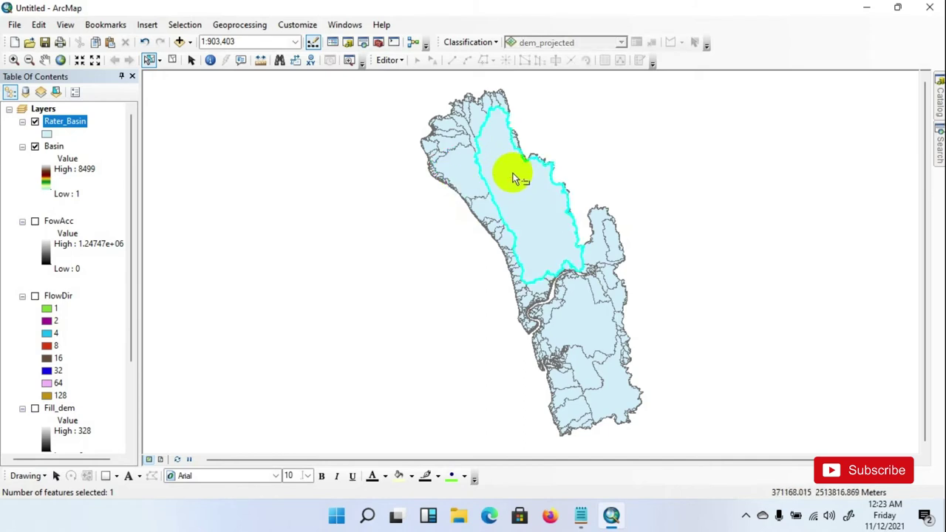
left_click(591, 306)
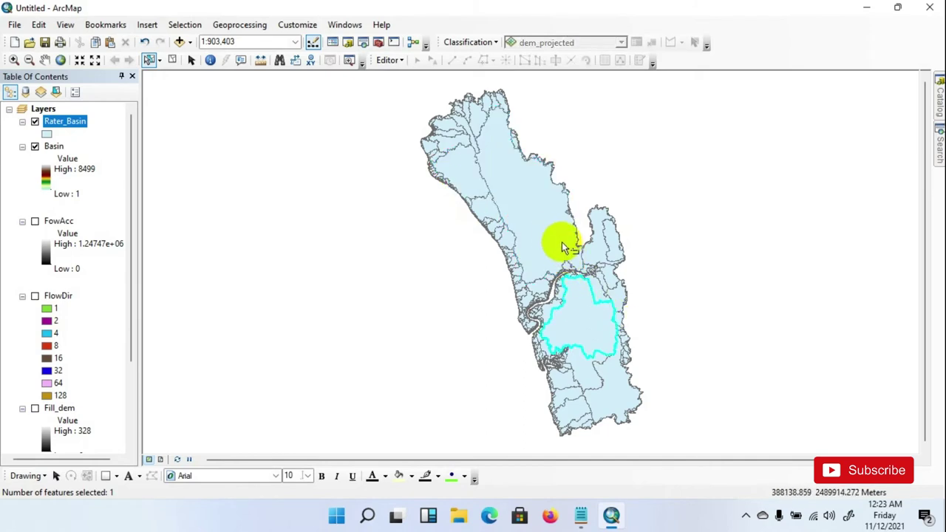
- Clip Rater_Basin to the selected large northern basin, using Rater_Basin as both input and clip features, saving as Basin_Clip.shp in the Stream Order folder
left_click(528, 199)
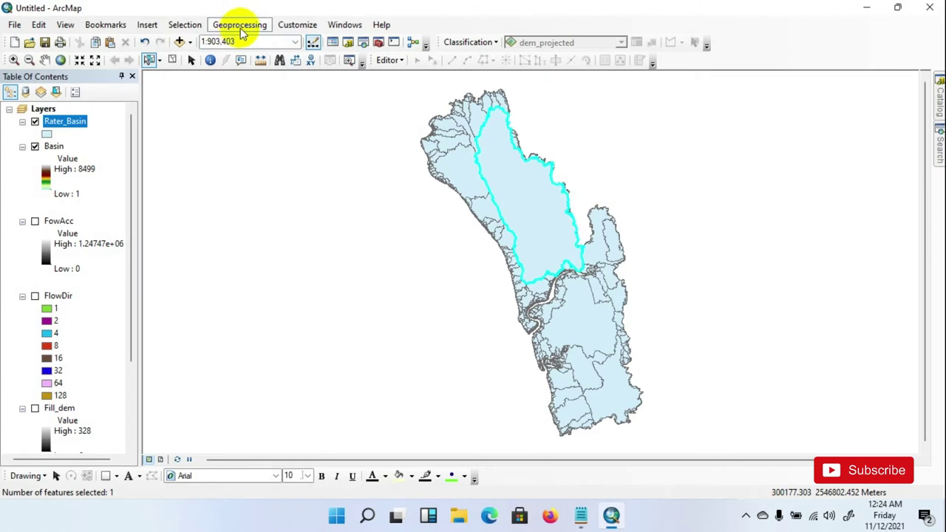
left_click(246, 32)
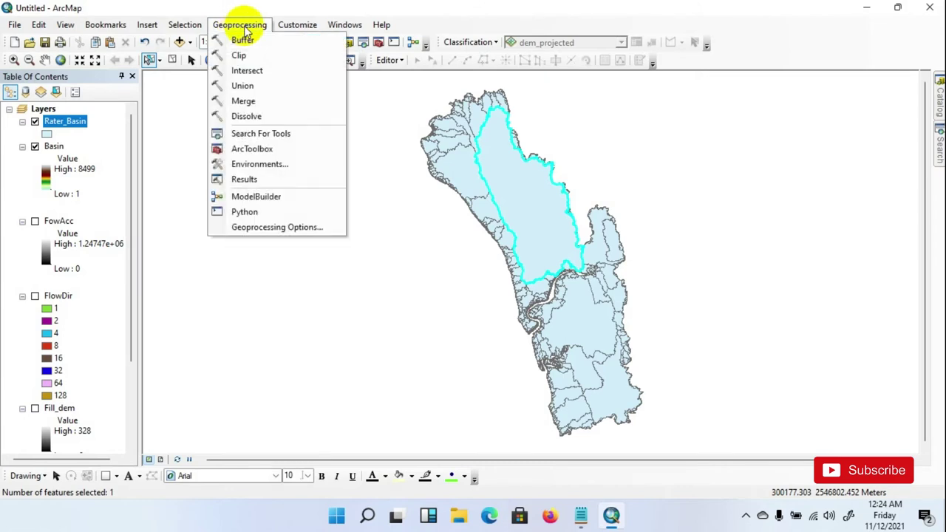
left_click(236, 56)
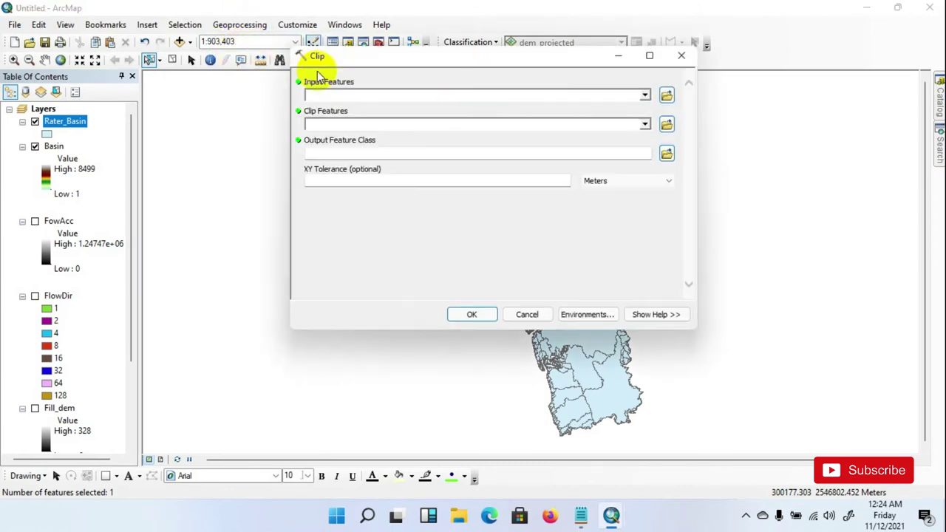
left_click(644, 96)
left_click(375, 111)
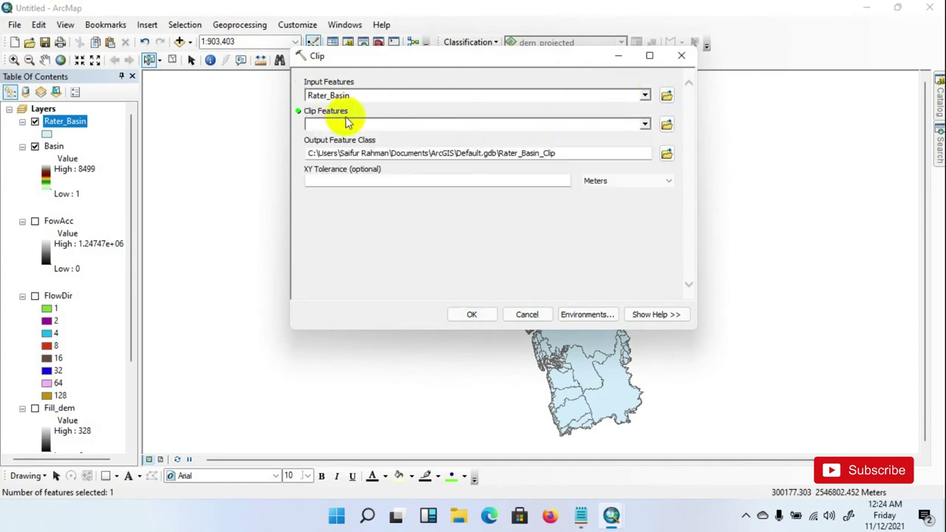
left_click(646, 124)
left_click(342, 140)
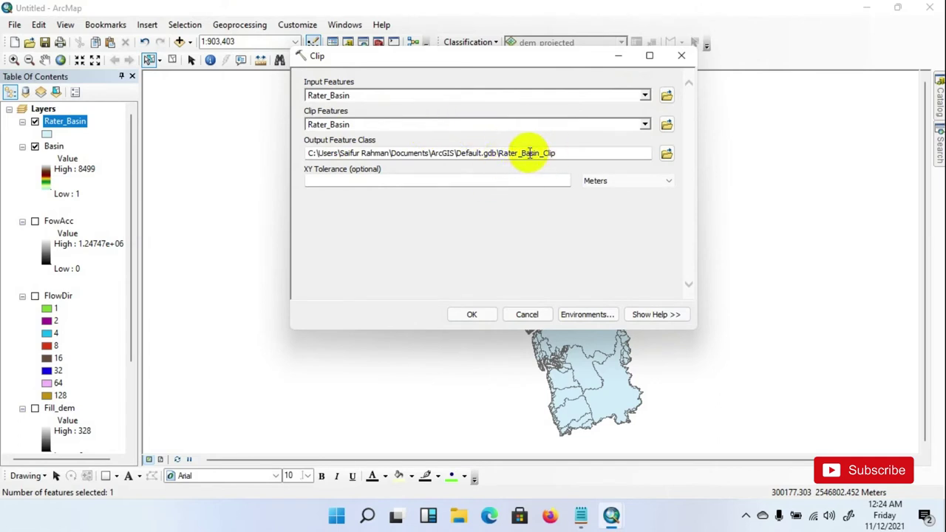
left_click_drag(521, 152, 554, 151)
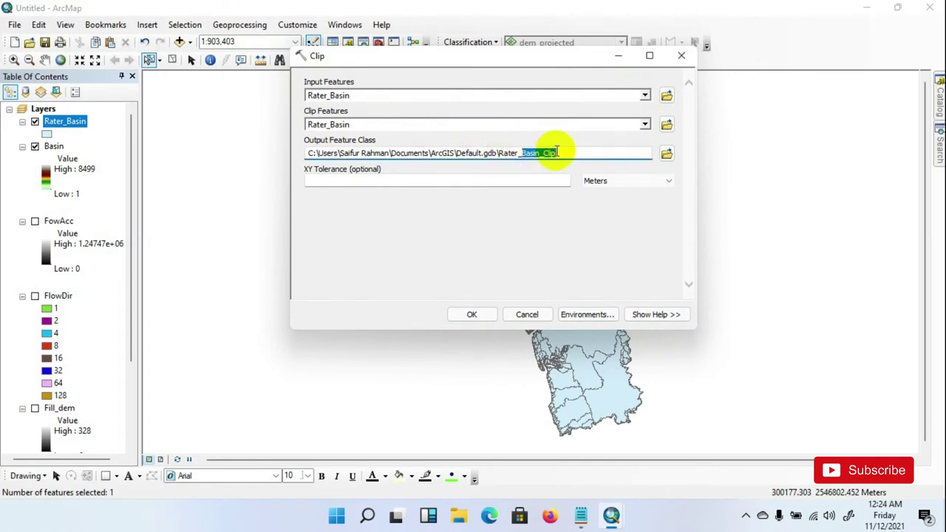
left_click(666, 153)
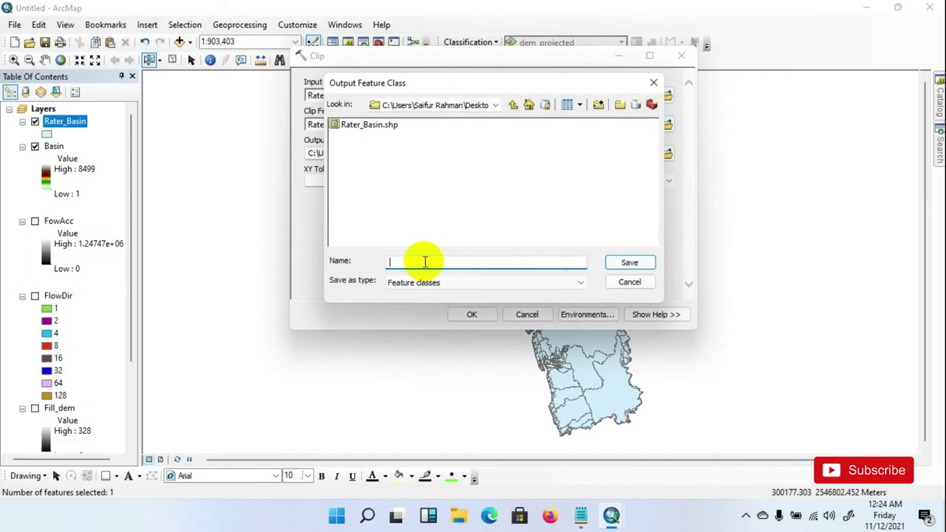
type("Basin_Clip")
left_click(629, 263)
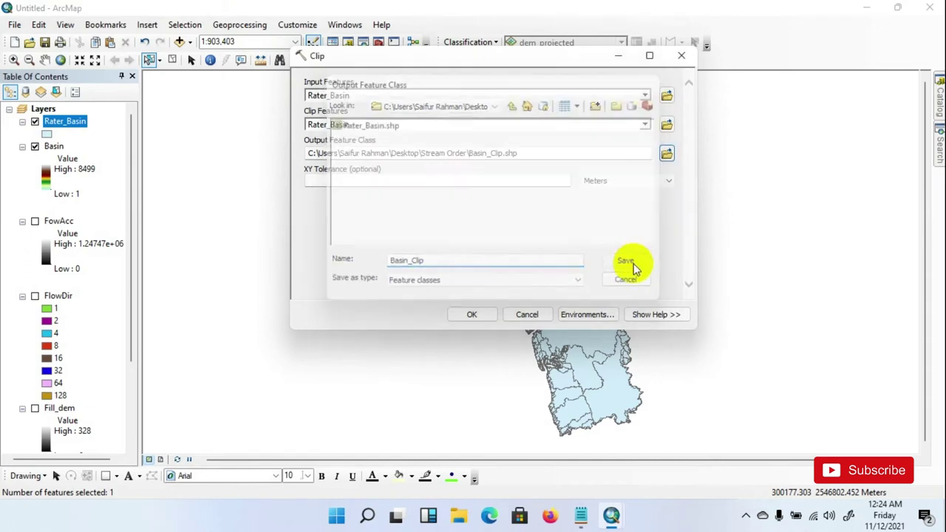
left_click(474, 314)
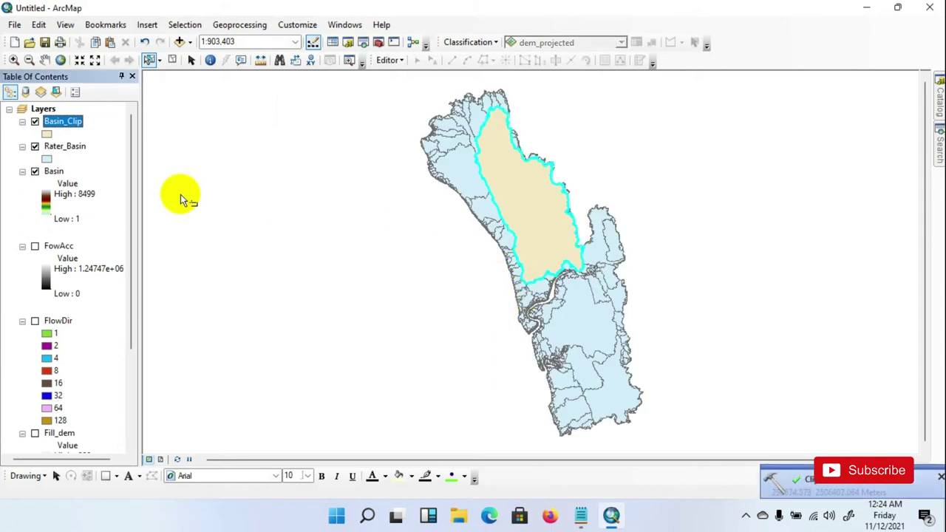
- Style the Basin_Clip layer with the Hollow symbol, a red outline colour and an outline width of 2
left_click(46, 133)
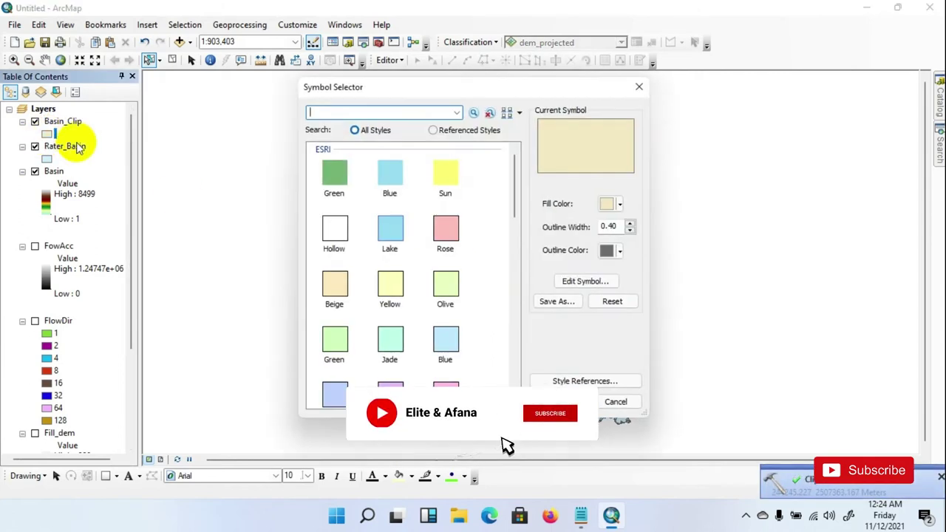
left_click_drag(405, 87, 494, 81)
left_click(429, 226)
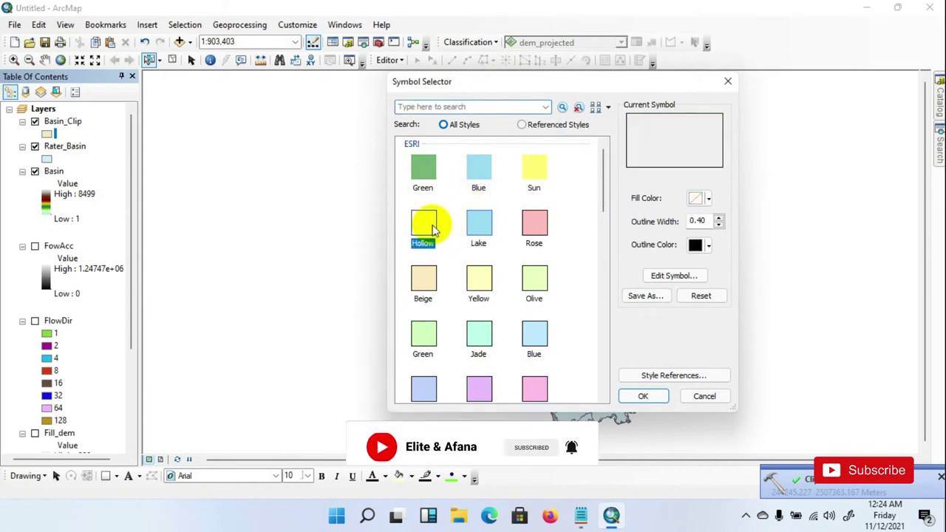
left_click(708, 244)
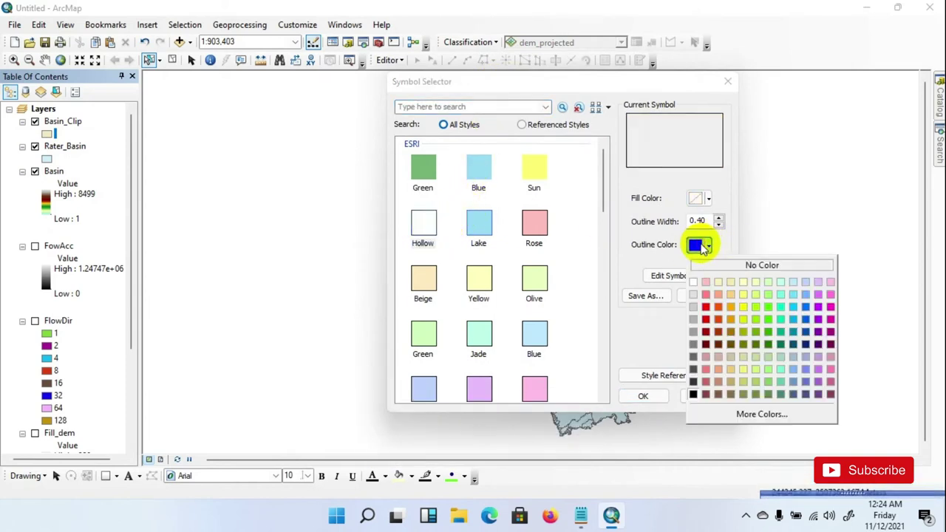
left_click(696, 307)
left_click(720, 221)
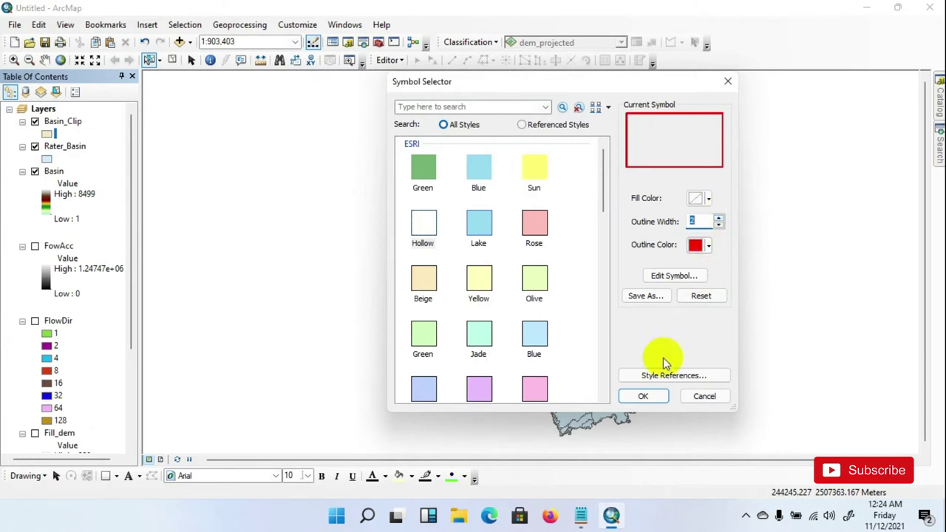
left_click(643, 396)
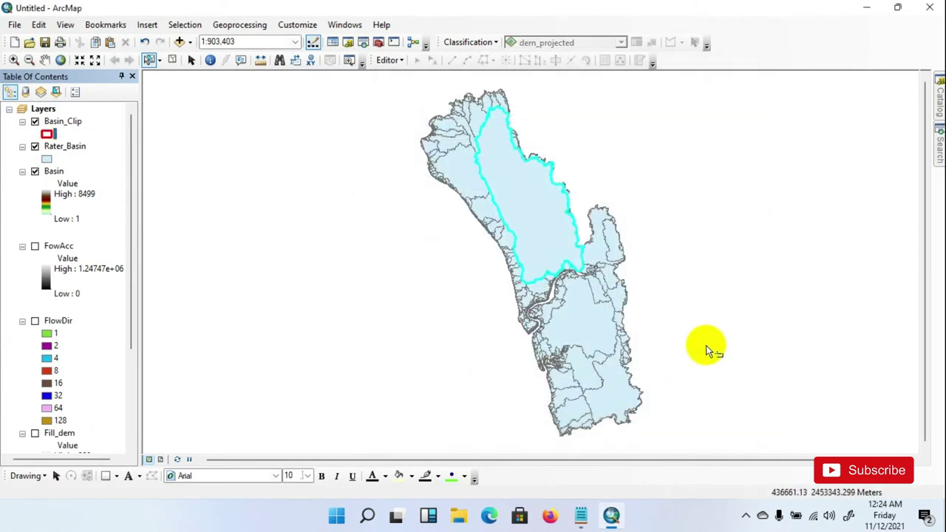
- Hide the Rater_Basin and Basin layers and display the FowAcc raster beneath the Basin_Clip outline
left_click(34, 147)
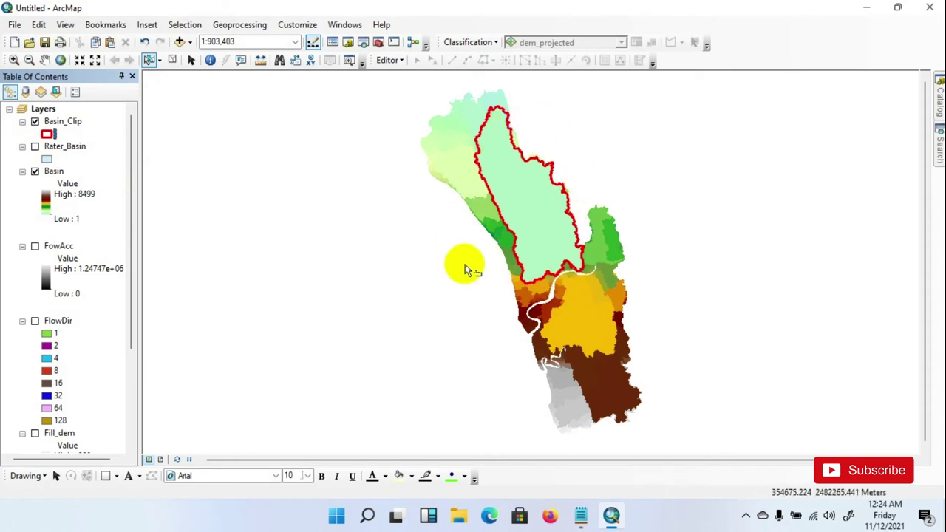
left_click_drag(526, 158, 552, 172)
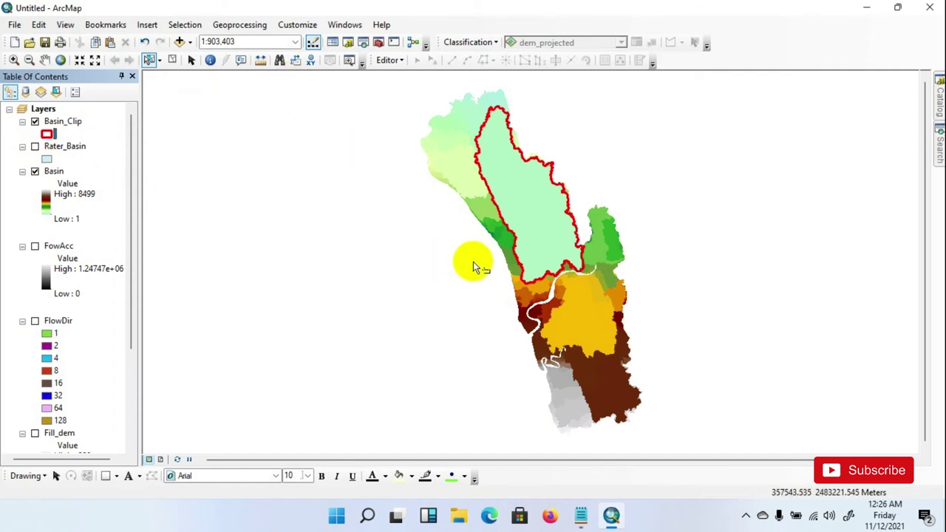
left_click(35, 172)
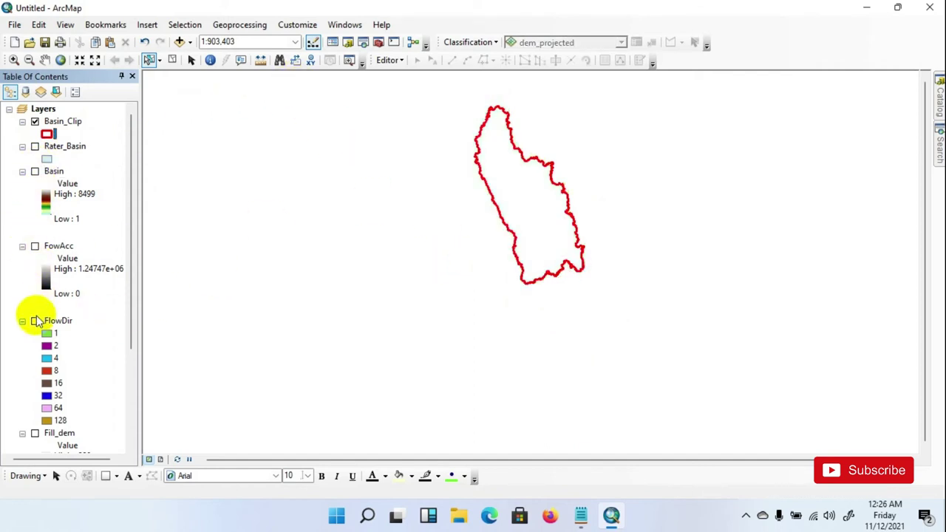
left_click(34, 246)
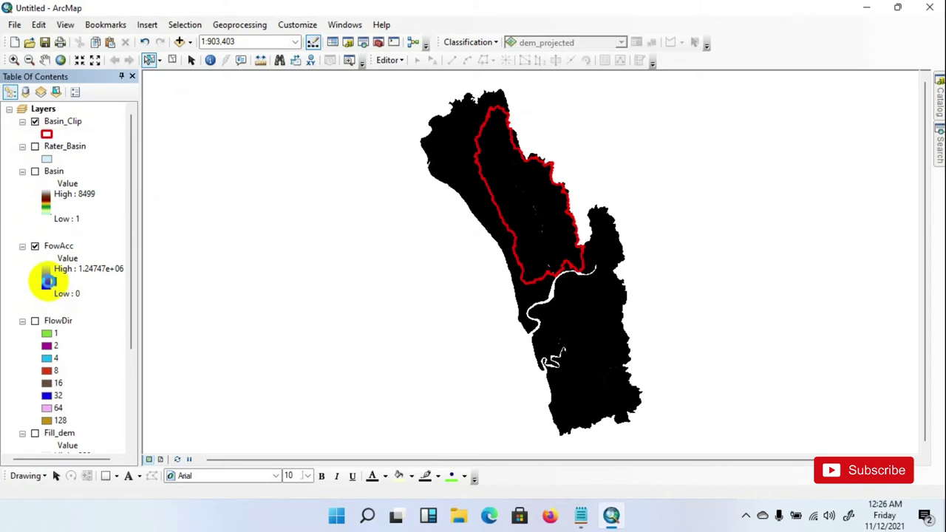
- Recolour the FowAcc raster with the same multicolour green-to-brown ramp used for the Basin raster
left_click(49, 284)
left_click(111, 327)
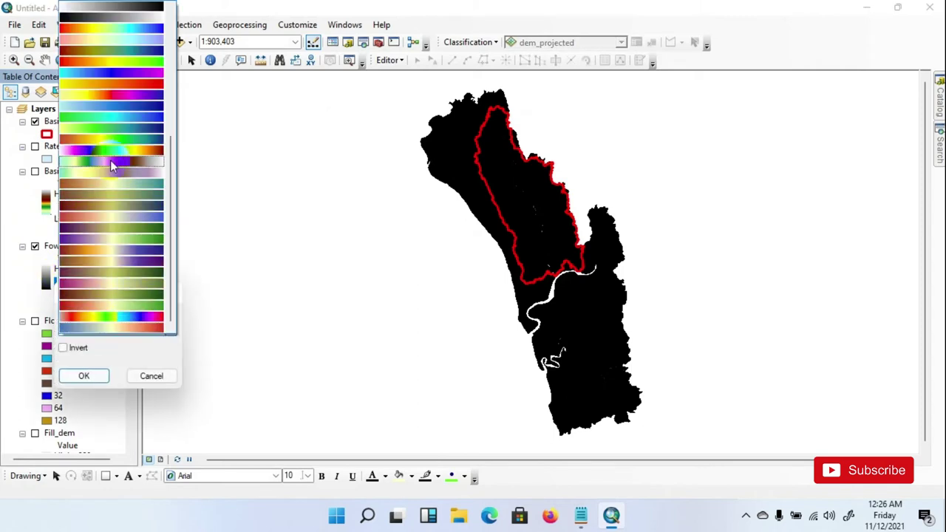
left_click(110, 162)
left_click(85, 375)
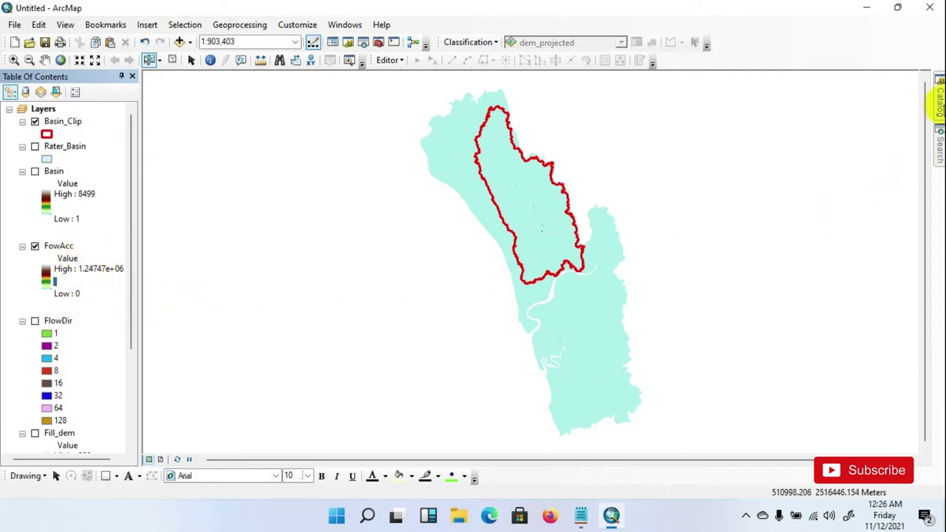
- Run Extract by Mask on FowAcc with Basin_Clip as the mask, saving the output raster as FlowAcc_Mask in the Stream Order folder
left_click(938, 102)
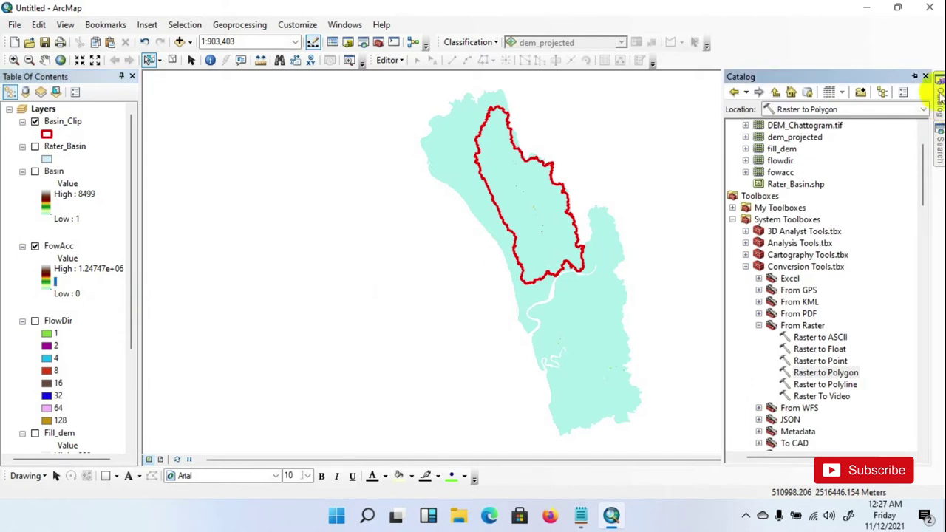
scroll(828, 262, "down", 14)
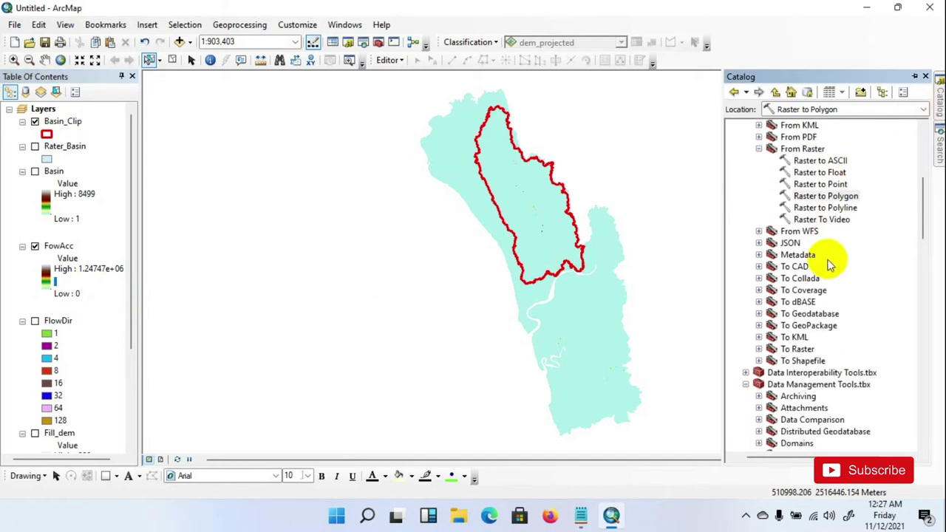
scroll(830, 266, "down", 3)
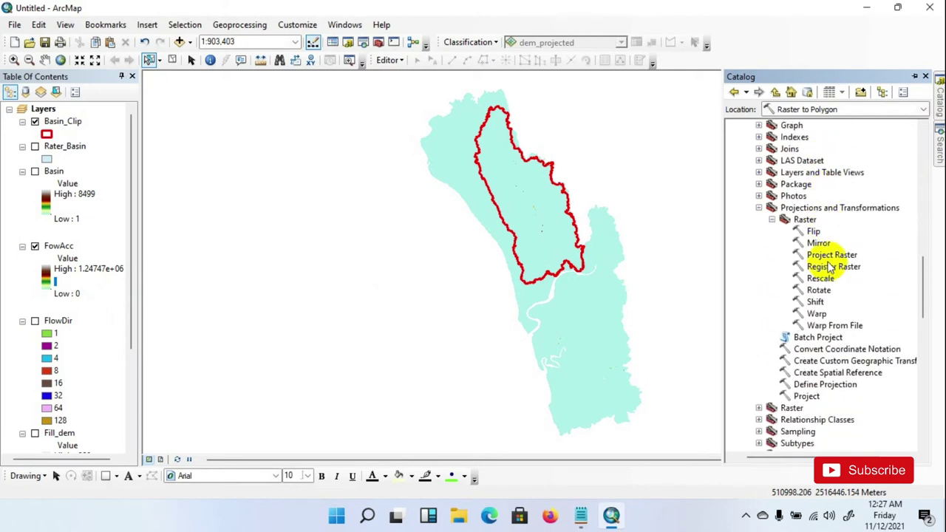
scroll(819, 267, "down", 8)
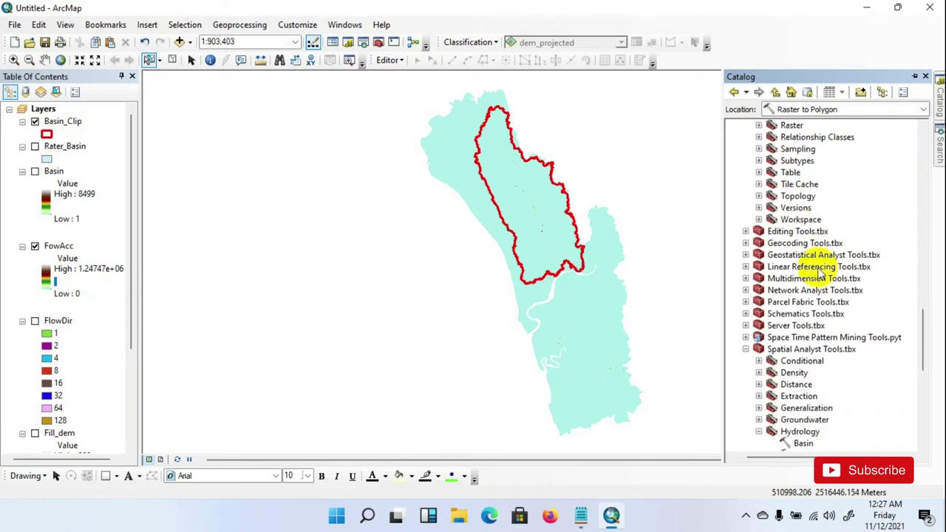
scroll(820, 272, "down", 3)
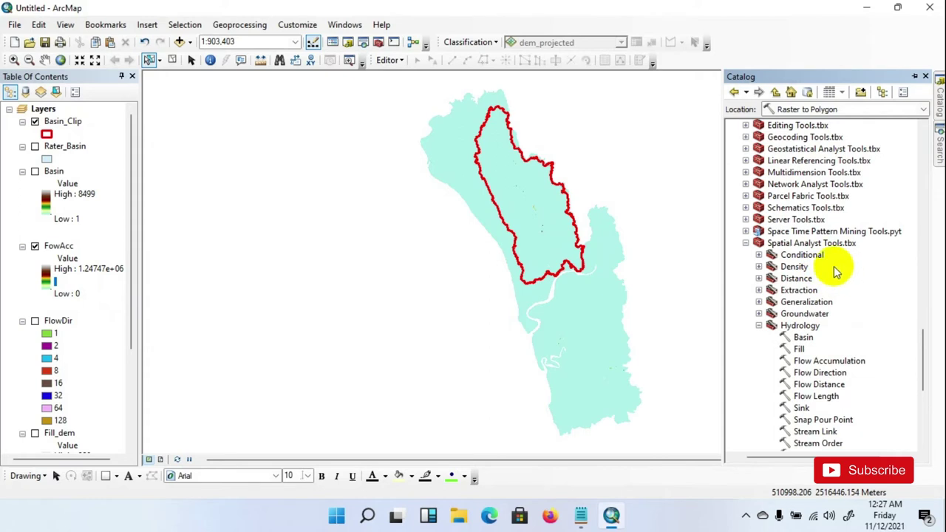
left_click(758, 291)
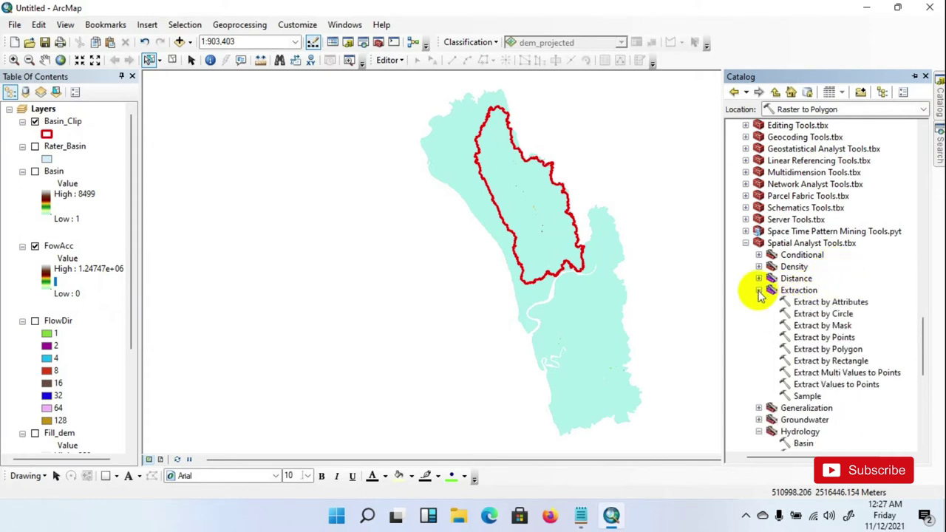
double_click(820, 326)
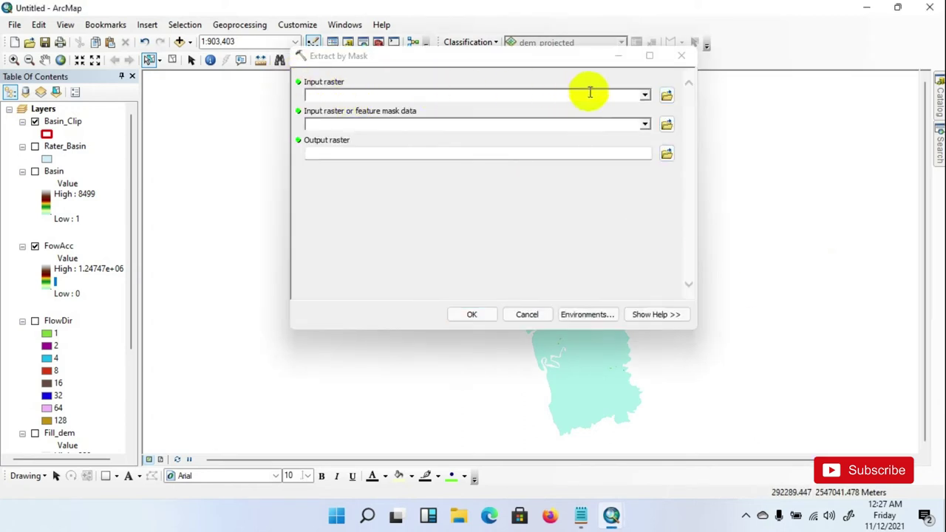
left_click(645, 95)
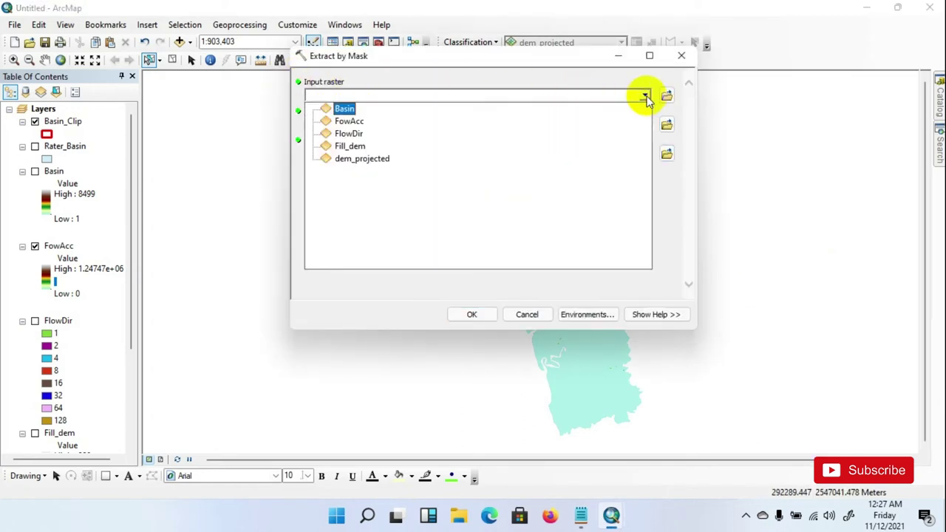
left_click(348, 122)
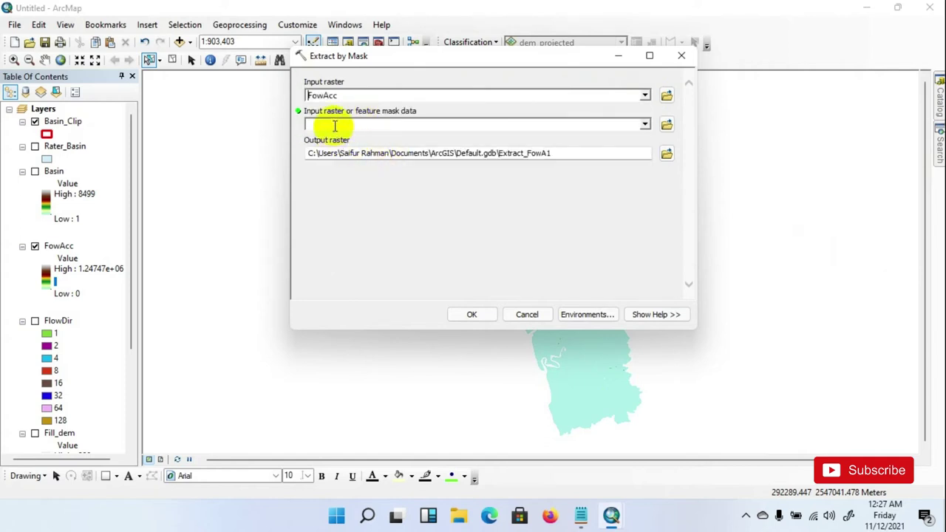
left_click(643, 124)
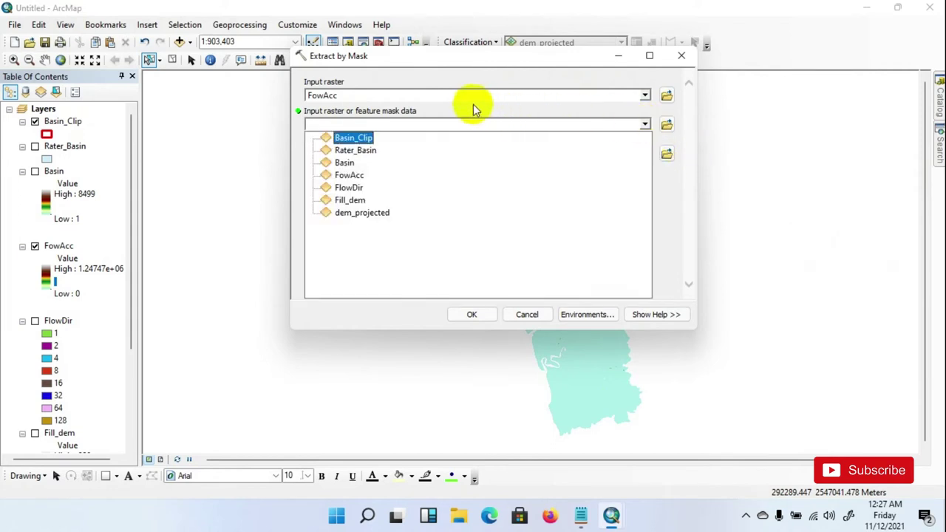
left_click(366, 139)
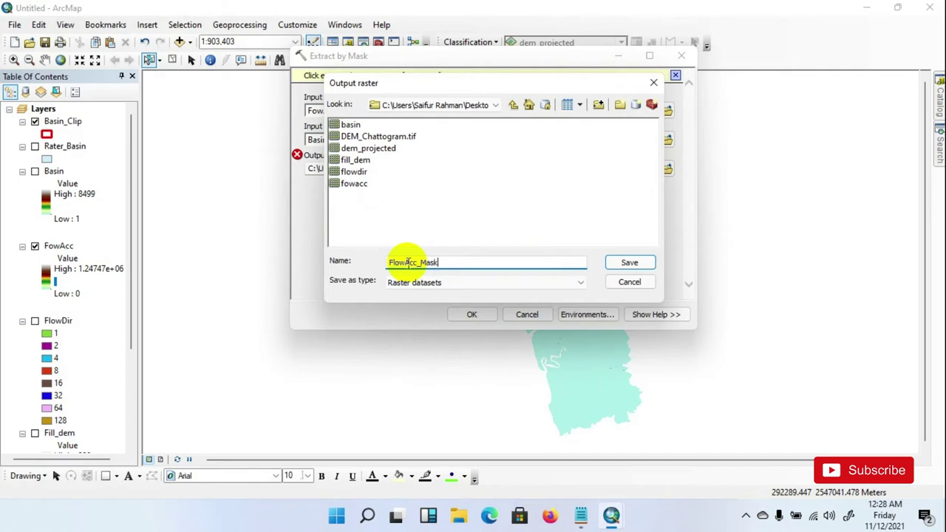
left_click(617, 264)
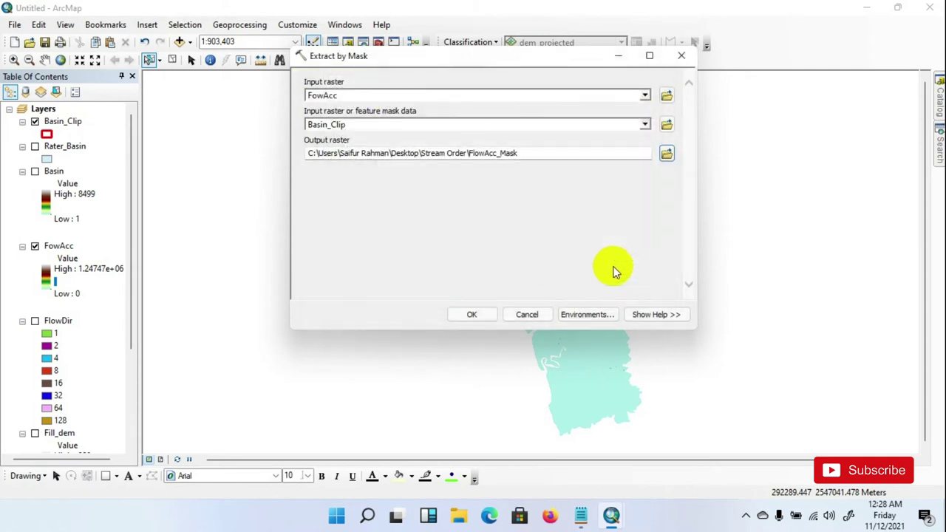
left_click(459, 314)
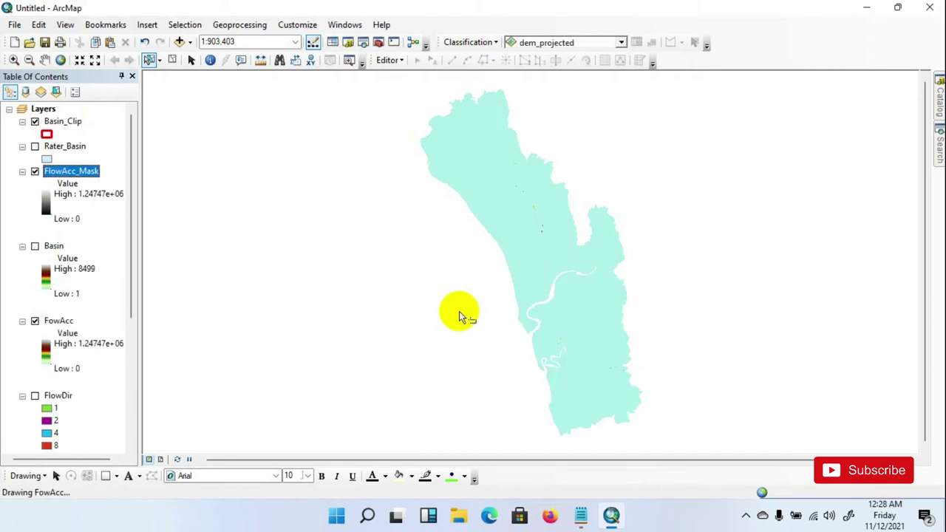
- Hide the FowAcc raster and recolour FlowAcc_Mask with the multicolour green-to-brown ramp
left_click(34, 321)
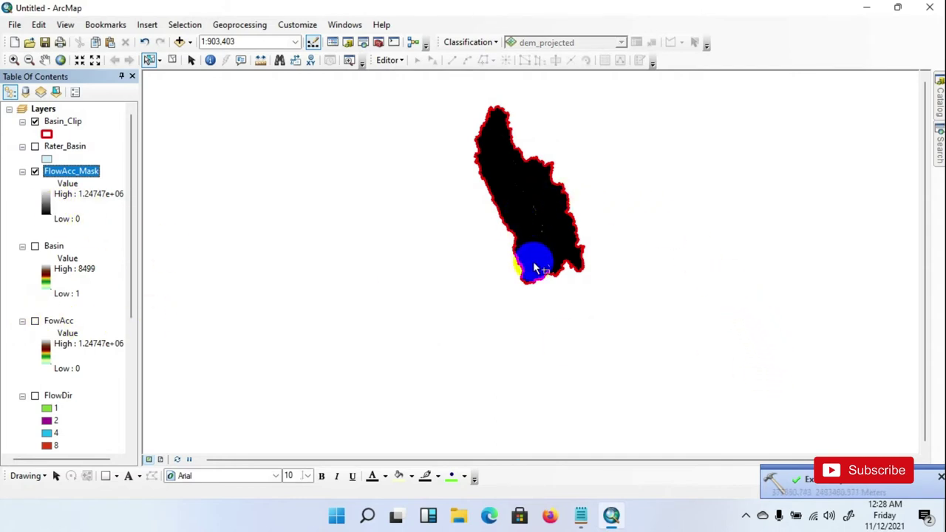
left_click(45, 198)
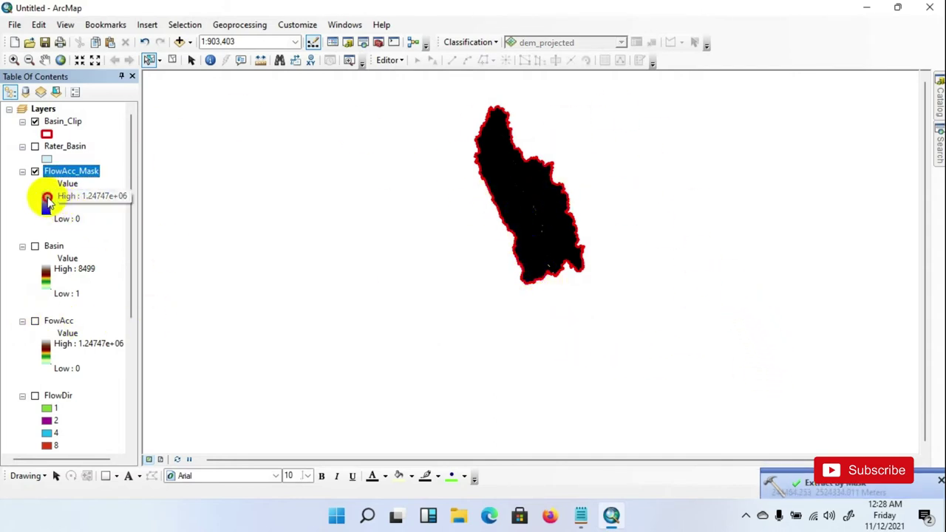
left_click(111, 248)
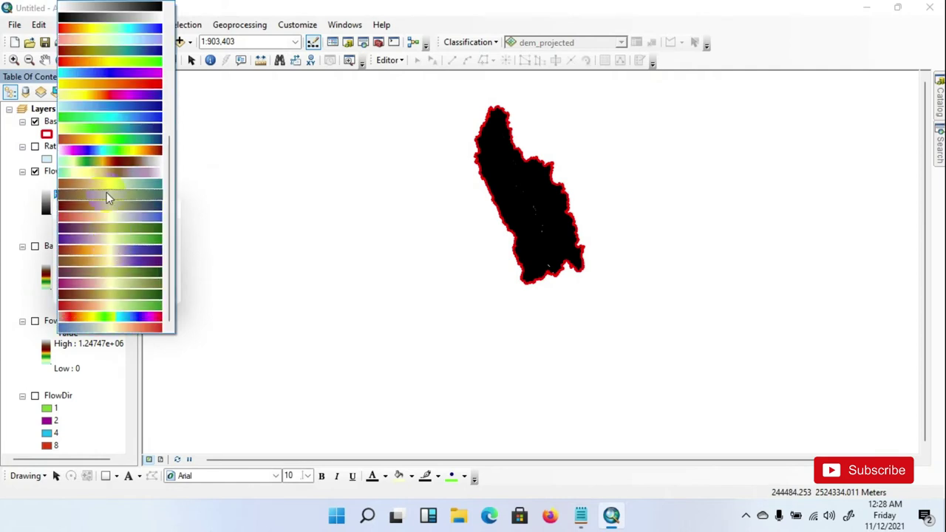
left_click(103, 159)
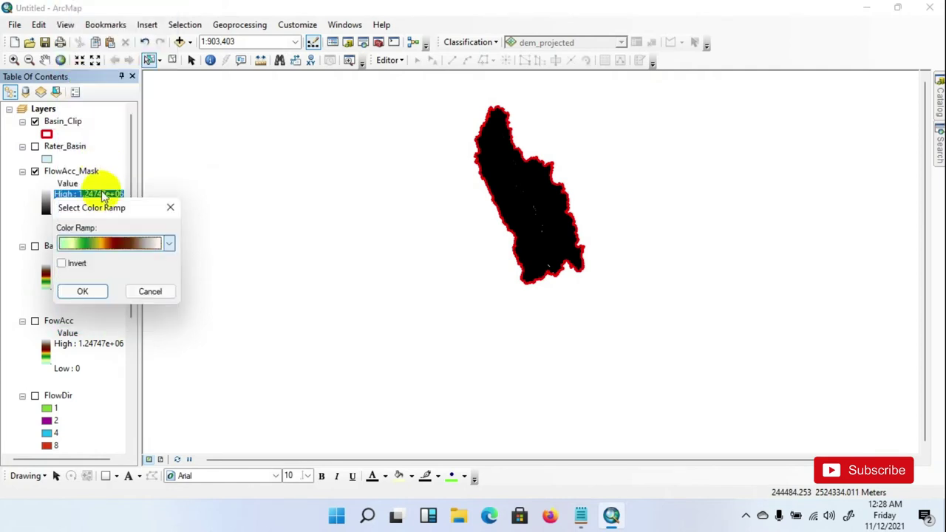
left_click(78, 292)
scroll(525, 188, "down", 1)
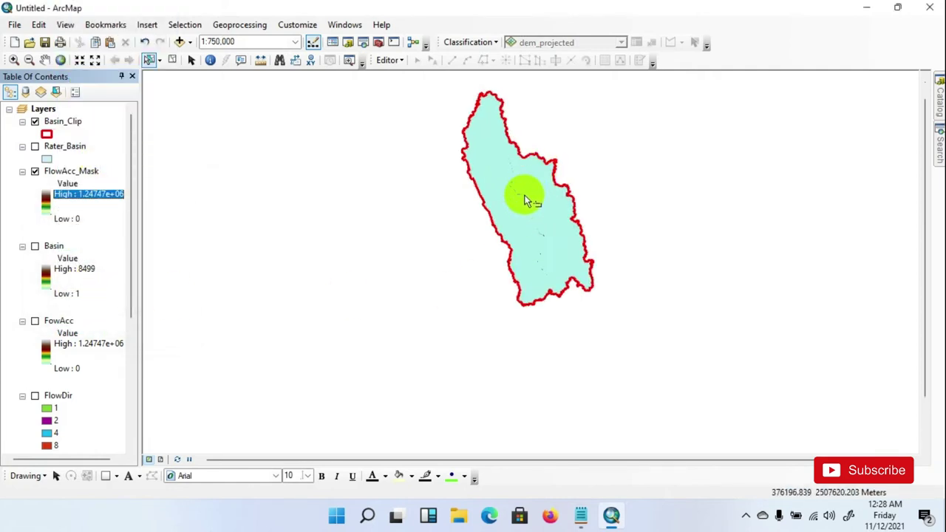
scroll(521, 216, "down", 2)
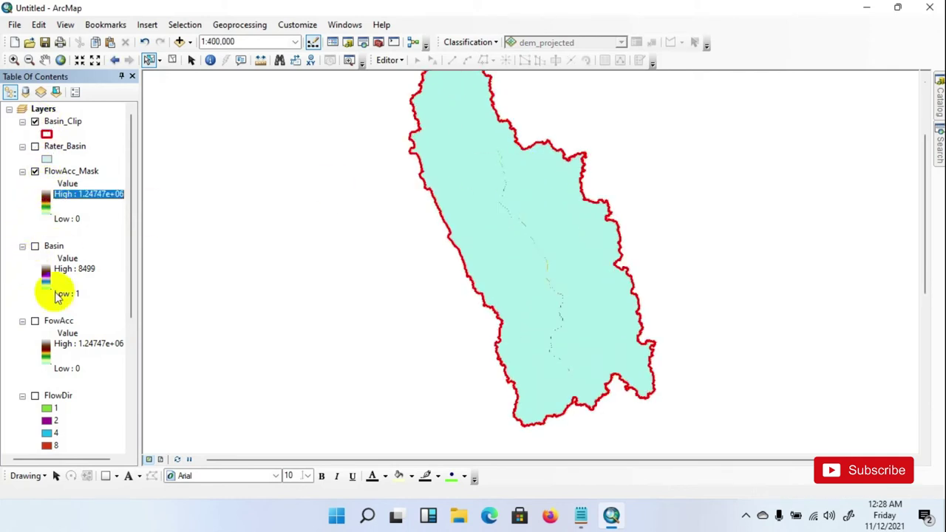
scroll(58, 296, "down", 5)
scroll(59, 318, "up", 5)
- Recolour the FlowAcc_Mask raster with the red-yellow-blue colour ramp and inspect the stream line within the basin
left_click(45, 201)
left_click(85, 250)
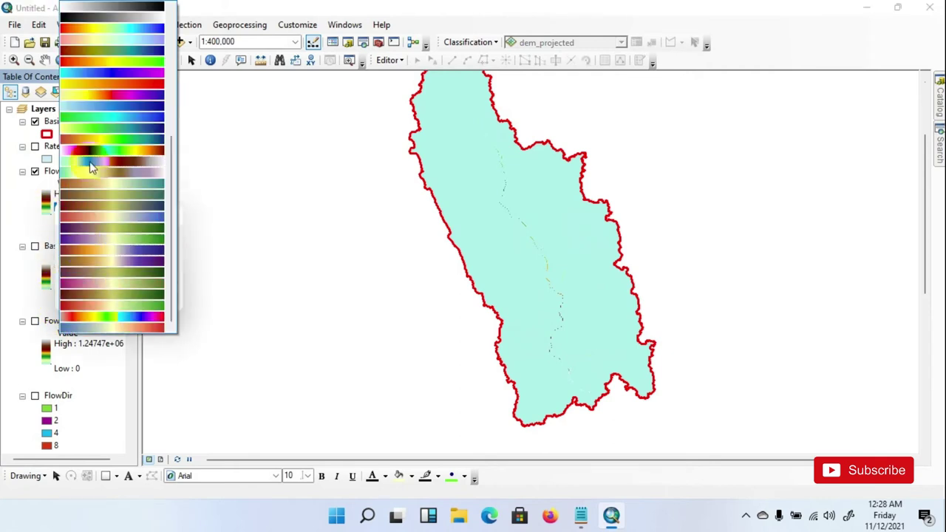
scroll(110, 165, "up", 6)
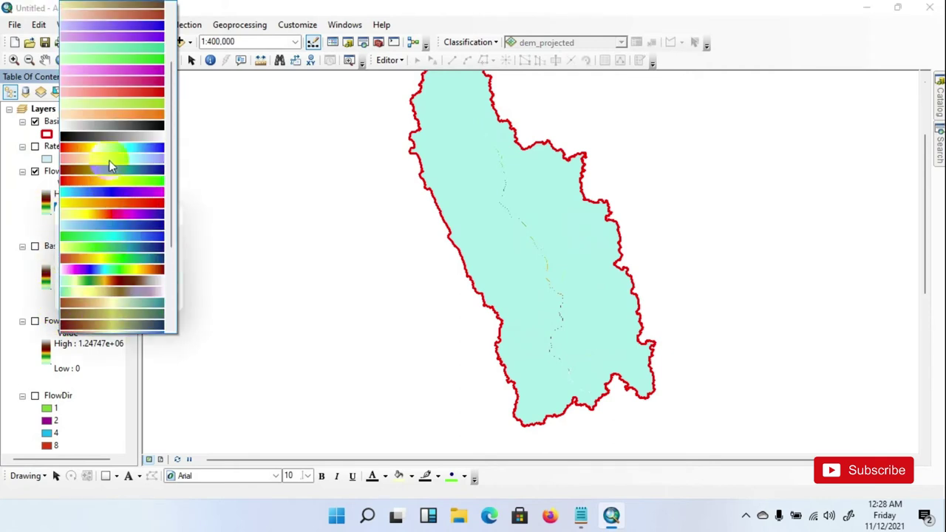
left_click(106, 183)
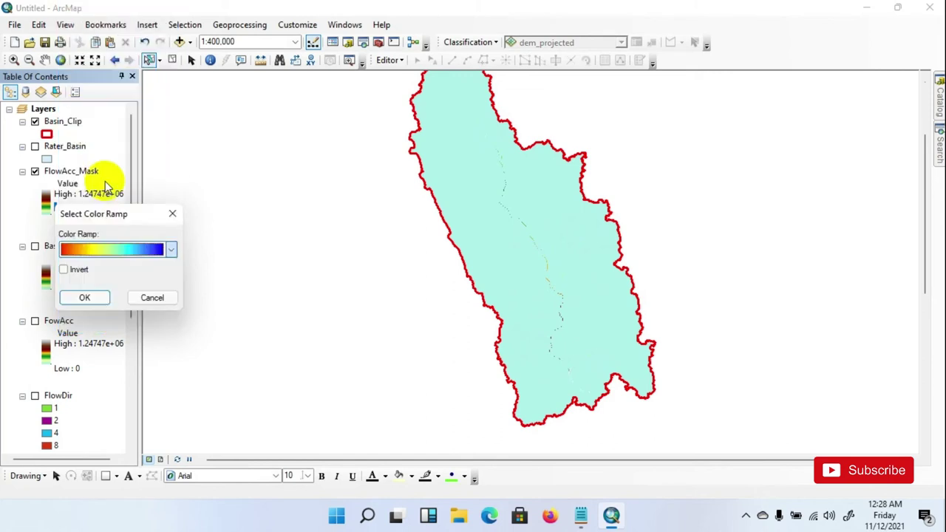
left_click(79, 297)
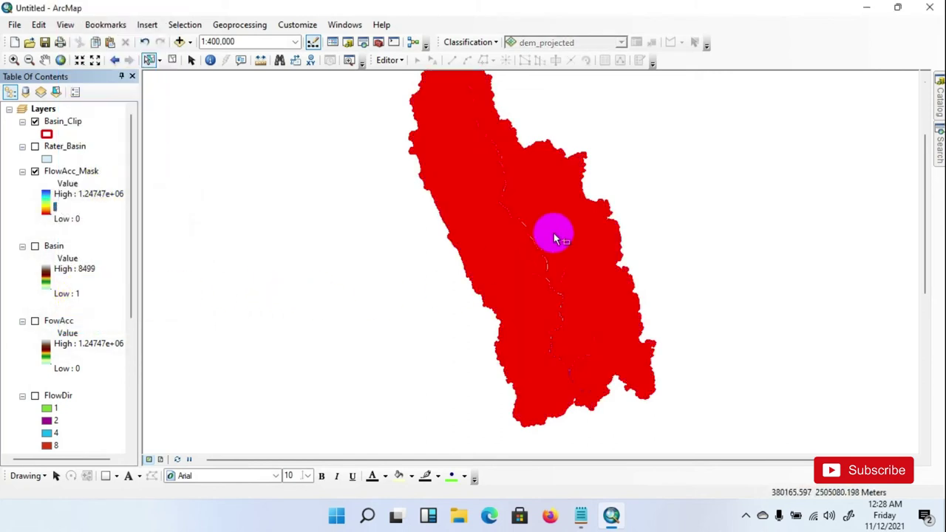
scroll(528, 238, "up", 5)
- Recolour the FlowAcc_Mask raster with the black-to-white ramp and view the basin
left_click(55, 197)
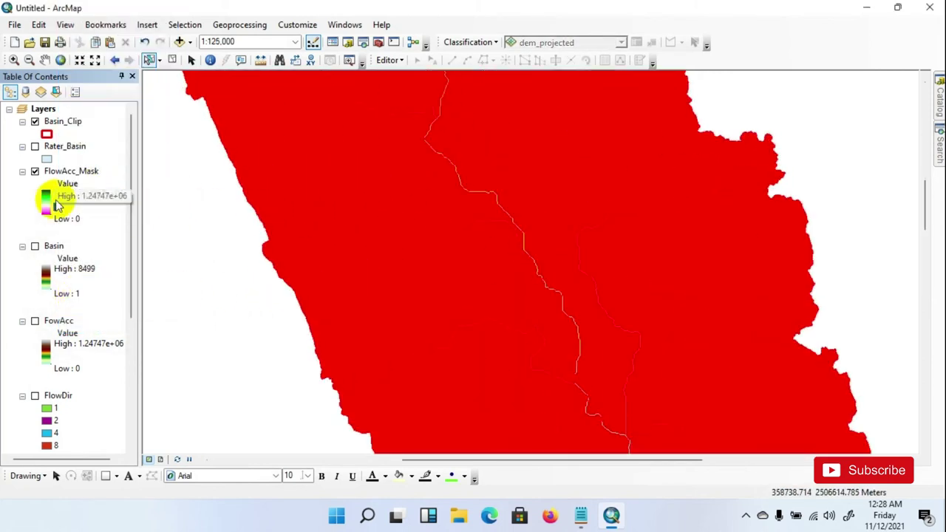
left_click(46, 198)
left_click(87, 245)
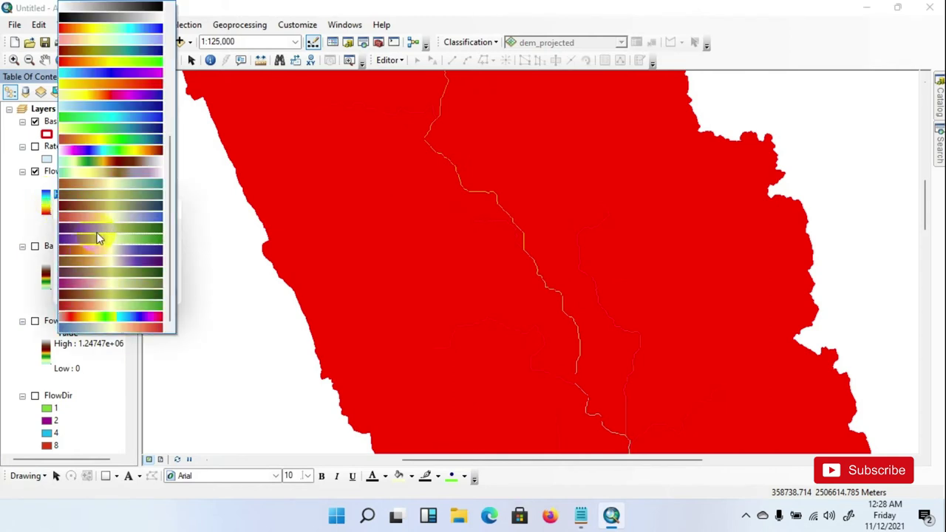
scroll(110, 243, "down", 3)
scroll(110, 238, "up", 2)
left_click(107, 235)
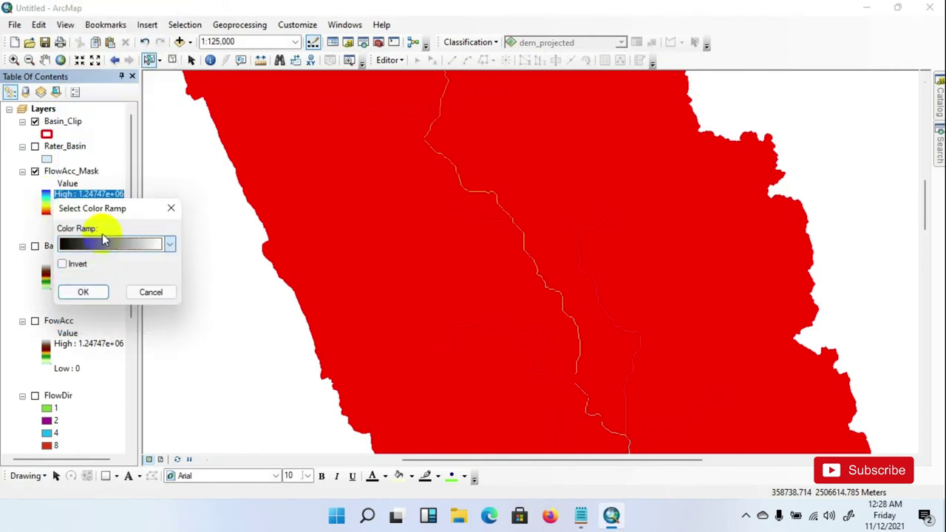
left_click(83, 293)
scroll(478, 344, "up", 4)
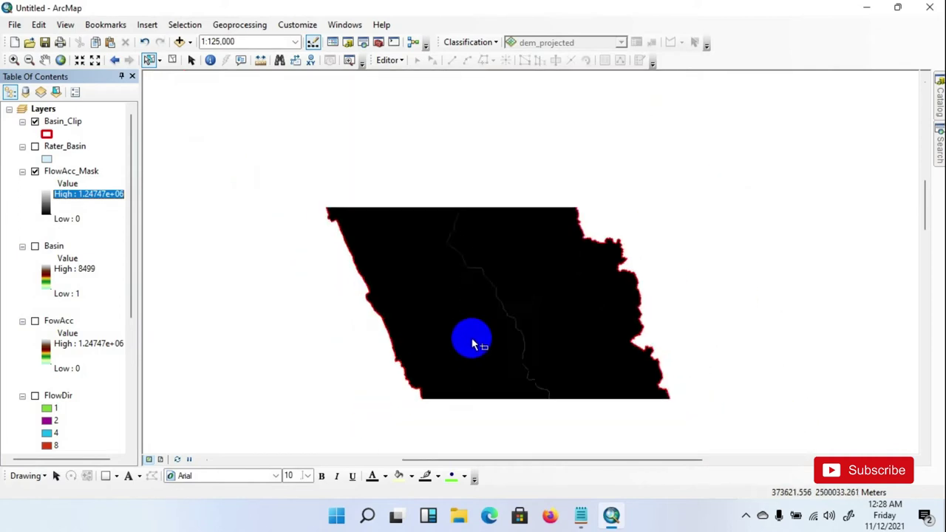
scroll(501, 181, "up", 2)
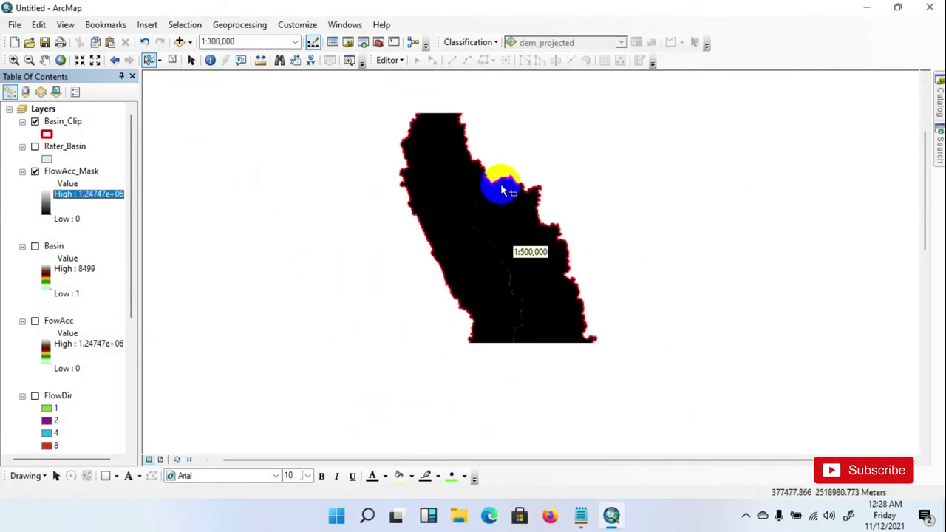
- Change the FlowAcc_Mask symbology to Classified with 2 classes and apply it
right_click(66, 171)
left_click(111, 375)
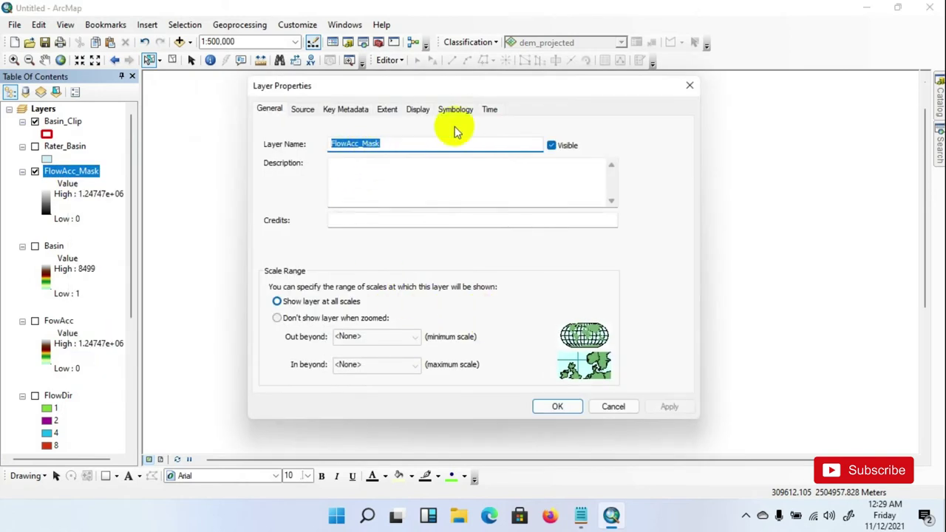
left_click(455, 111)
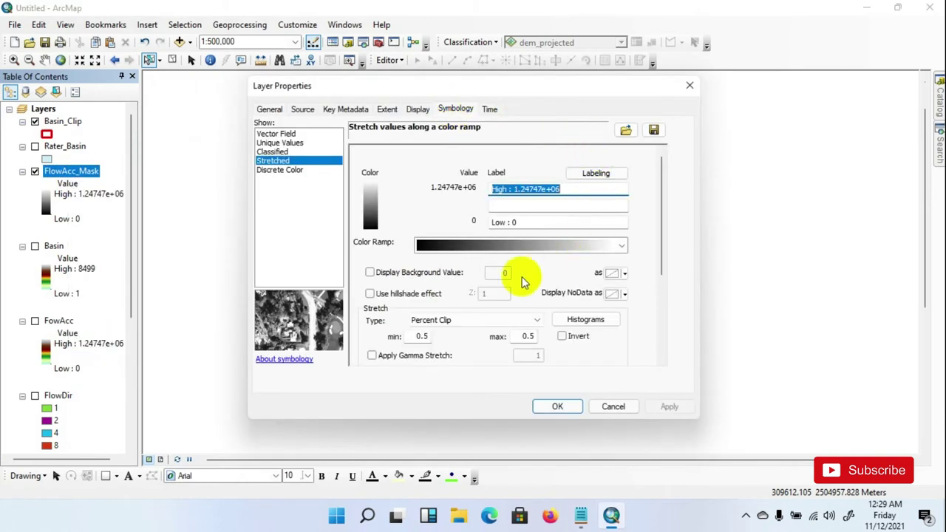
left_click(274, 152)
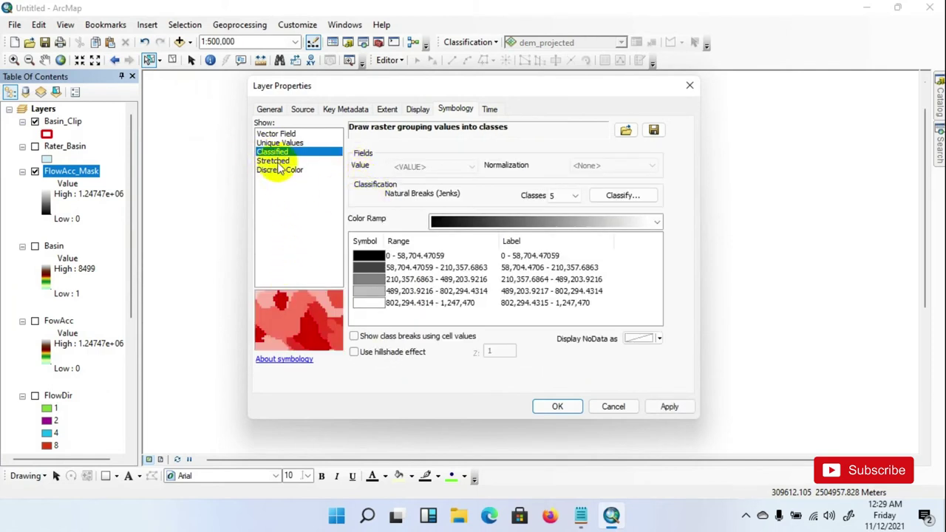
left_click(573, 195)
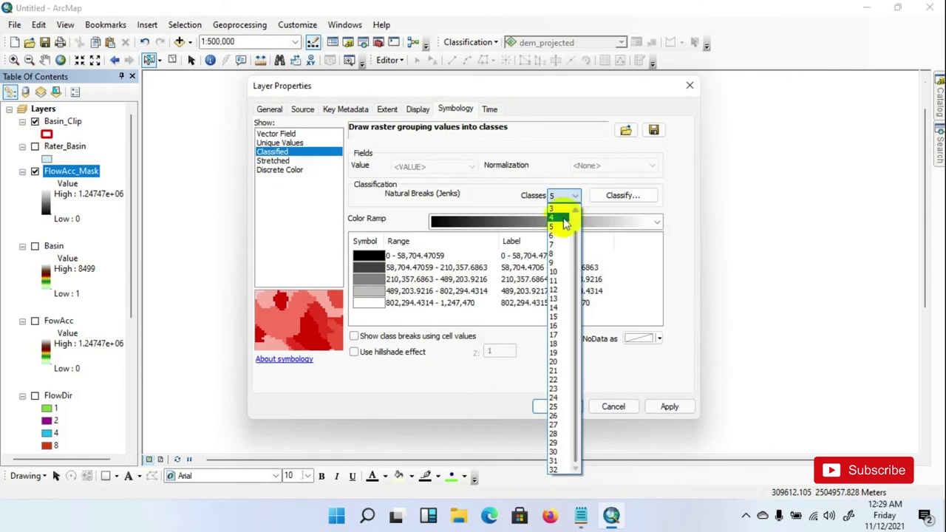
left_click(554, 214)
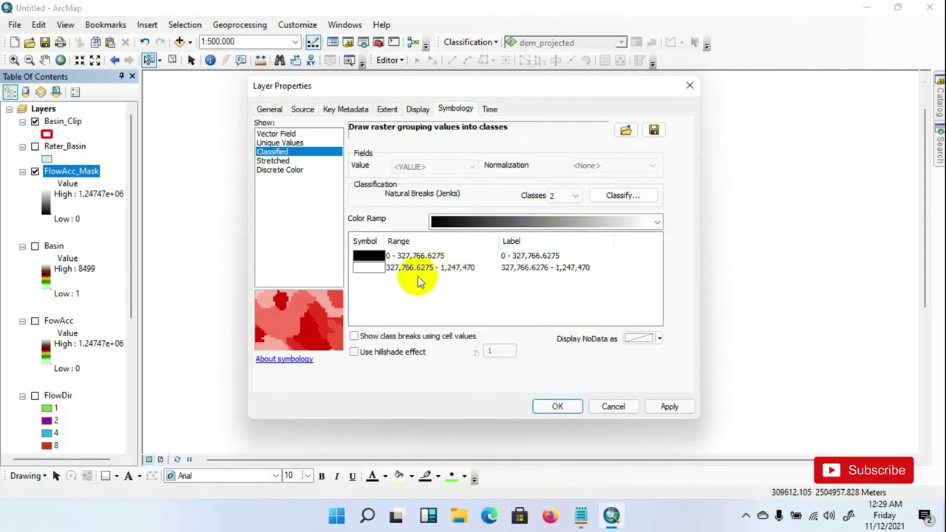
left_click(669, 407)
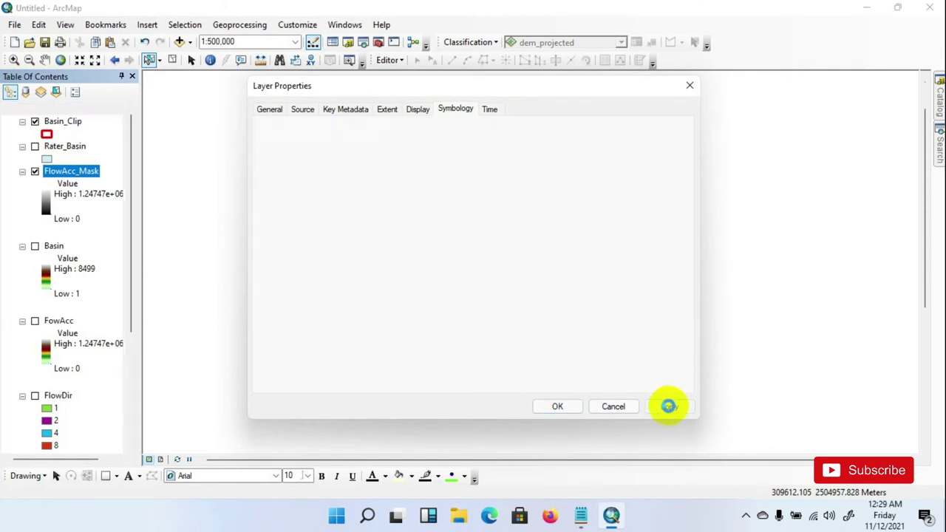
- Set the lower FlowAcc_Mask class to No Color and the upper class to dark blue, and inspect the streams on the map
left_click_drag(409, 92, 563, 99)
left_click(527, 269)
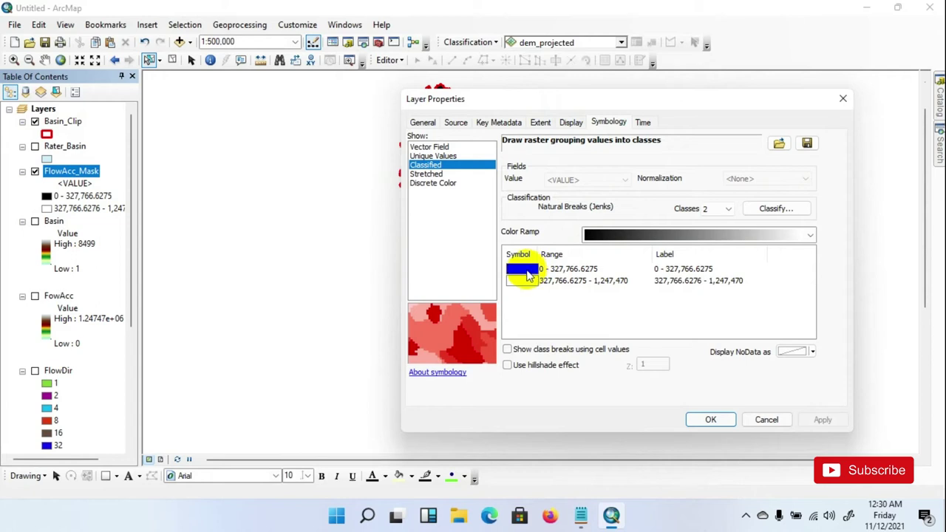
left_click(526, 272)
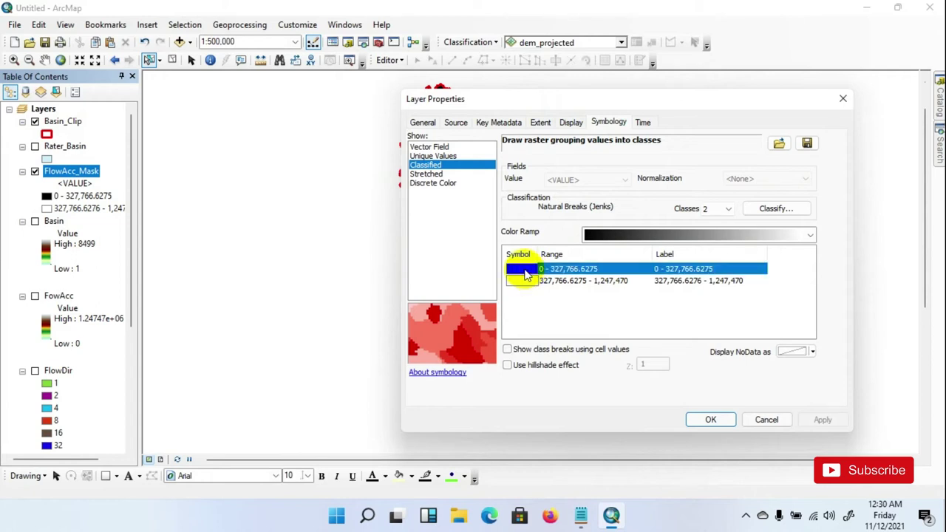
left_click(545, 276)
left_click(525, 282)
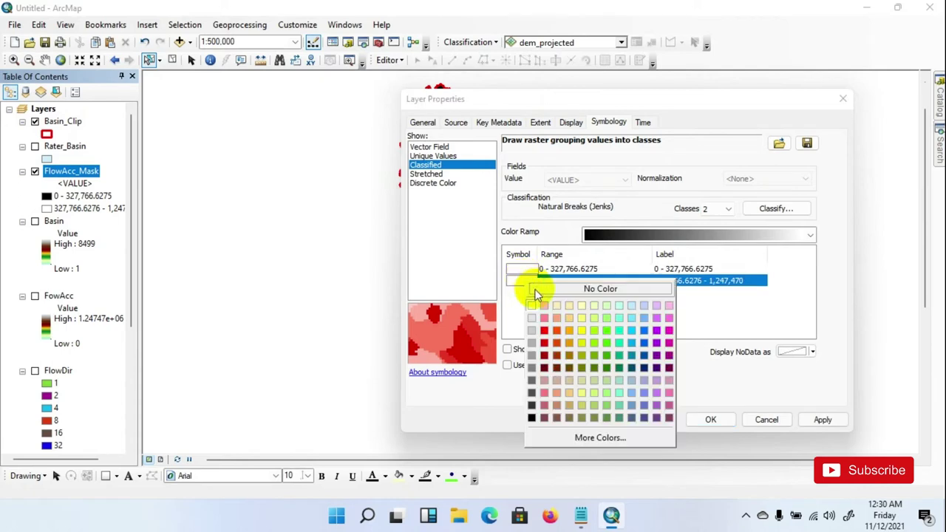
left_click(644, 361)
left_click(833, 427)
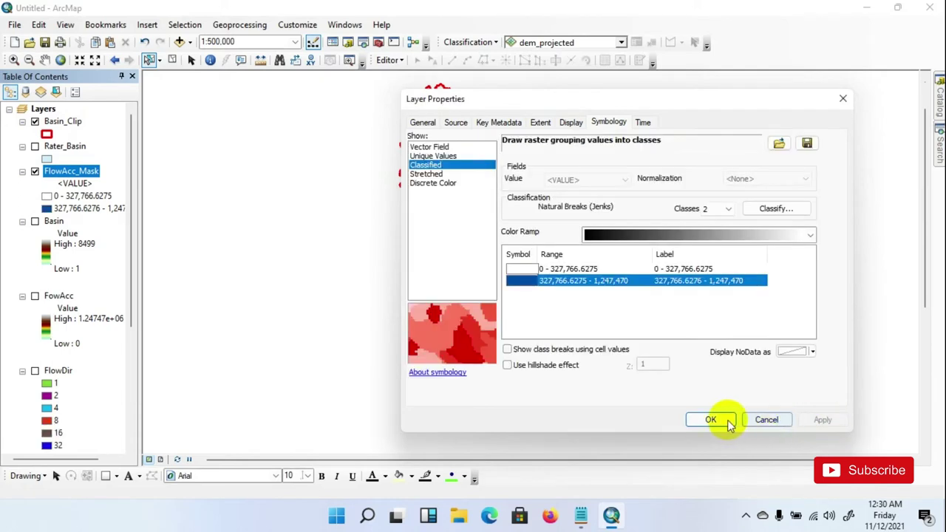
left_click(710, 420)
scroll(493, 247, "up", 3)
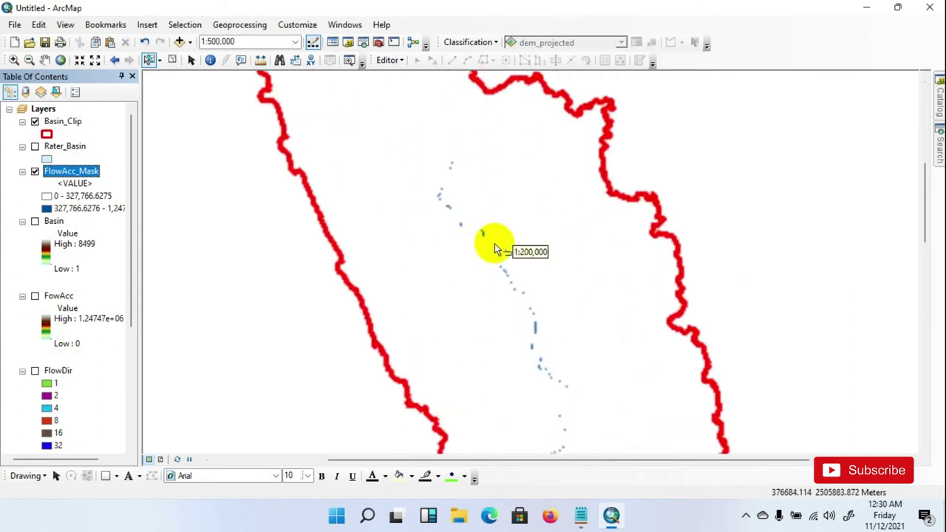
scroll(494, 243, "up", 3)
scroll(521, 246, "down", 3)
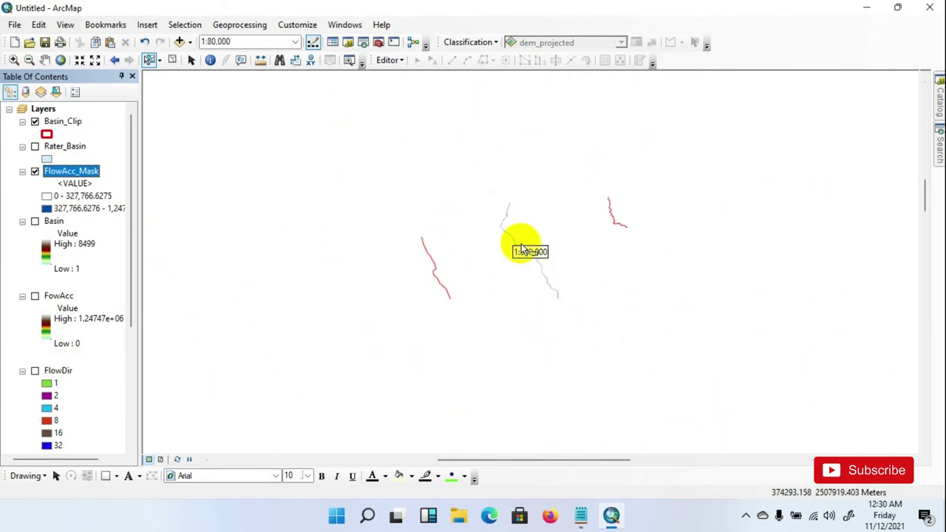
- Reclassify the FlowAcc_Mask symbology manually, setting the first break value to 1500
right_click(77, 171)
left_click(131, 369)
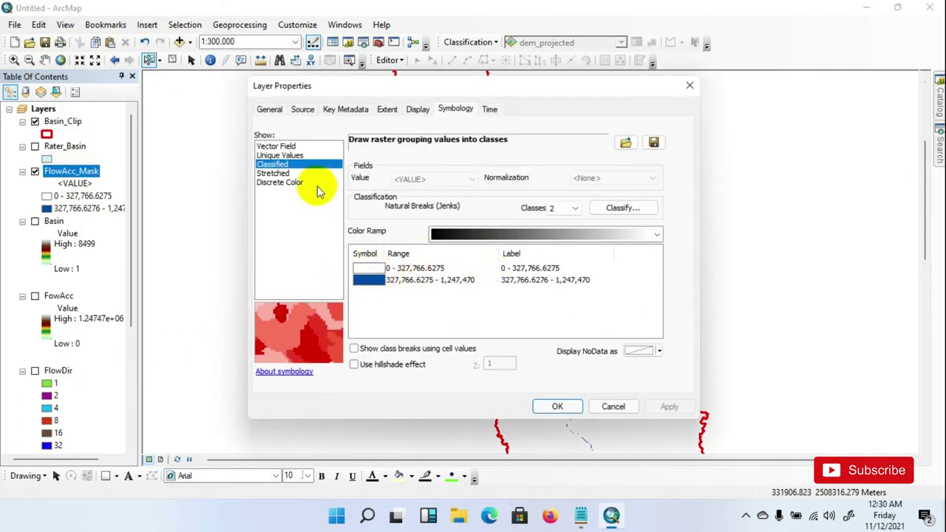
left_click(278, 183)
left_click(275, 175)
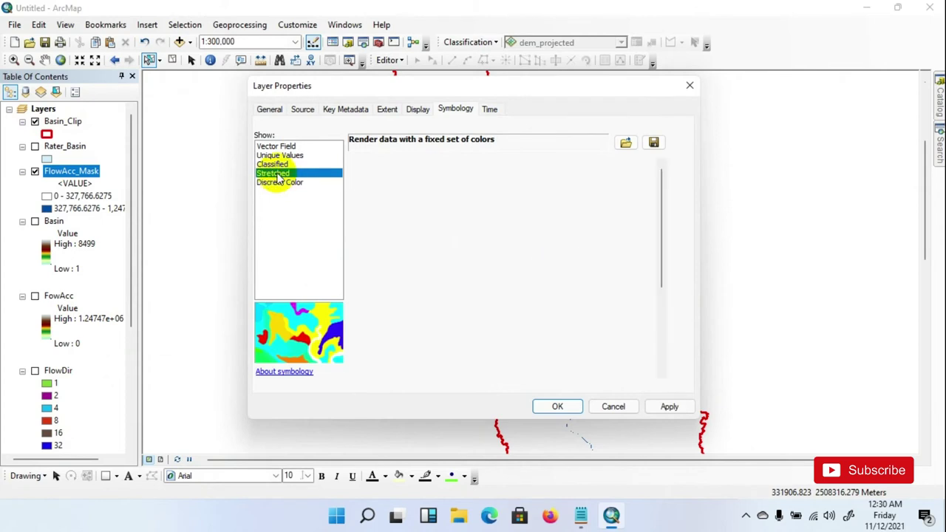
left_click(276, 165)
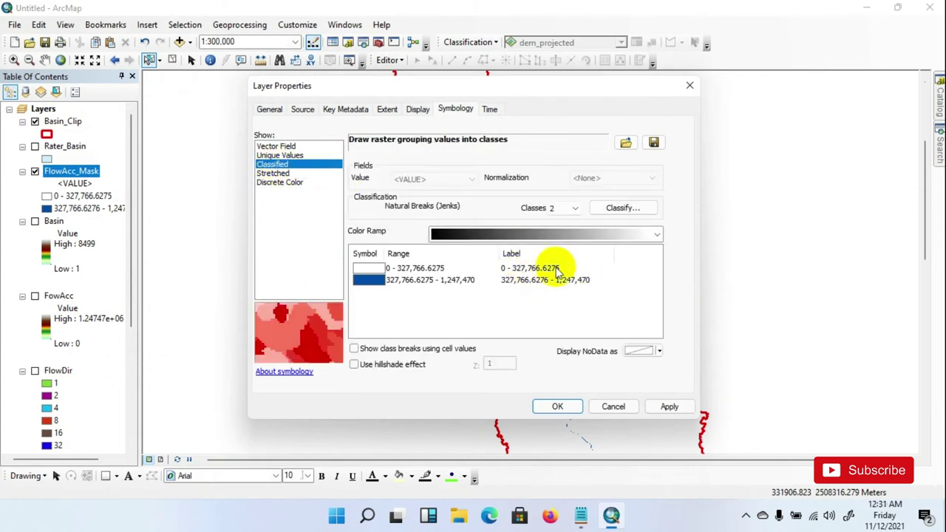
left_click(637, 208)
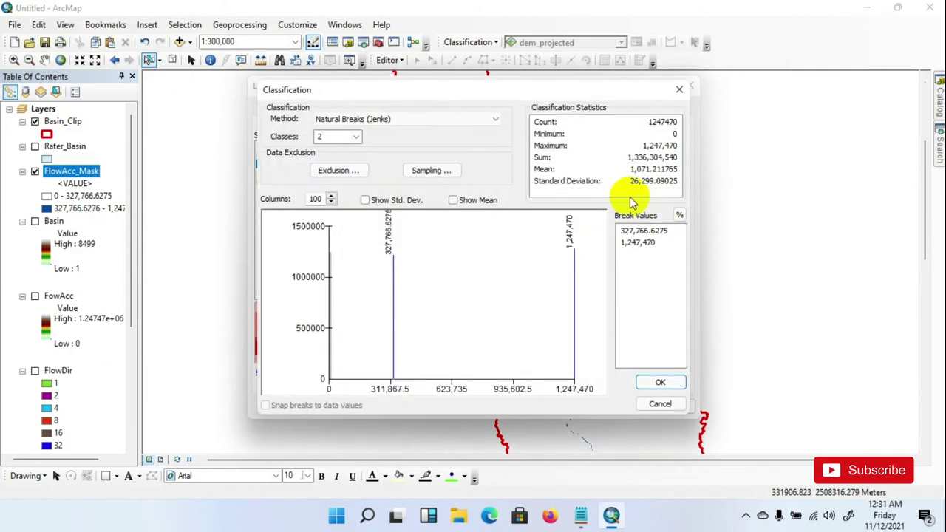
left_click(650, 233)
left_click(651, 233)
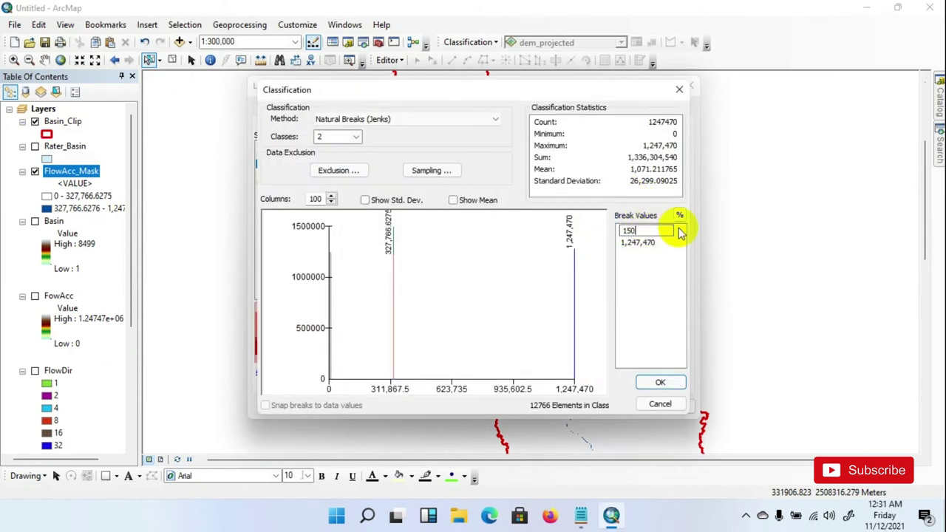
left_click(634, 243)
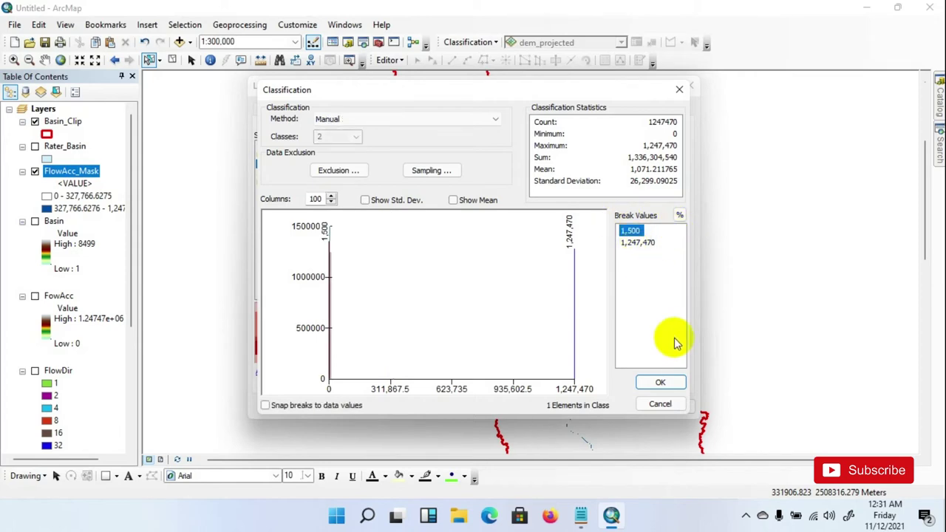
left_click(660, 385)
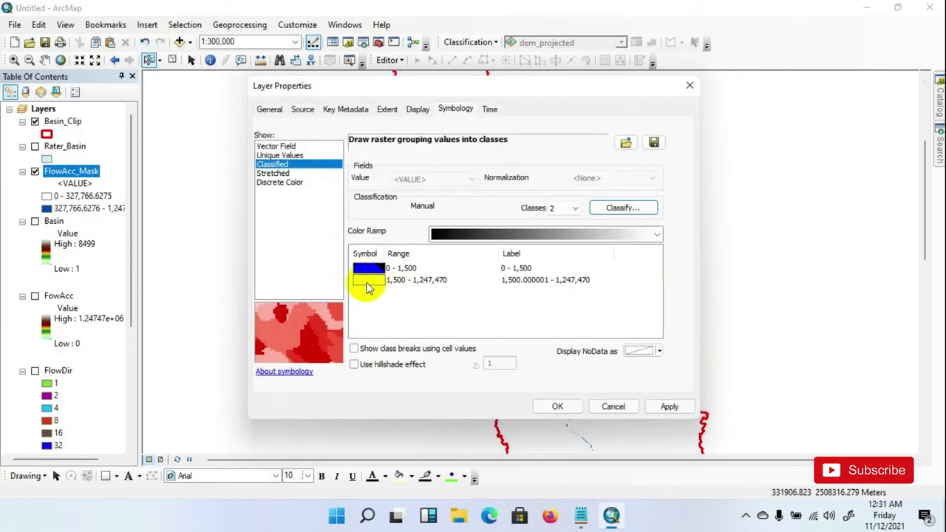
- Colour the FlowAcc_Mask class above 1,500 dark blue and the 0–1,500 class white, apply it, and inspect the streams
left_click(368, 285)
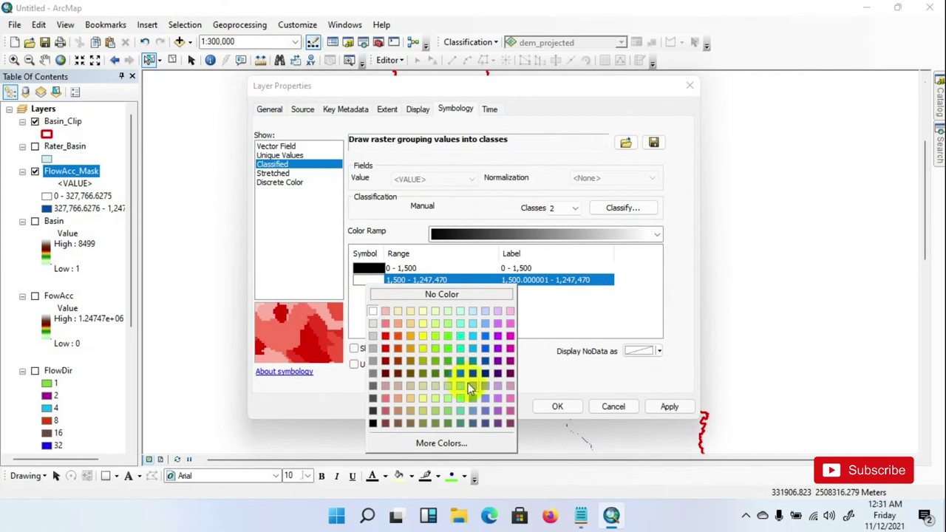
left_click(485, 365)
left_click(368, 267)
left_click(374, 299)
left_click(669, 407)
left_click(557, 407)
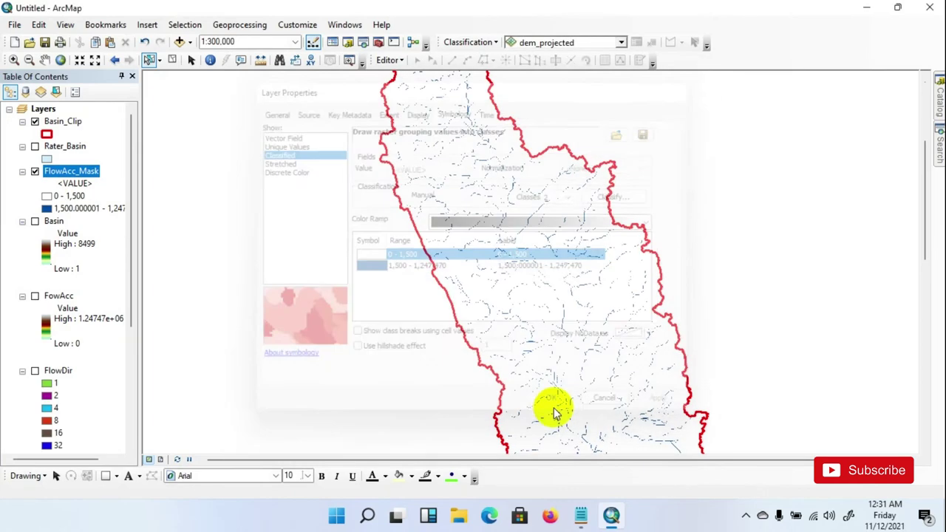
scroll(481, 237, "up", 2)
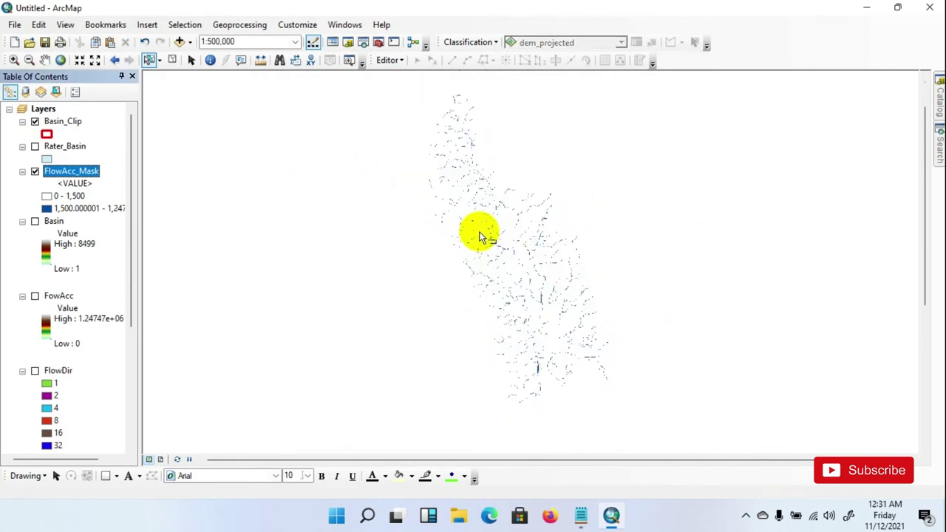
scroll(481, 236, "down", 3)
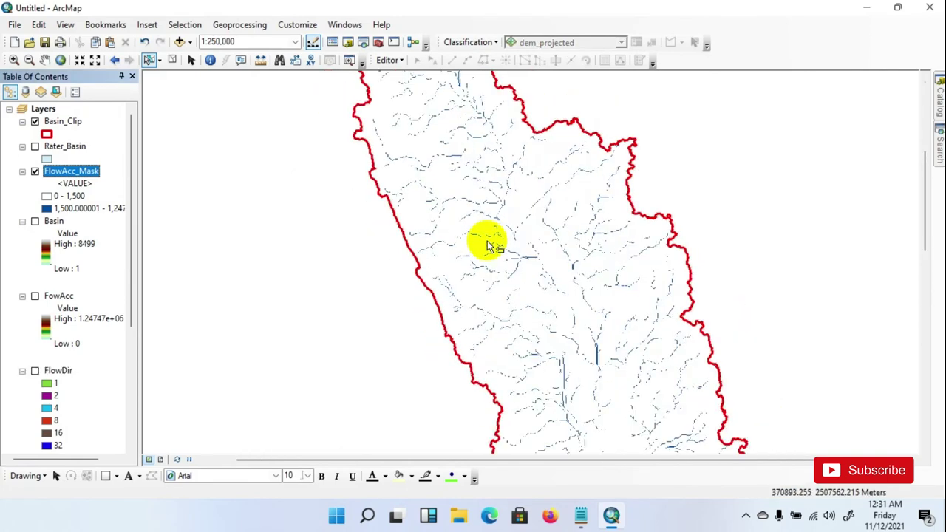
- Open the Raster Calculator tool from the Map Algebra toolset of Spatial Analyst Tools
left_click(939, 98)
scroll(835, 288, "down", 10)
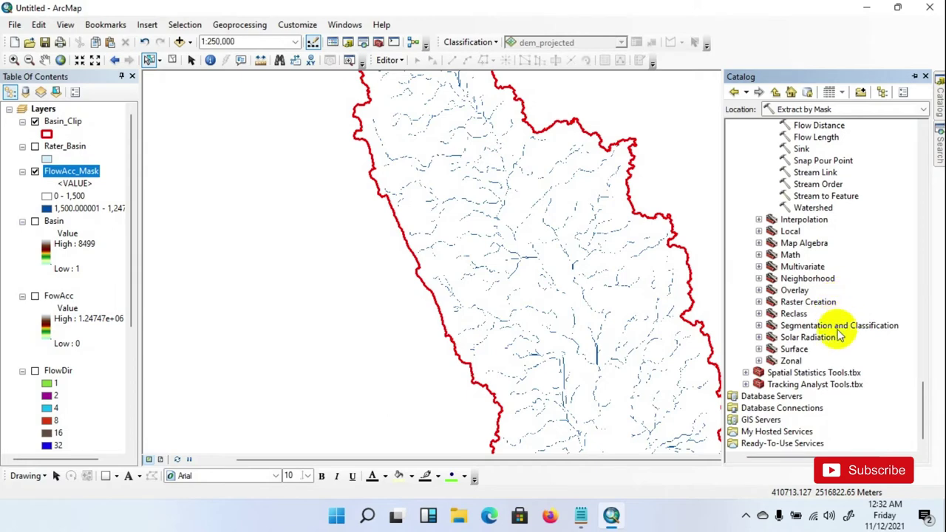
scroll(800, 300, "up", 4)
scroll(805, 286, "down", 4)
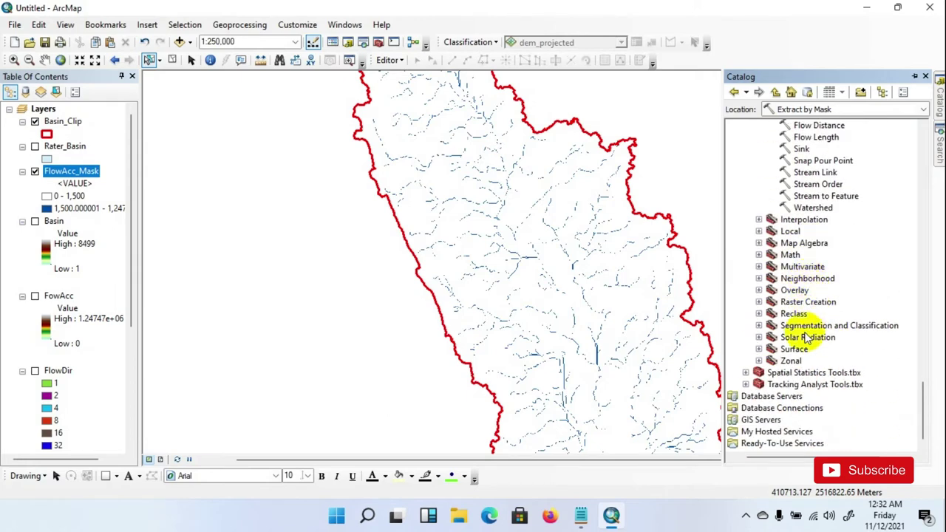
scroll(806, 332, "up", 6)
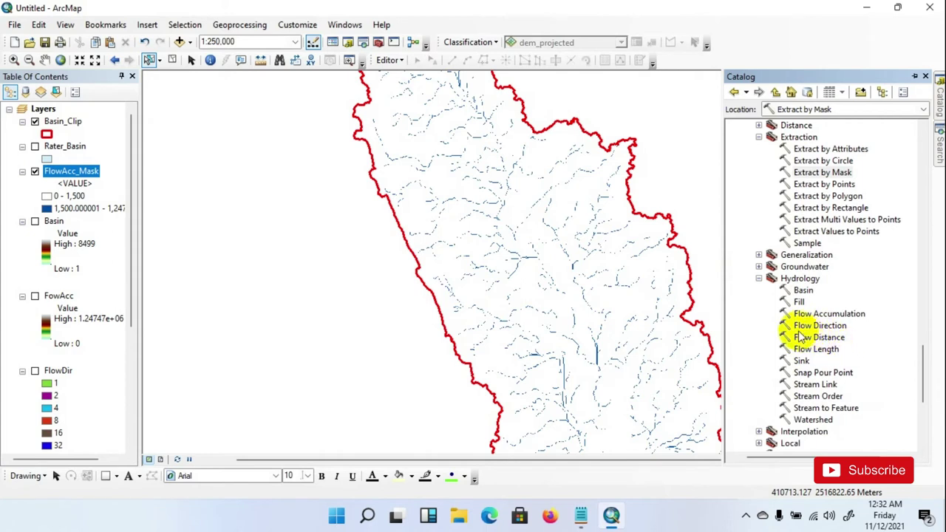
scroll(805, 337, "up", 2)
scroll(789, 272, "up", 3)
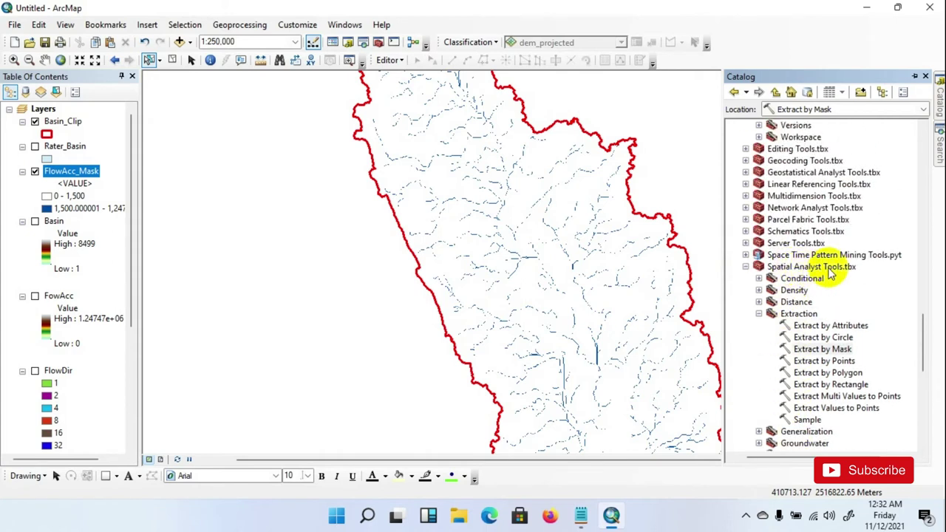
scroll(844, 370, "down", 4)
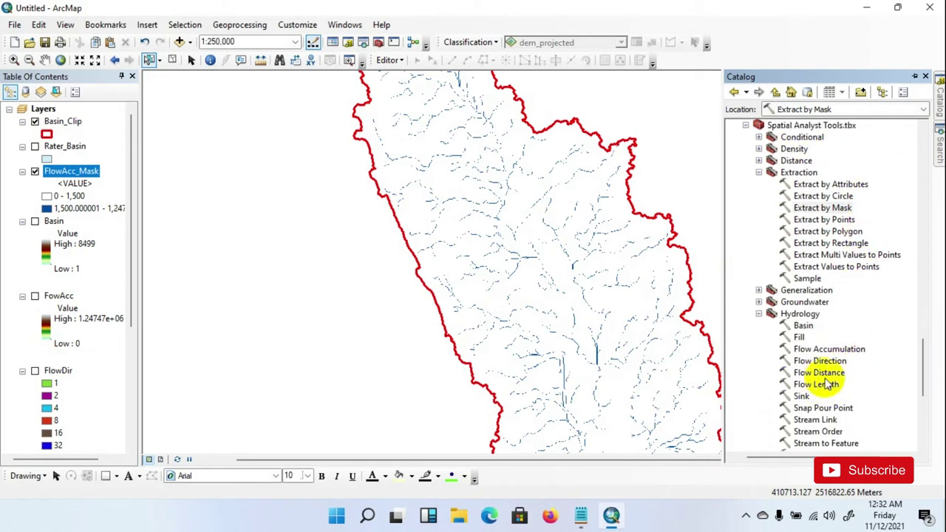
scroll(835, 383, "down", 2)
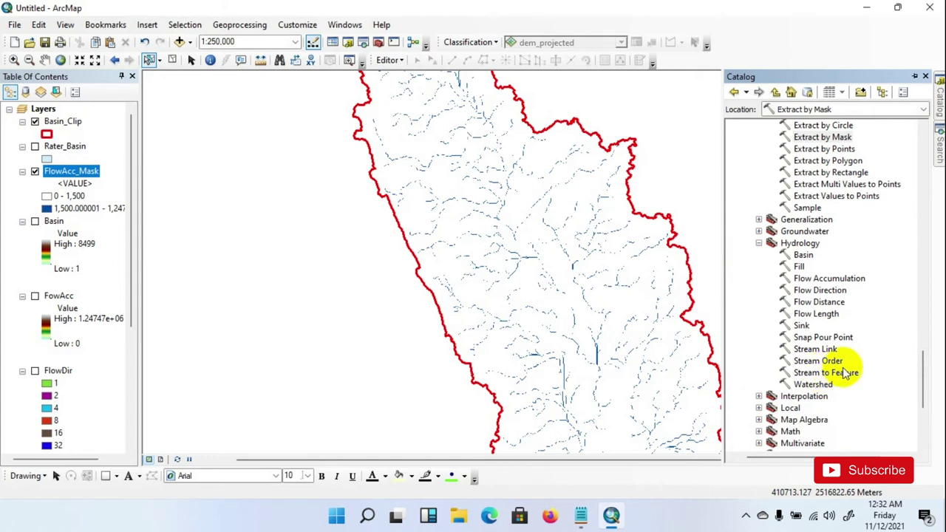
scroll(841, 373, "down", 1)
left_click(759, 385)
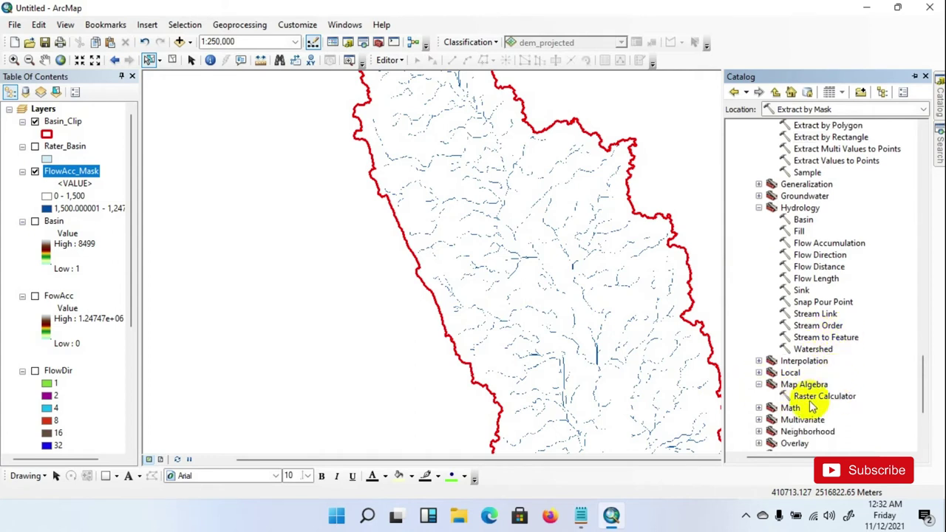
double_click(819, 397)
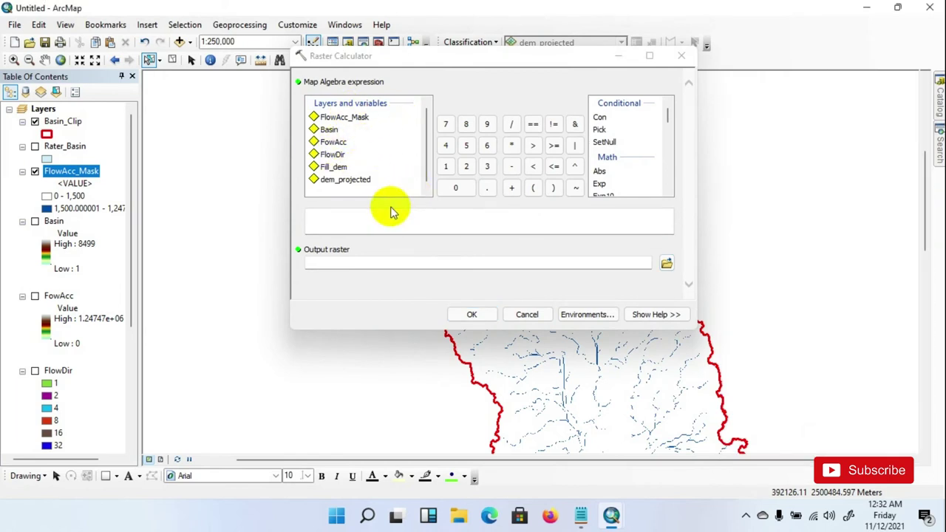
- Calculate the raster expression "FlowAcc_Mask" > 1500 and save the output raster as Raster_Calc
double_click(337, 118)
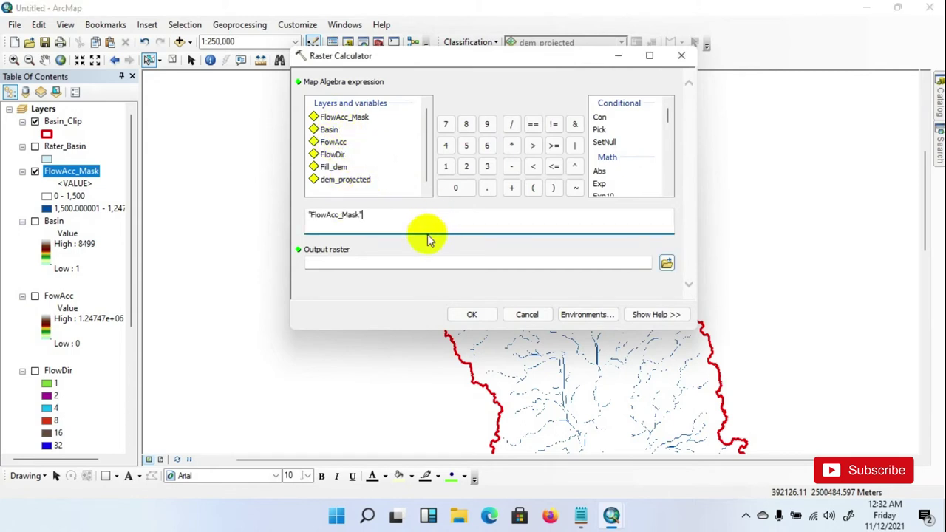
left_click(532, 146)
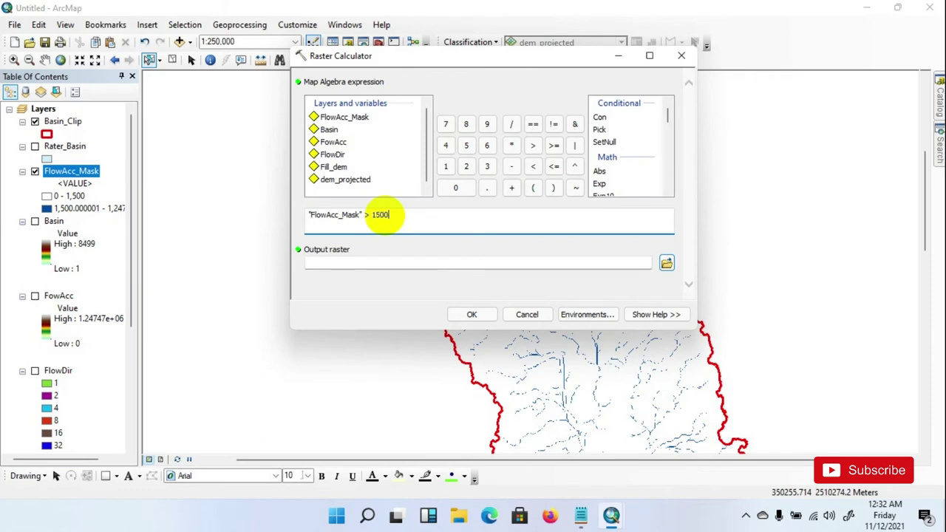
left_click(666, 263)
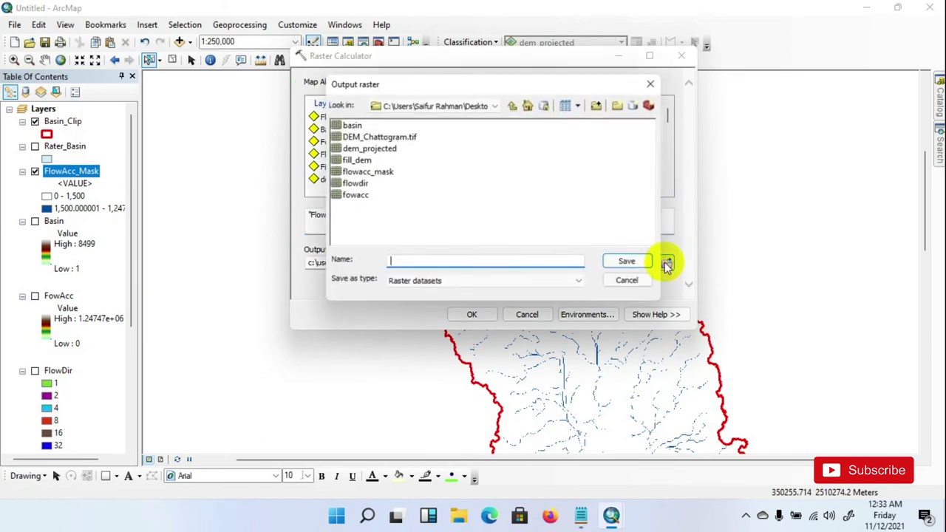
left_click_drag(370, 83, 270, 129)
left_click(316, 307)
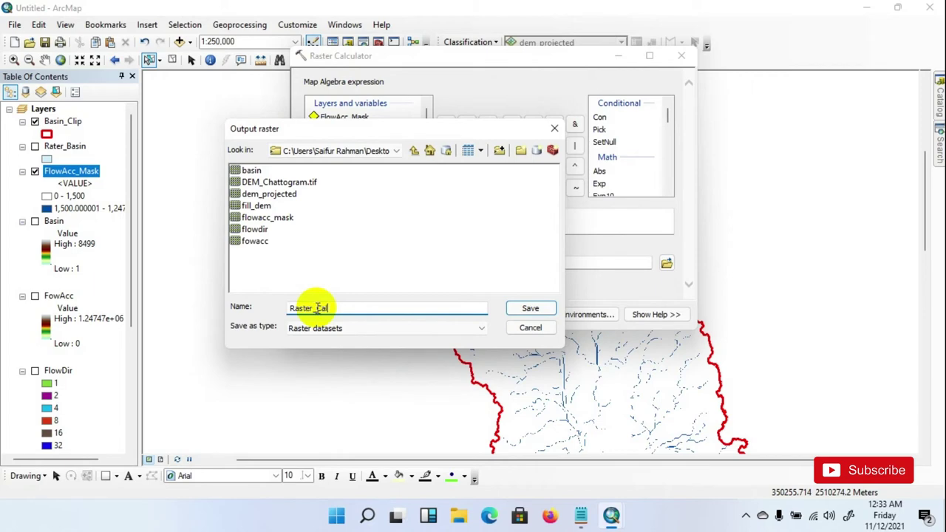
type("Raster_Calc")
left_click(531, 308)
left_click(479, 315)
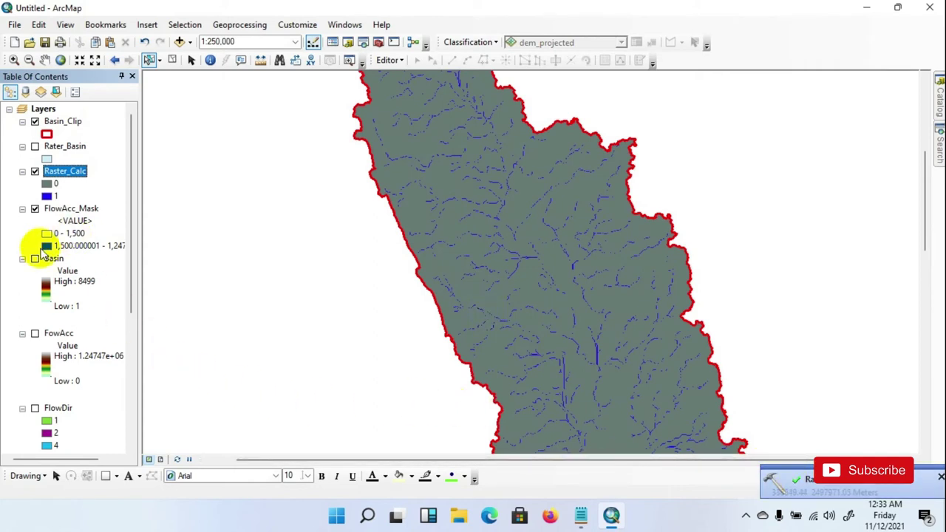
- Set value 0 of the Raster_Calc symbology to No Color, apply it, and hide the FlowAcc_Mask layer
right_click(60, 181)
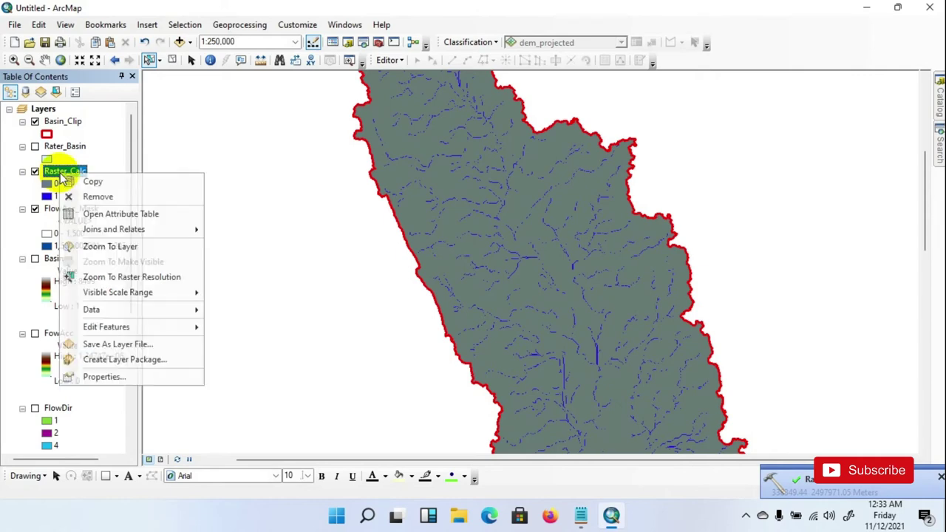
left_click(96, 378)
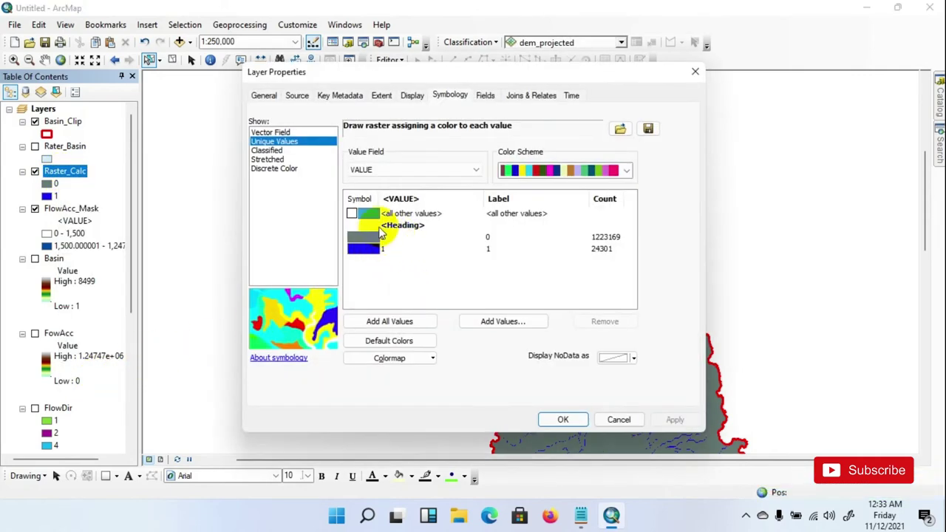
left_click(375, 236)
left_click(375, 237)
left_click(385, 248)
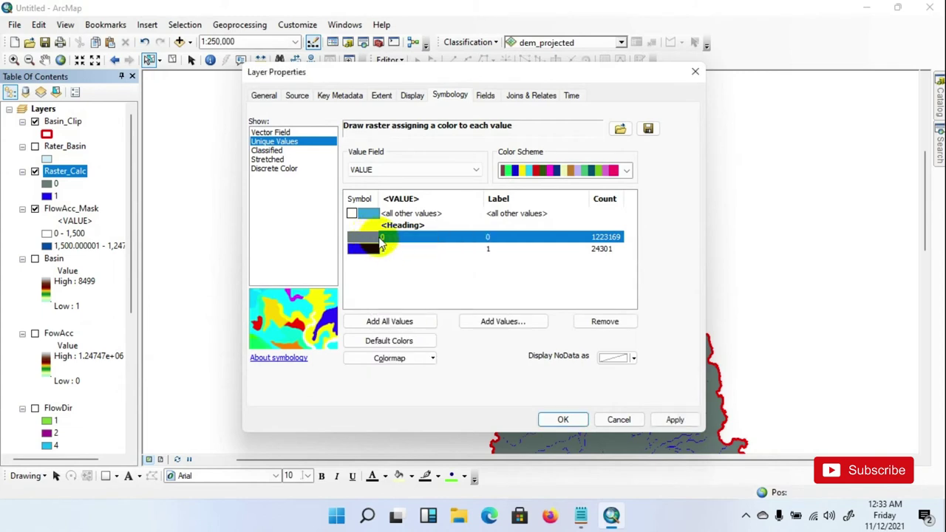
left_click(378, 238)
left_click(419, 248)
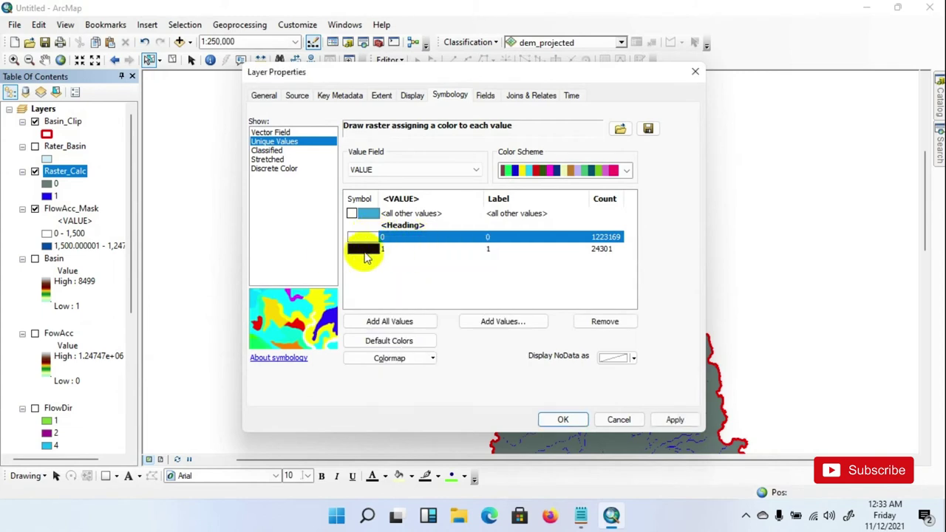
left_click(363, 249)
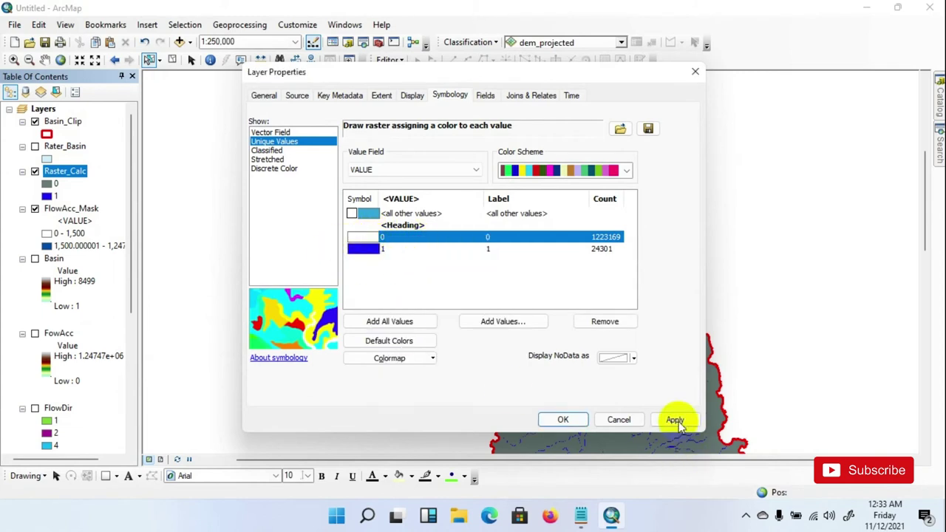
left_click(674, 419)
left_click(562, 419)
left_click(35, 208)
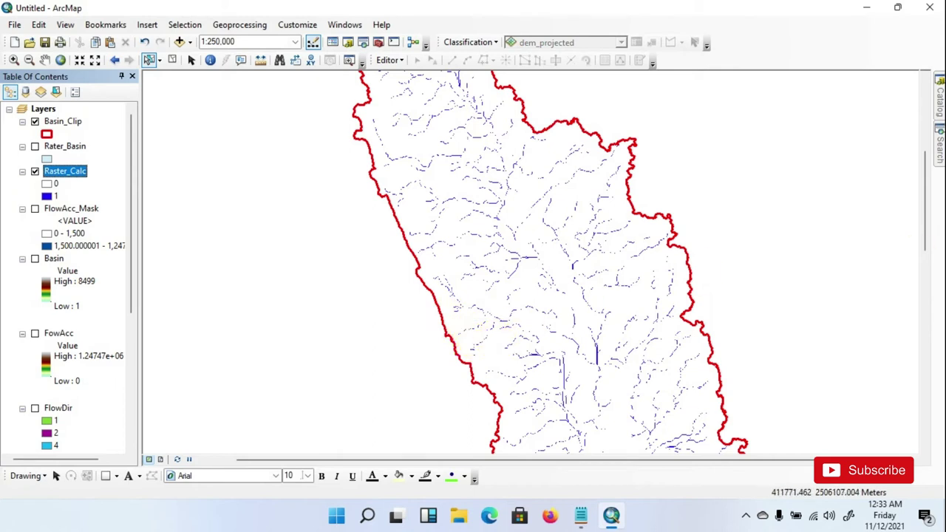
- Open the Stream Order tool from the Hydrology toolset of Spatial Analyst Tools
left_click(939, 104)
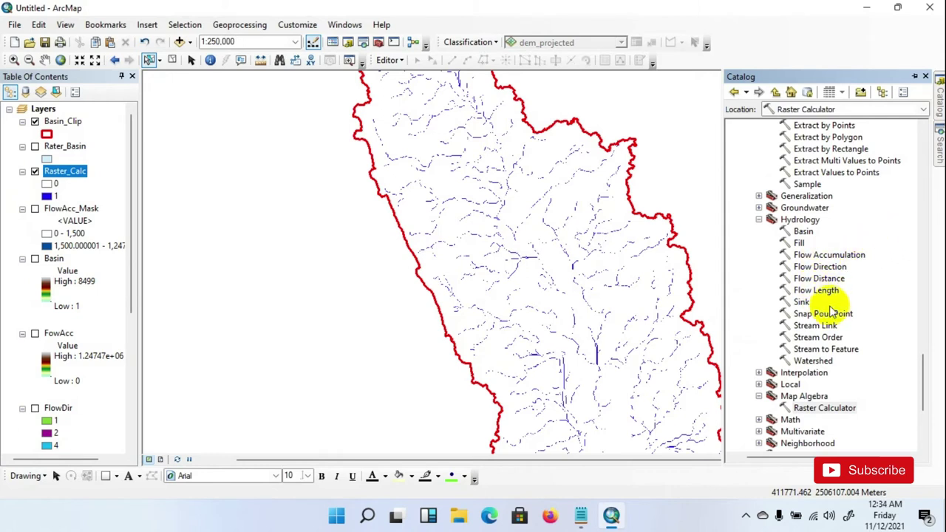
scroll(829, 314, "down", 1)
scroll(829, 316, "down", 1)
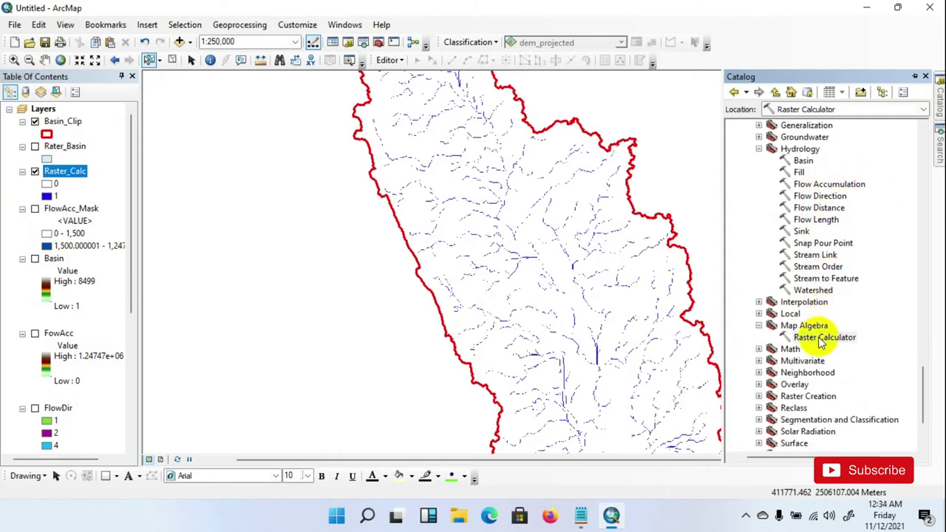
scroll(813, 331, "down", 3)
scroll(820, 333, "up", 2)
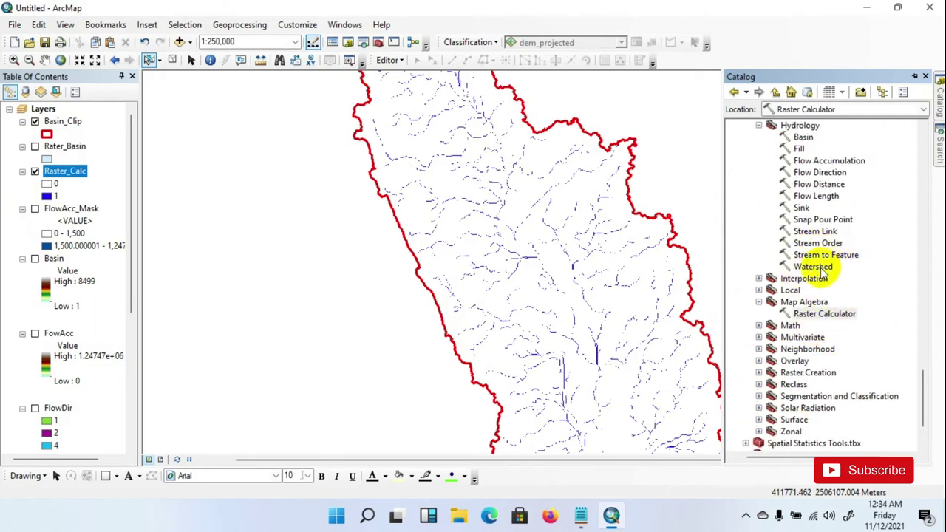
left_click(815, 244)
double_click(815, 244)
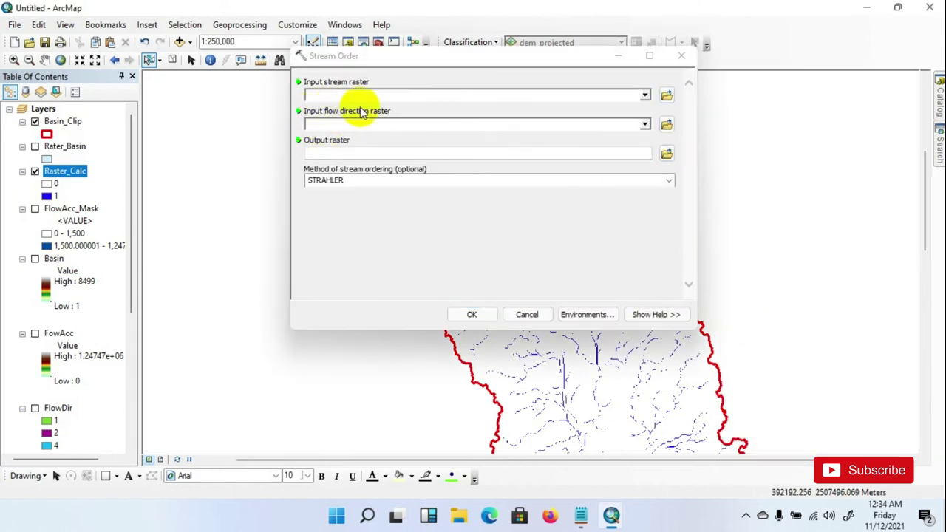
- Use Raster_Calc as the input stream raster and FlowDir as the input flow direction raster for Stream Order
left_click(644, 95)
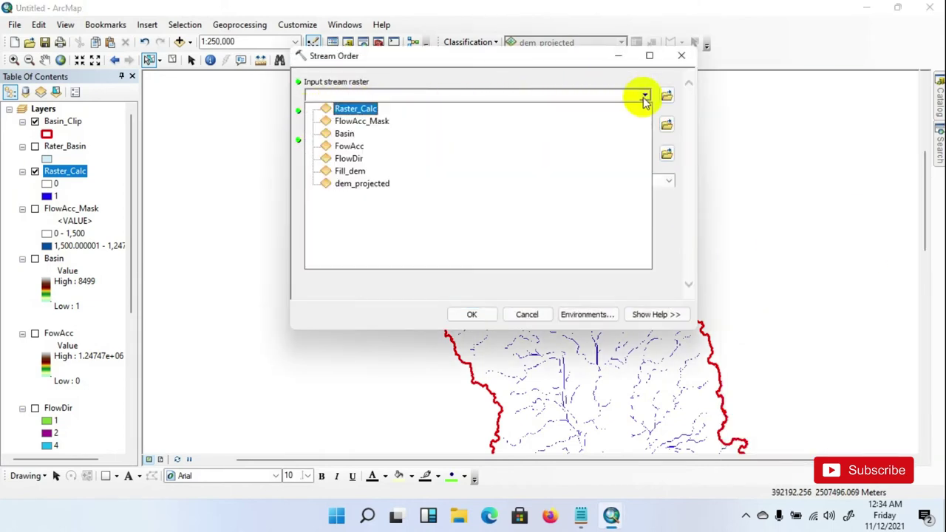
left_click(348, 110)
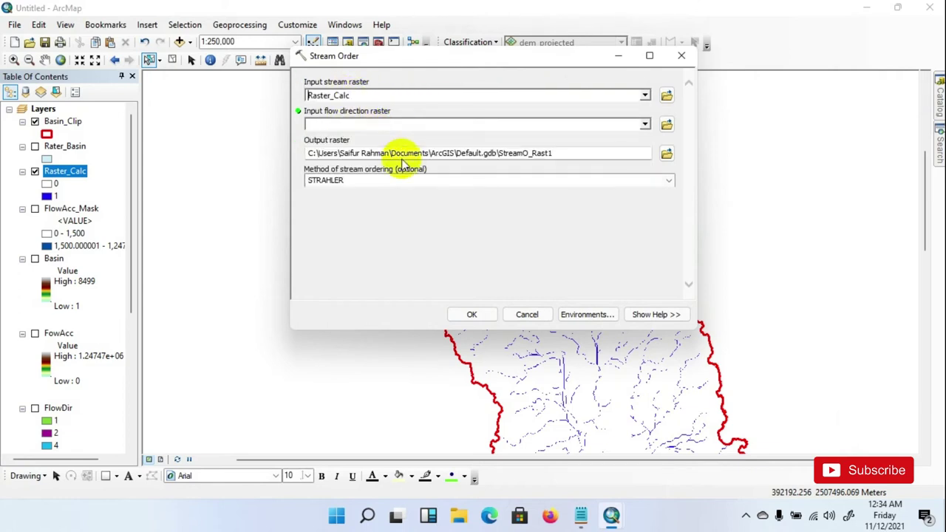
left_click(645, 124)
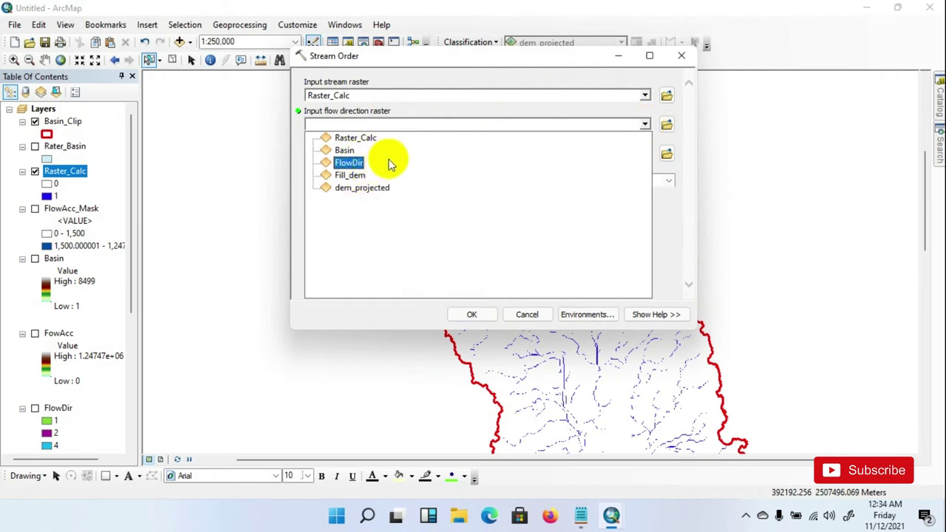
left_click(350, 162)
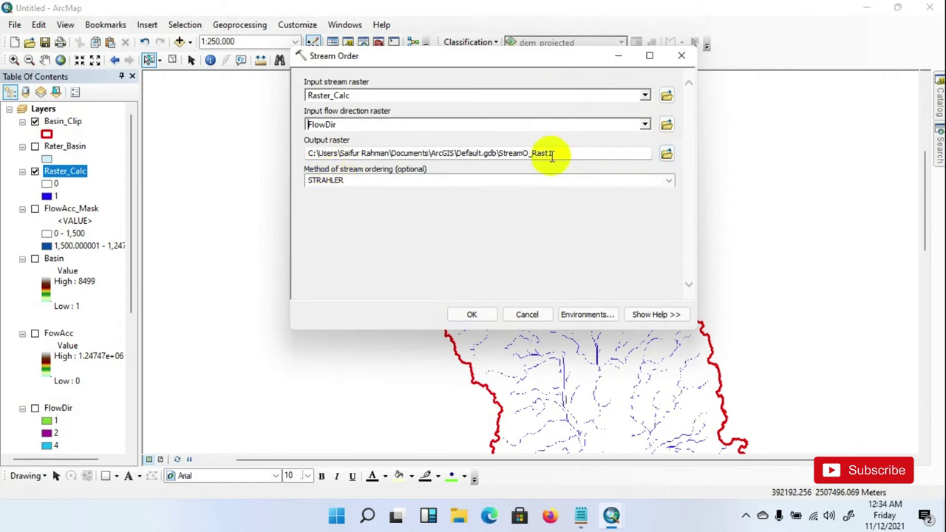
- Name the output raster Stream_Order in the Stream Order folder and keep STRAHLER as the stream ordering method
left_click(665, 153)
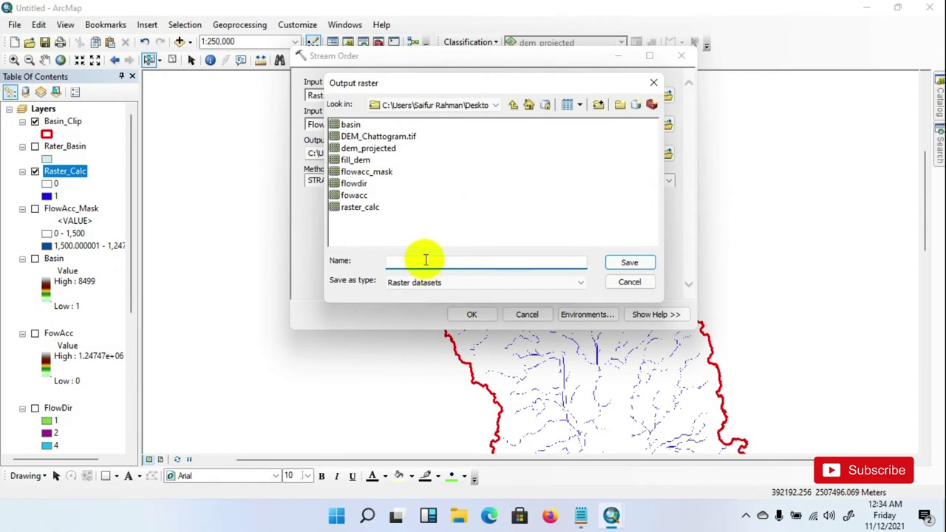
type("Stream_Order")
left_click(629, 263)
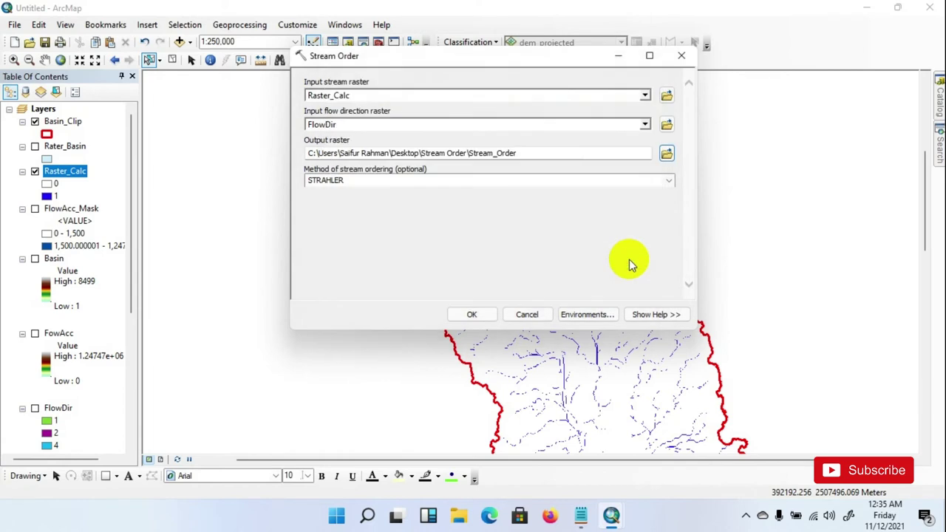
left_click(668, 182)
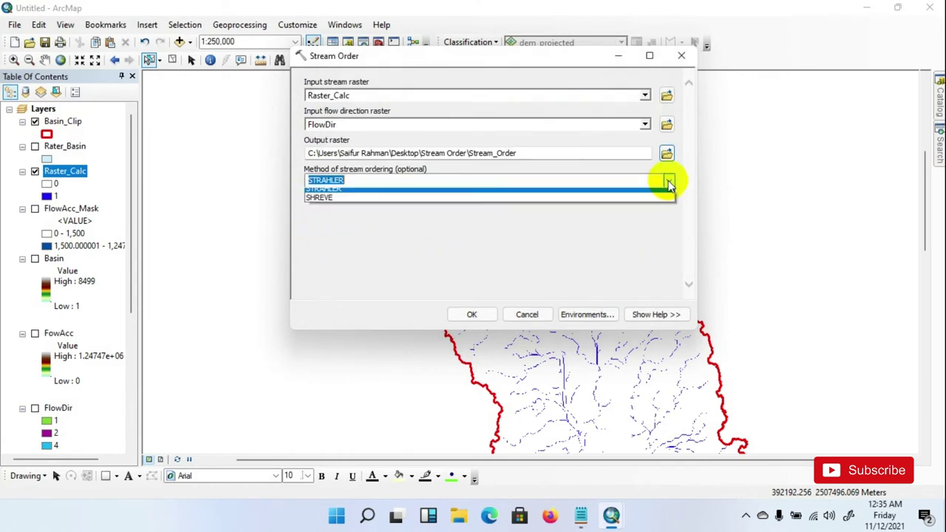
left_click(473, 55)
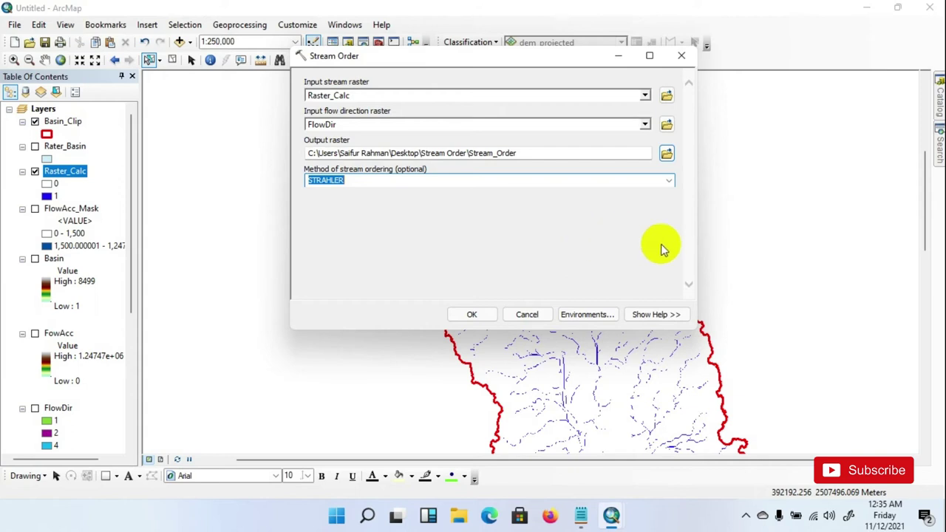
- Check the available stream ordering methods, keep STRAHLER, and run the Stream Order tool
left_click(668, 181)
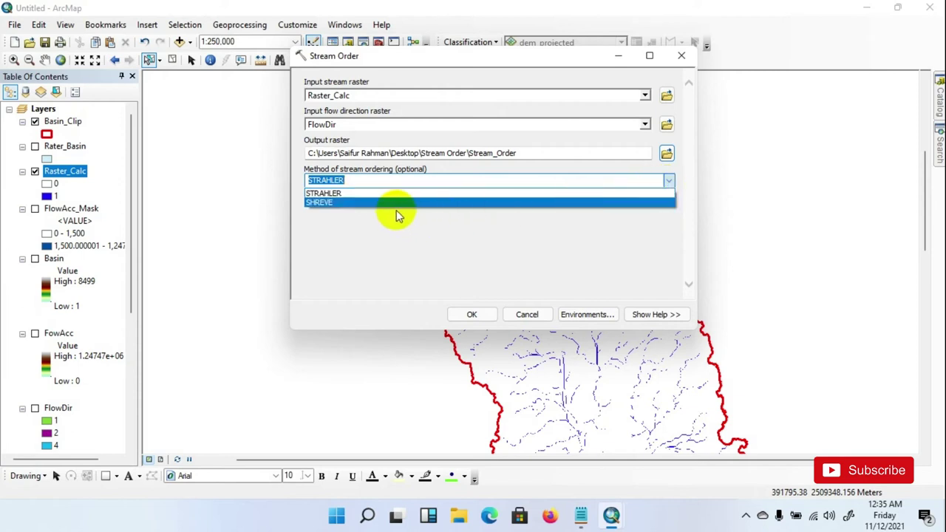
left_click(637, 263)
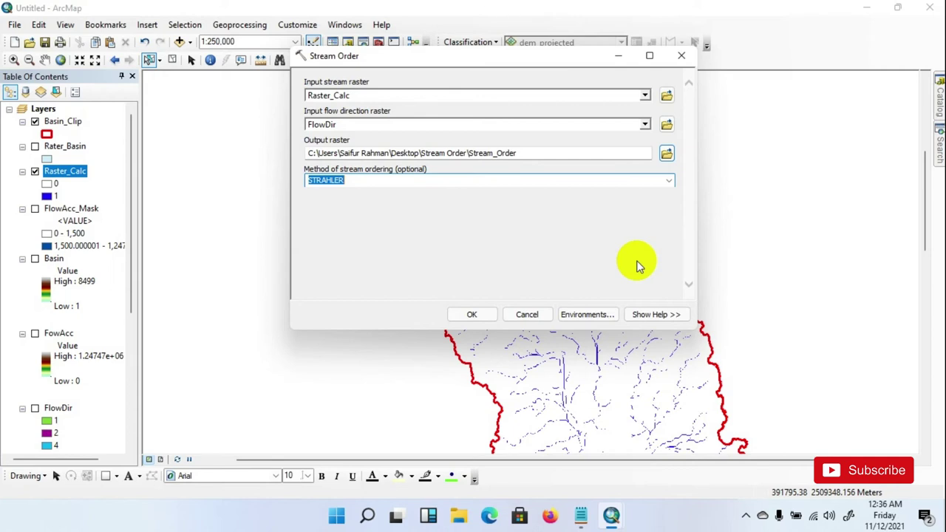
left_click(500, 267)
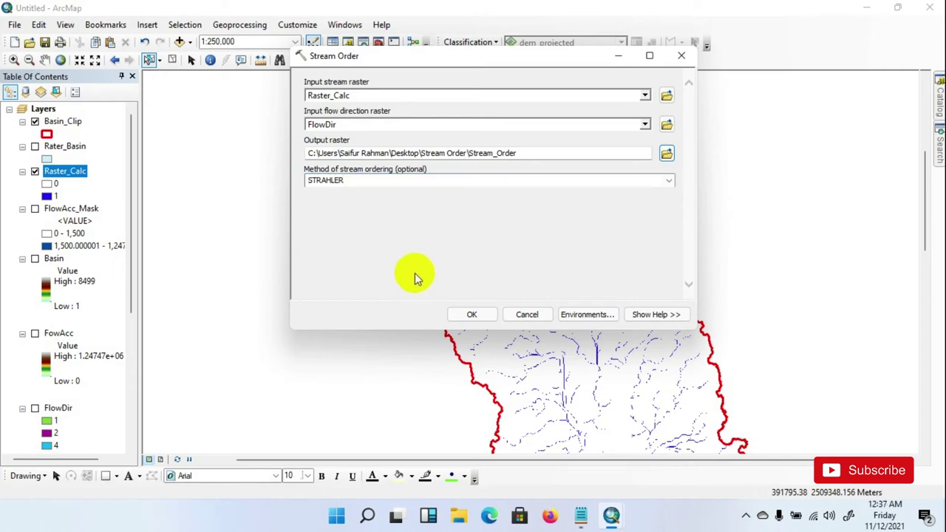
left_click(472, 314)
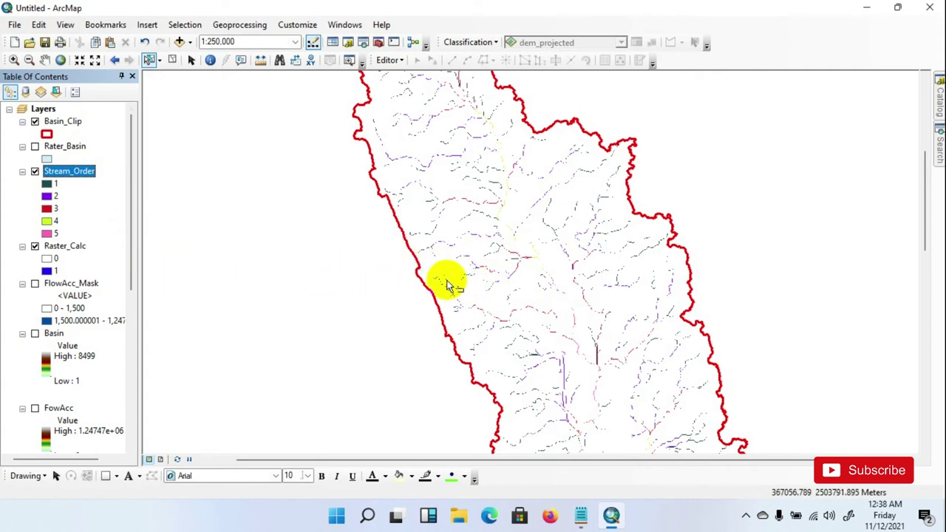
- Open the Stream to Feature tool from the Hydrology toolset, with Stream_Order as input stream raster and FlowDir as input flow direction raster
mouse_move(938, 147)
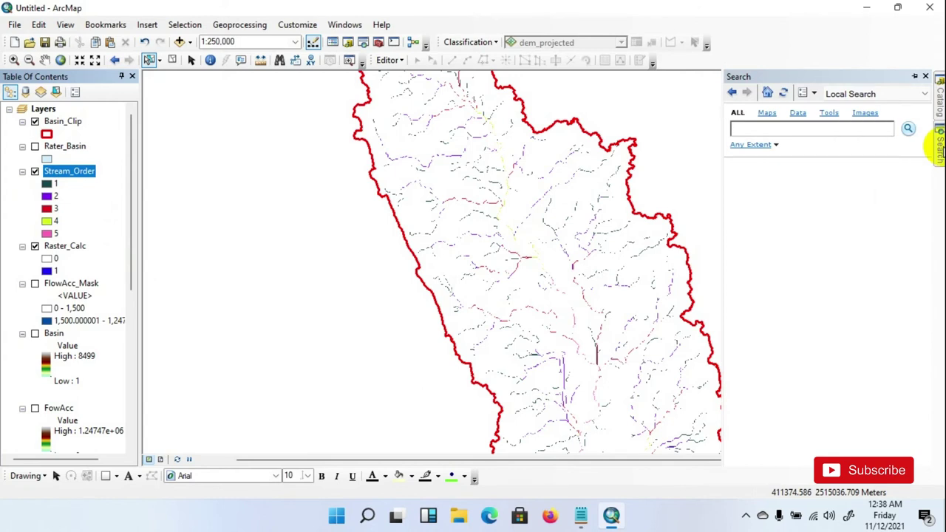
left_click(940, 146)
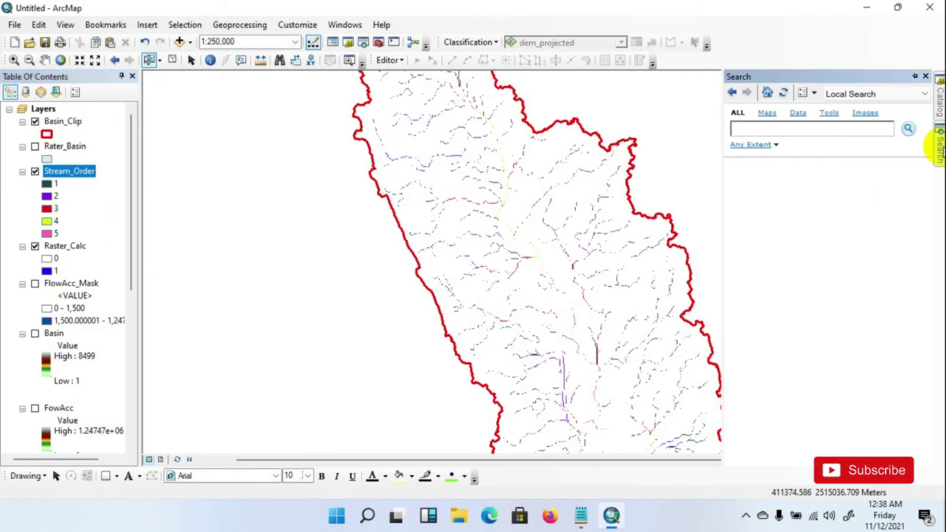
mouse_move(940, 100)
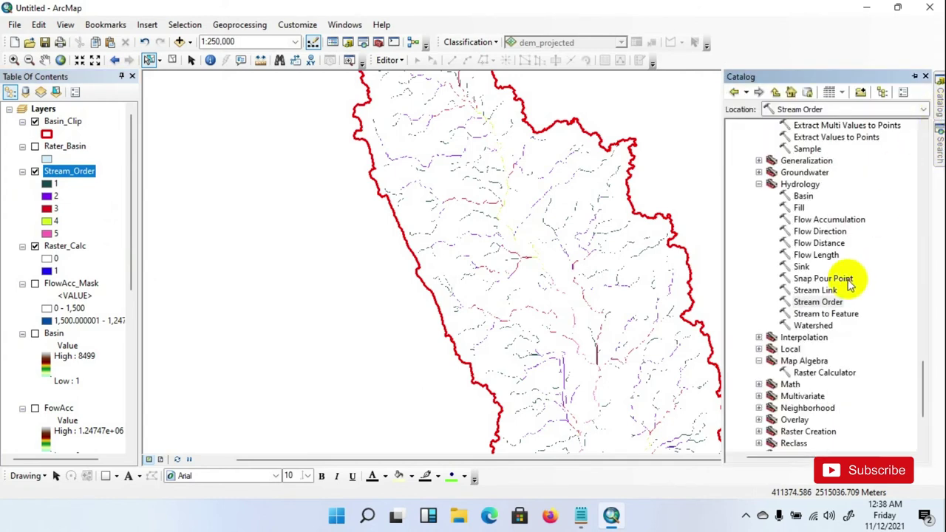
left_click(836, 316)
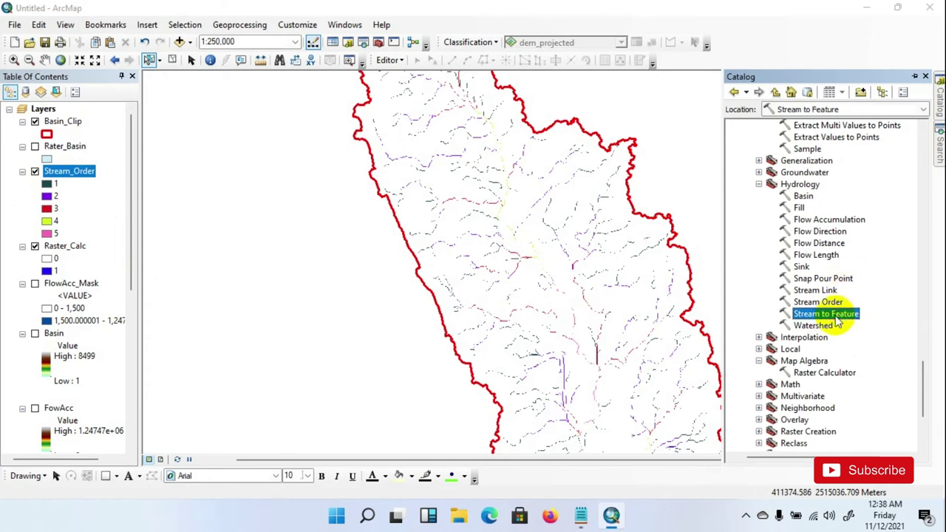
double_click(836, 316)
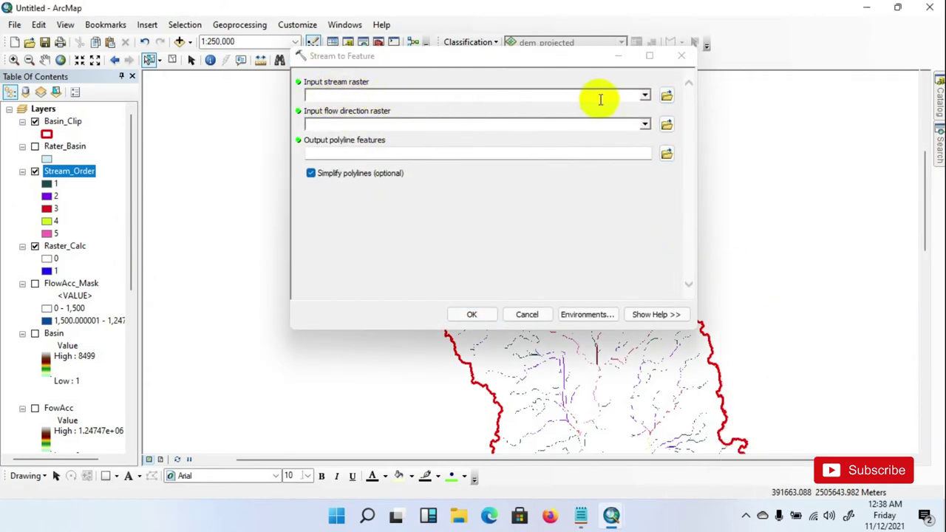
left_click(644, 95)
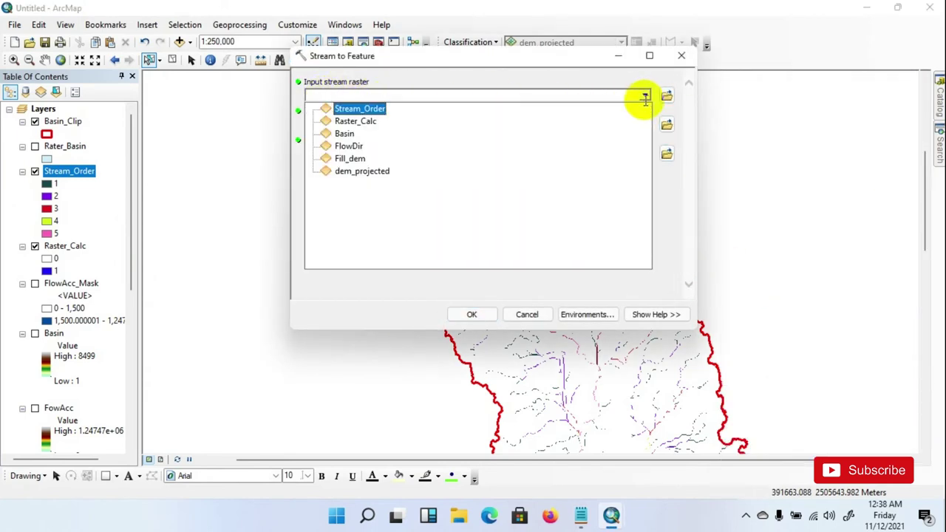
left_click(358, 111)
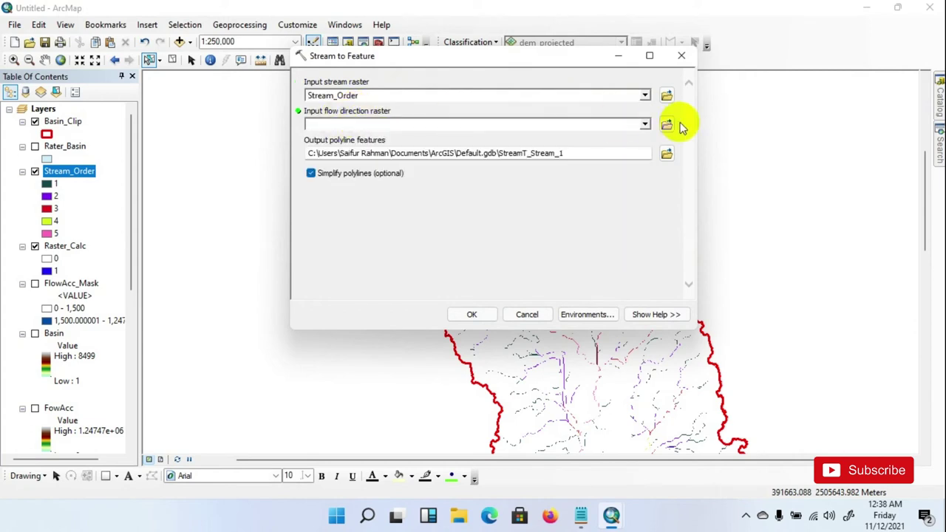
left_click(645, 124)
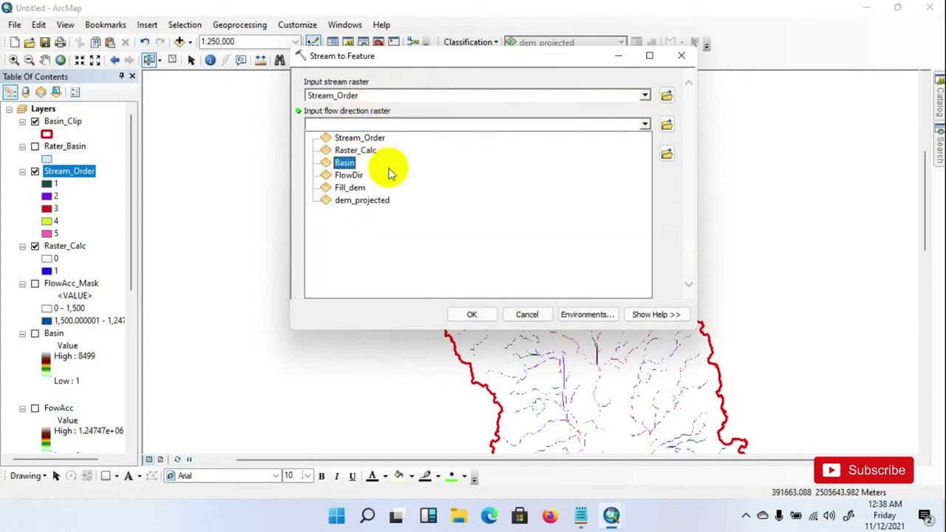
left_click(354, 176)
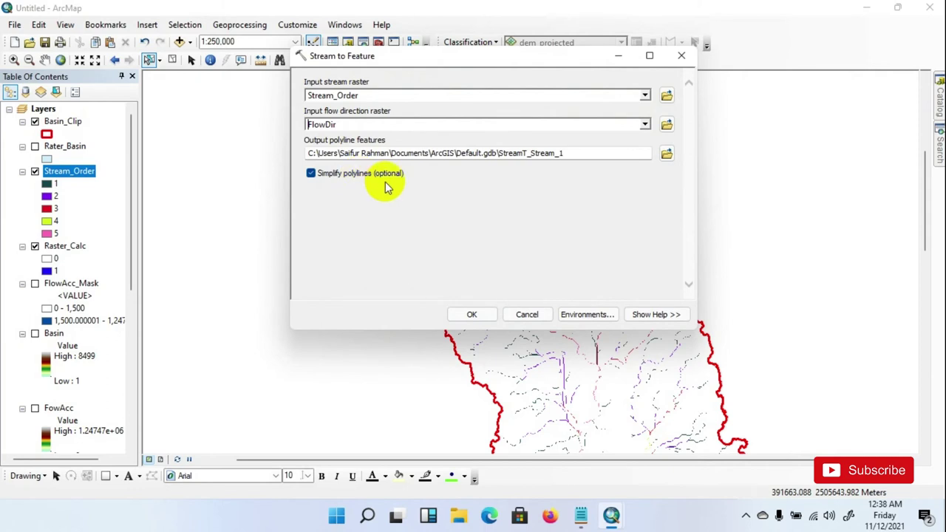
- Name the output polyline features Stream_Network in the Stream Order folder and run Stream to Feature with simplified polylines
left_click(667, 153)
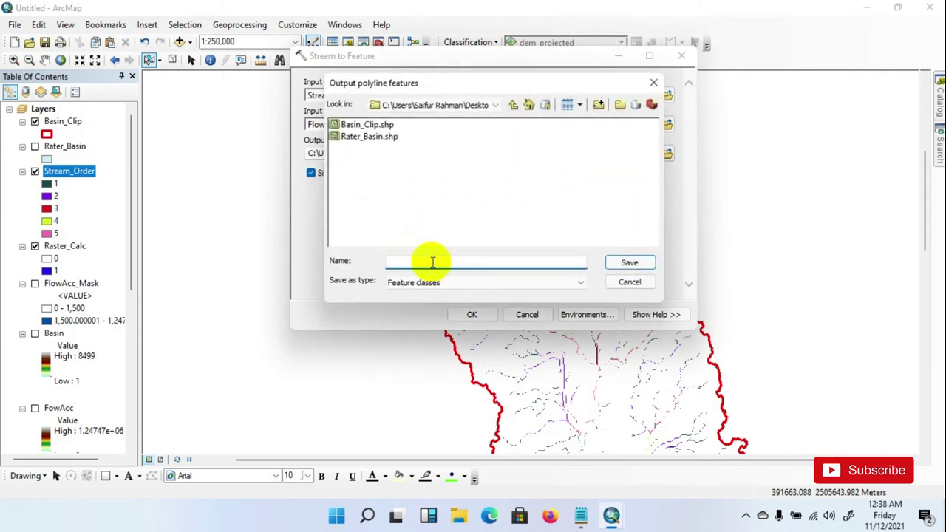
type("Stream_Network")
left_click(631, 261)
left_click(472, 315)
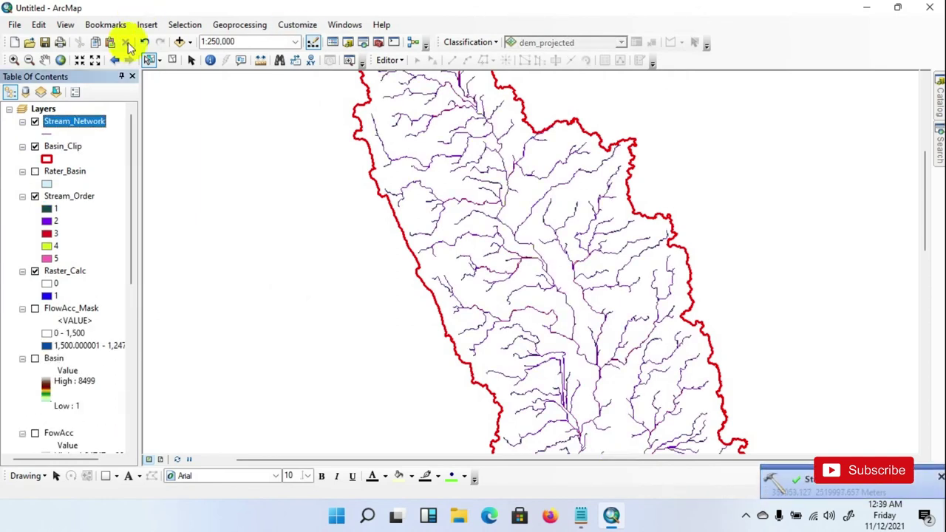
- Open the attribute table of the Stream_Network layer and sort its records by grid_code in ascending order
right_click(83, 127)
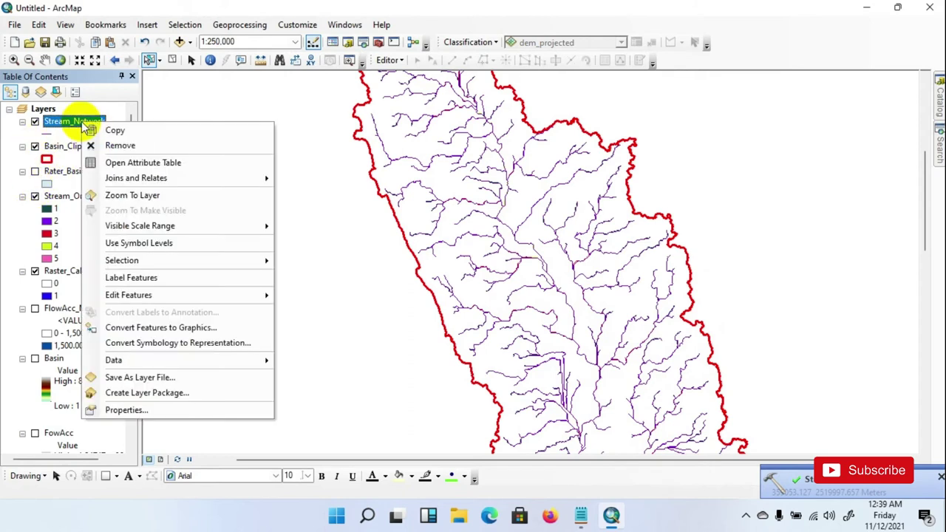
left_click(150, 163)
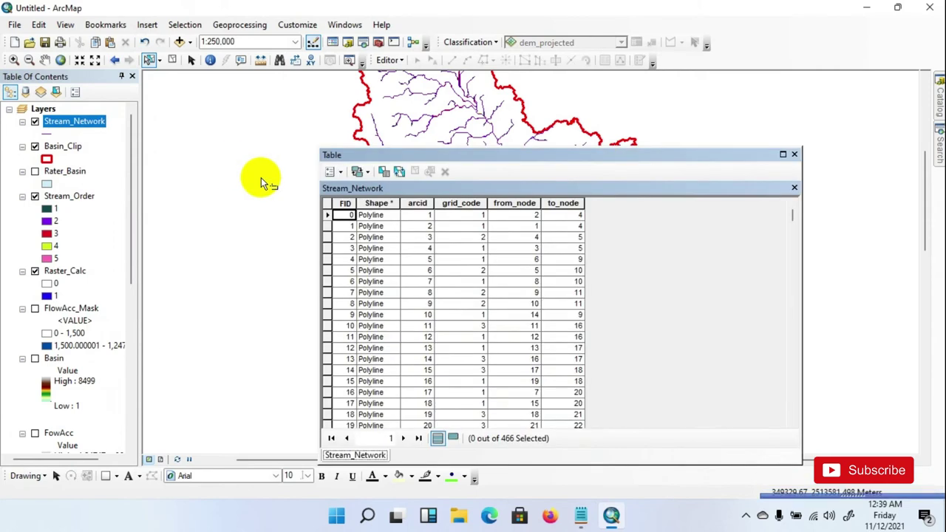
left_click_drag(460, 157, 420, 131)
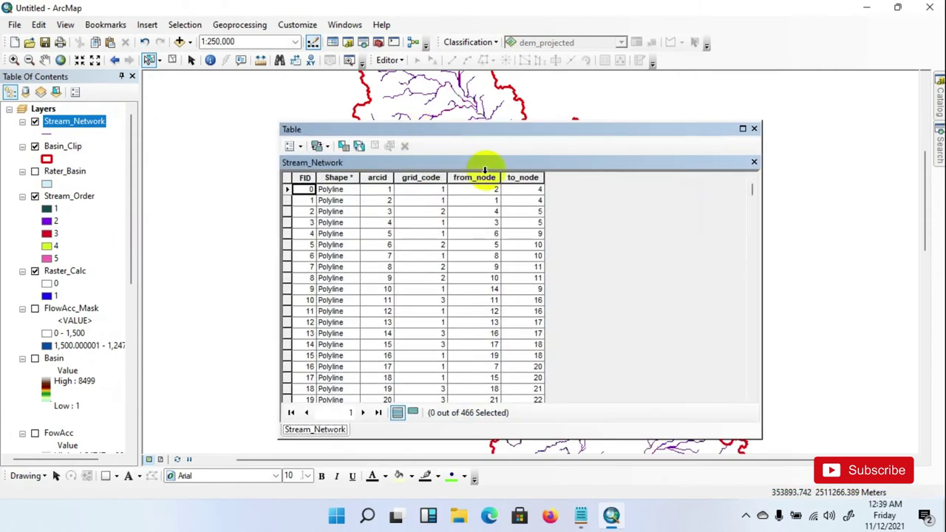
double_click(418, 178)
- Examine the grid_code stream orders through all records of the Stream_Network table and close the table
scroll(403, 222, "down", 7)
scroll(418, 213, "down", 20)
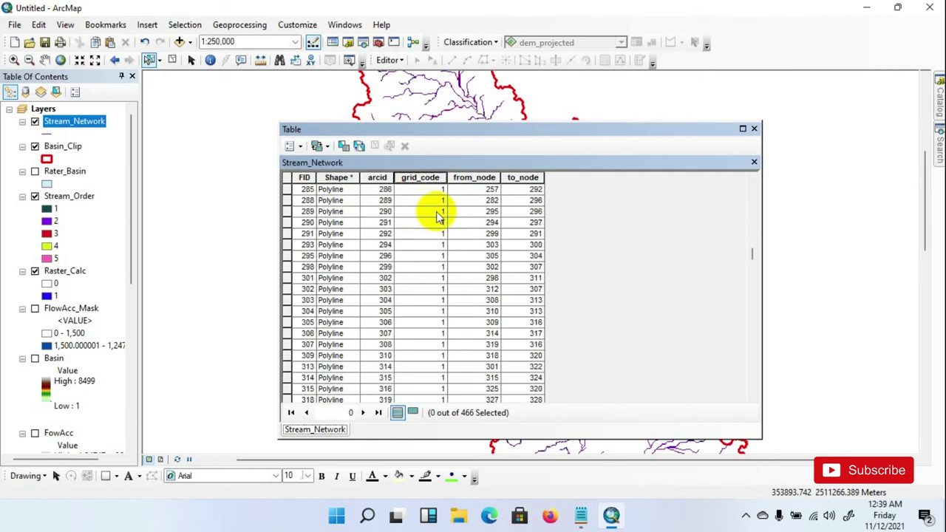
scroll(436, 214, "down", 15)
scroll(447, 222, "up", 5)
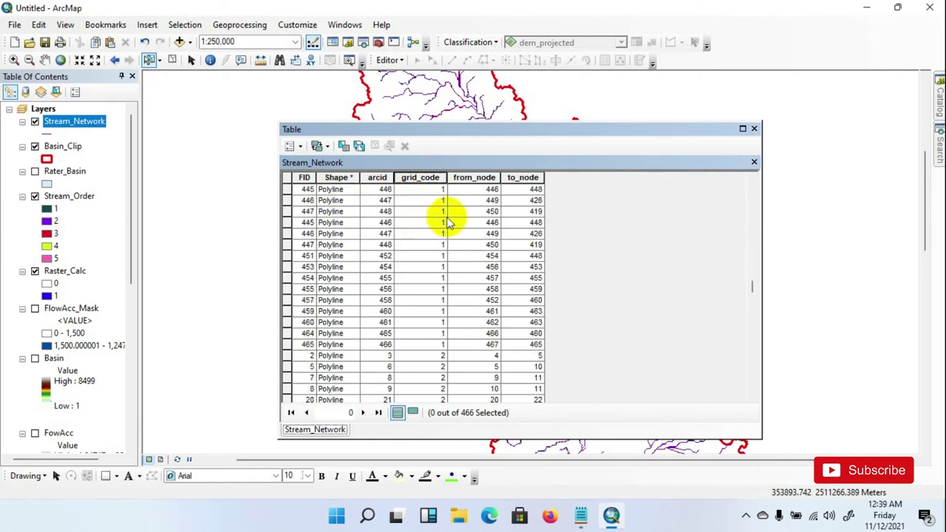
scroll(448, 222, "up", 4)
scroll(442, 212, "down", 7)
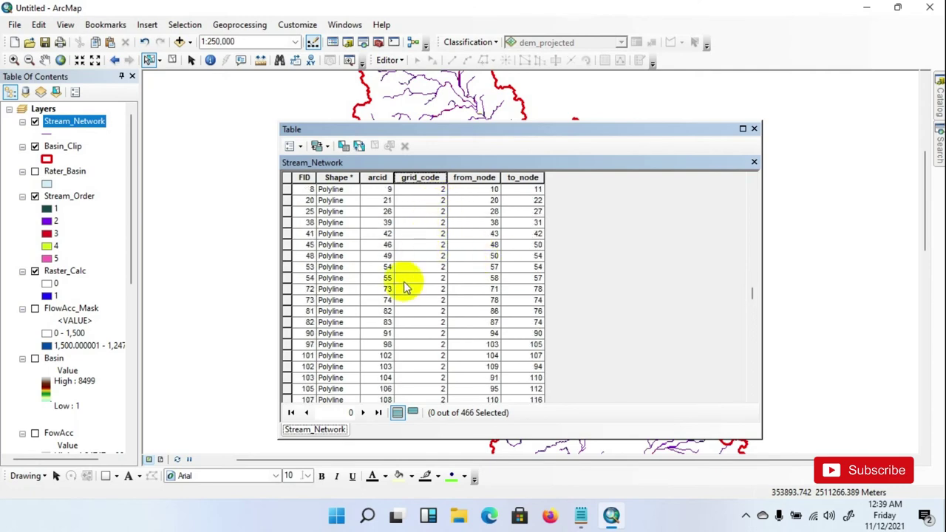
scroll(425, 281, "down", 20)
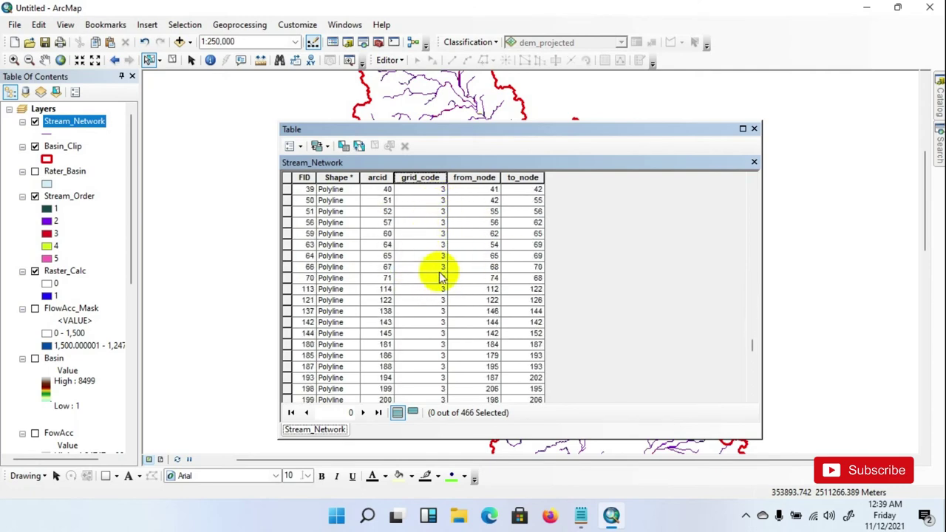
scroll(443, 281, "down", 20)
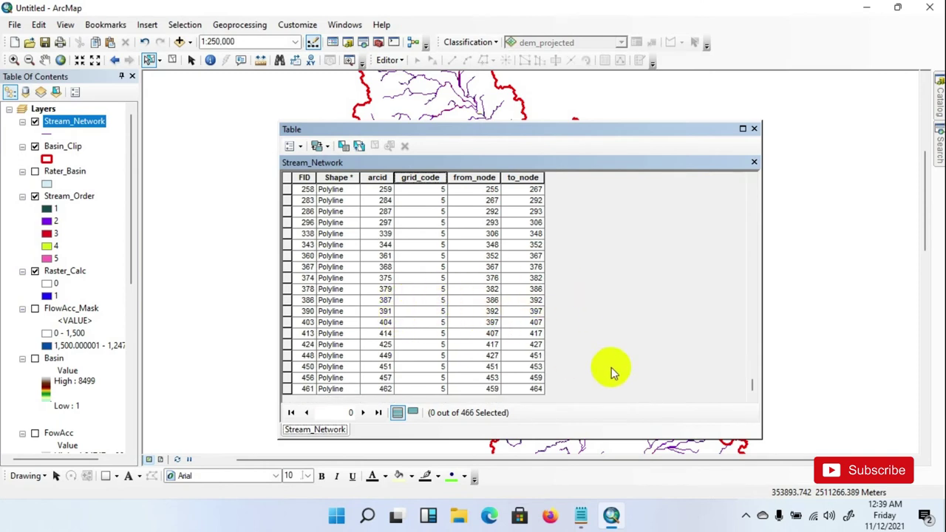
left_click(754, 129)
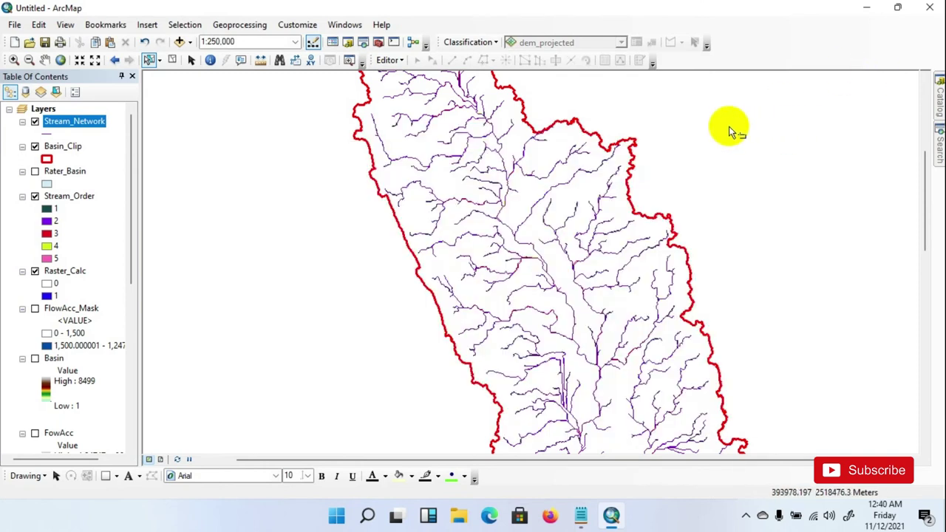
- Set the Stream_Network symbology to unique values of grid_code, turn off all other values, and add all values
right_click(77, 125)
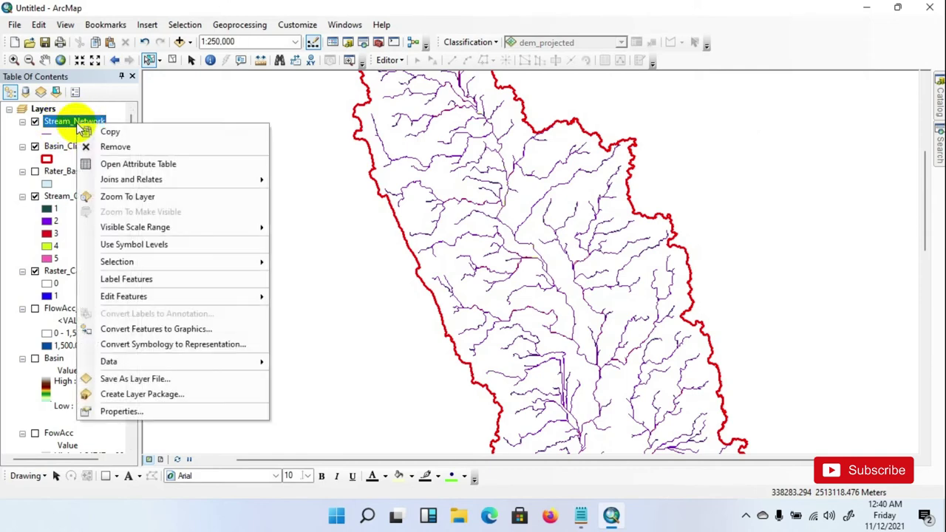
left_click(113, 408)
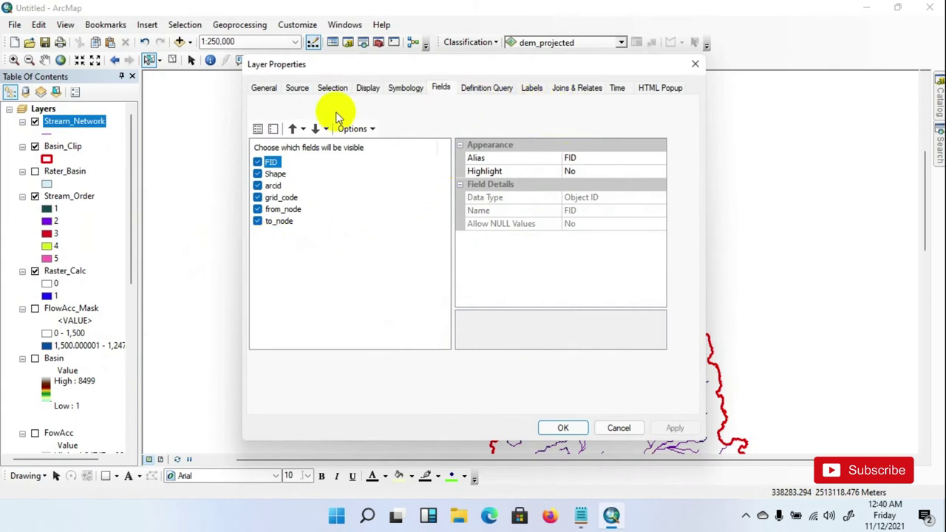
left_click(406, 88)
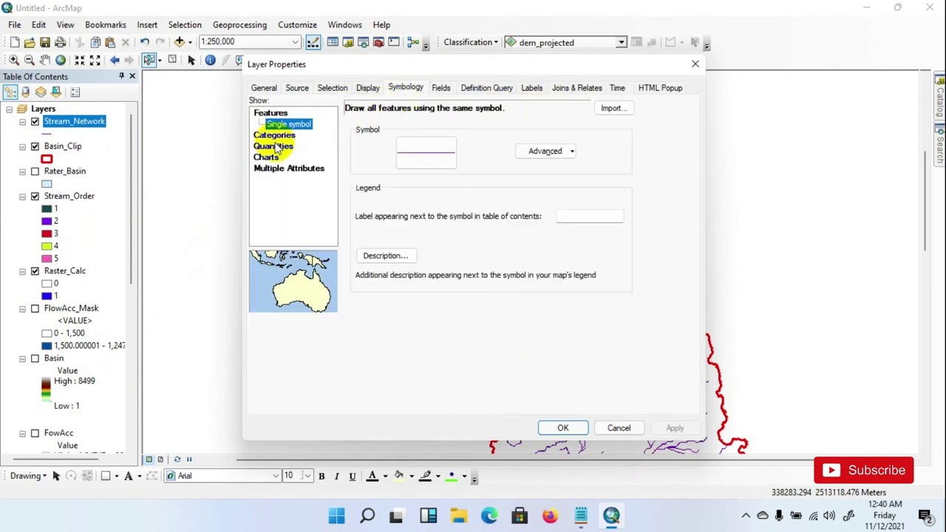
left_click(288, 137)
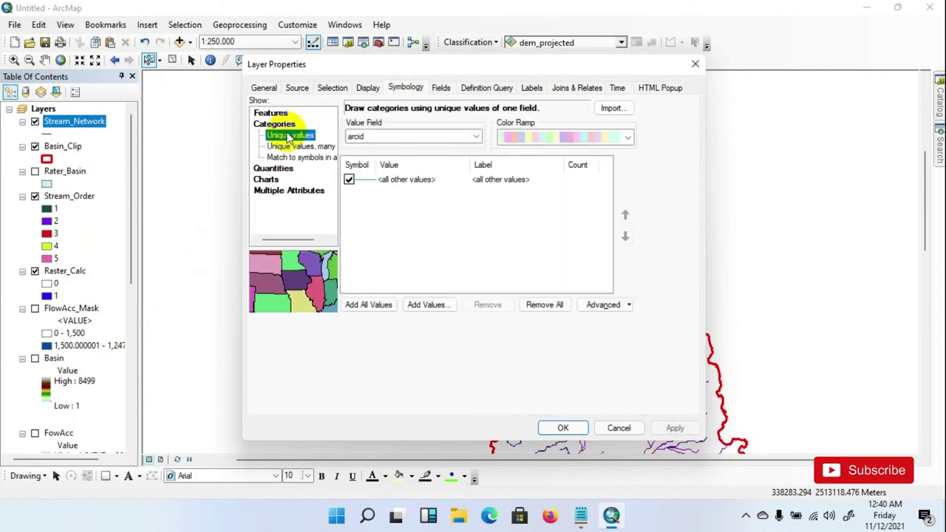
left_click(384, 137)
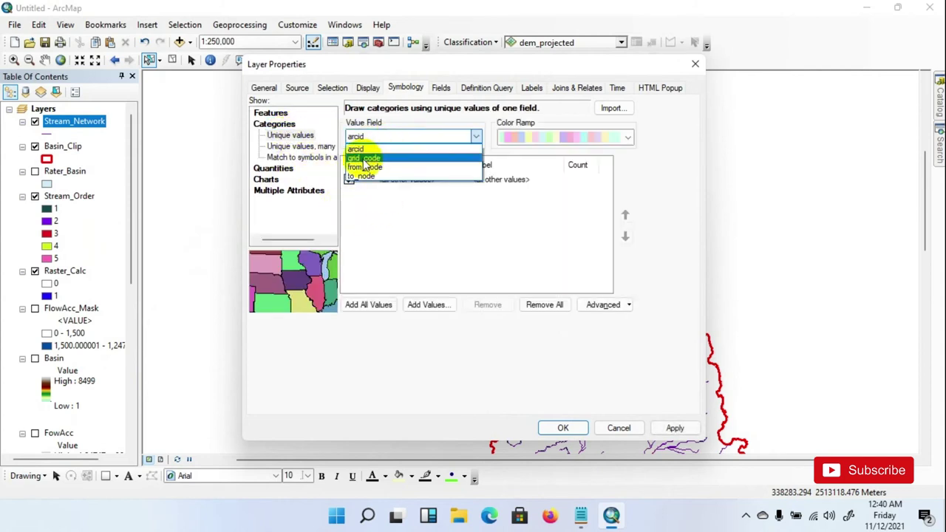
left_click(373, 157)
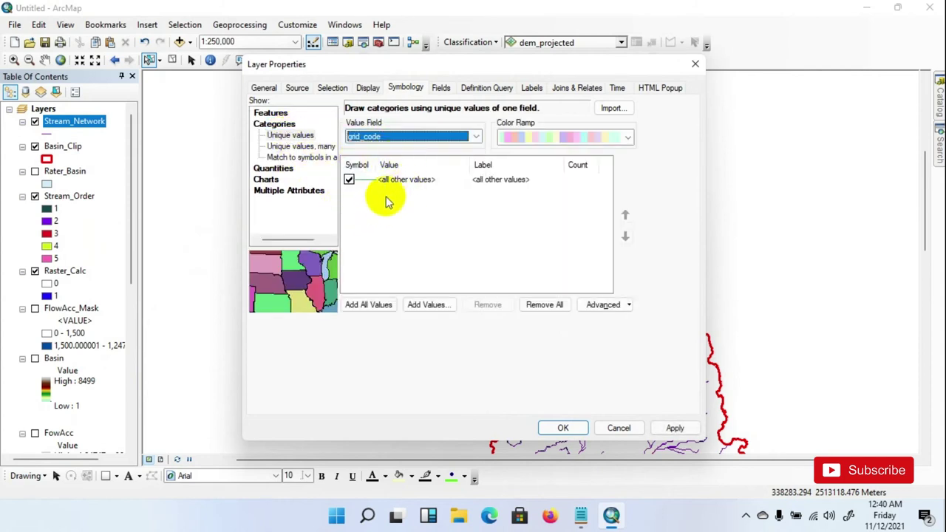
left_click(349, 179)
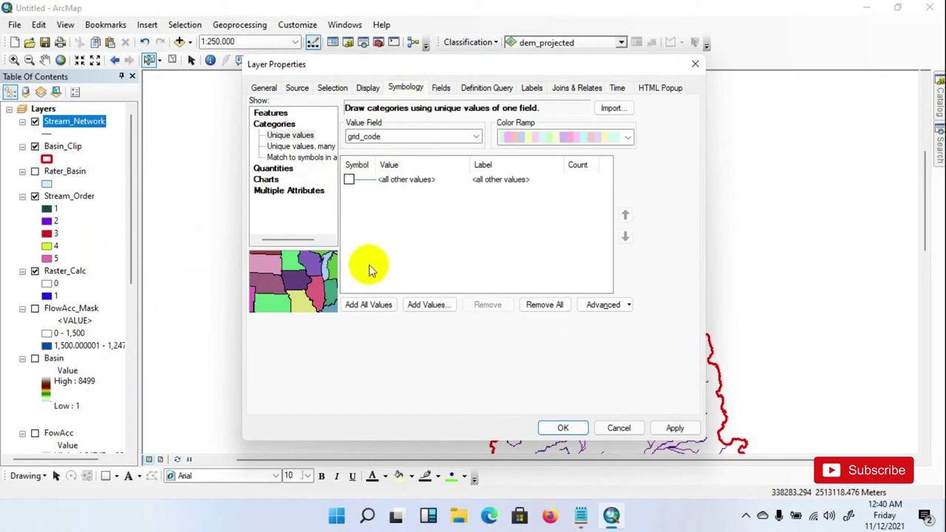
left_click(355, 309)
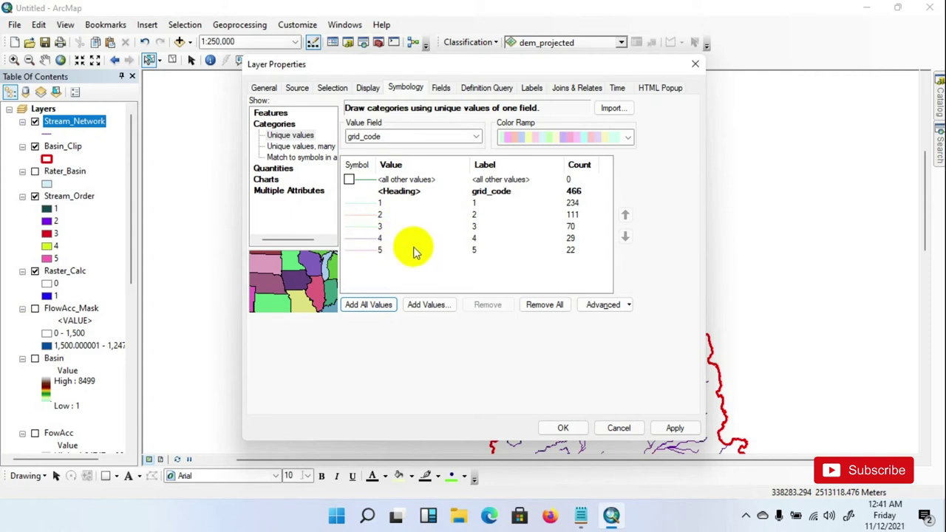
- Set the line symbol for grid_code 5 to blue with a width of 4
double_click(362, 250)
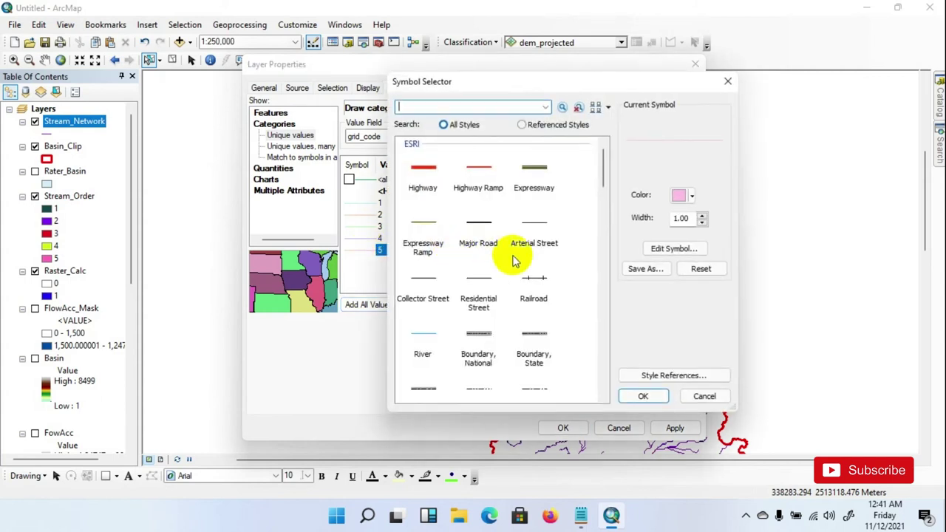
left_click_drag(562, 86, 444, 84)
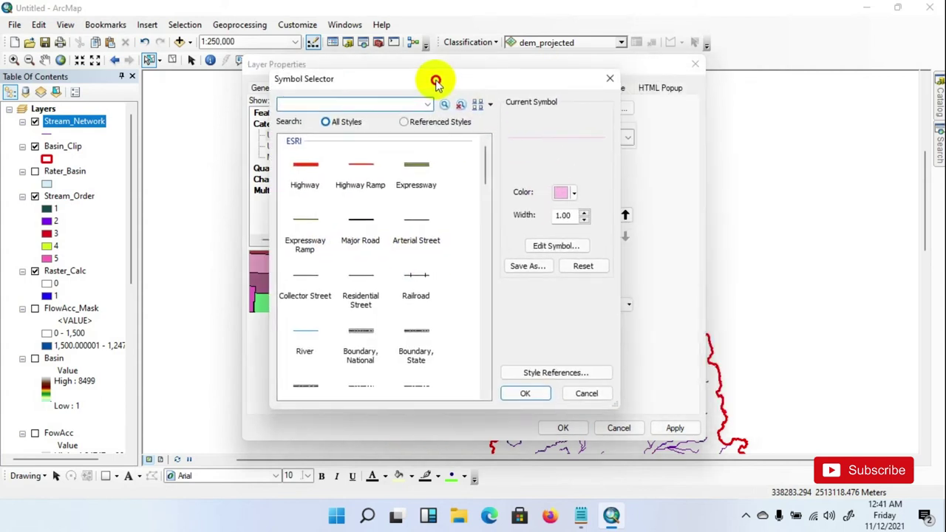
left_click(561, 193)
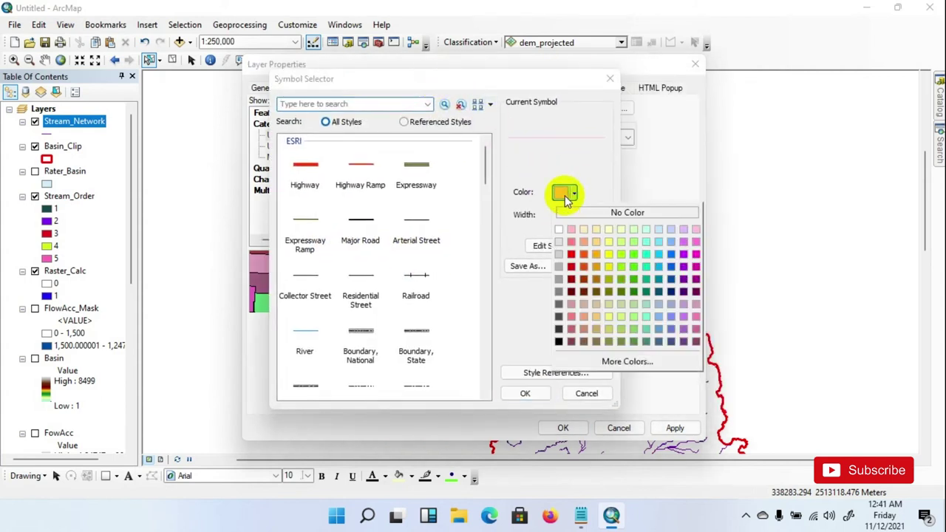
left_click(671, 272)
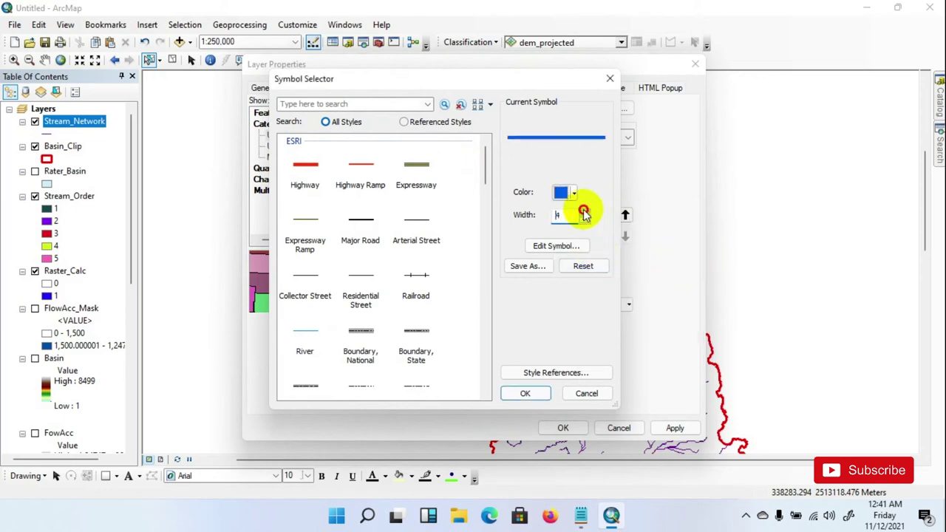
left_click(536, 392)
- Set the line symbol for grid_code 4 to pink with a width of 3
left_click(367, 239)
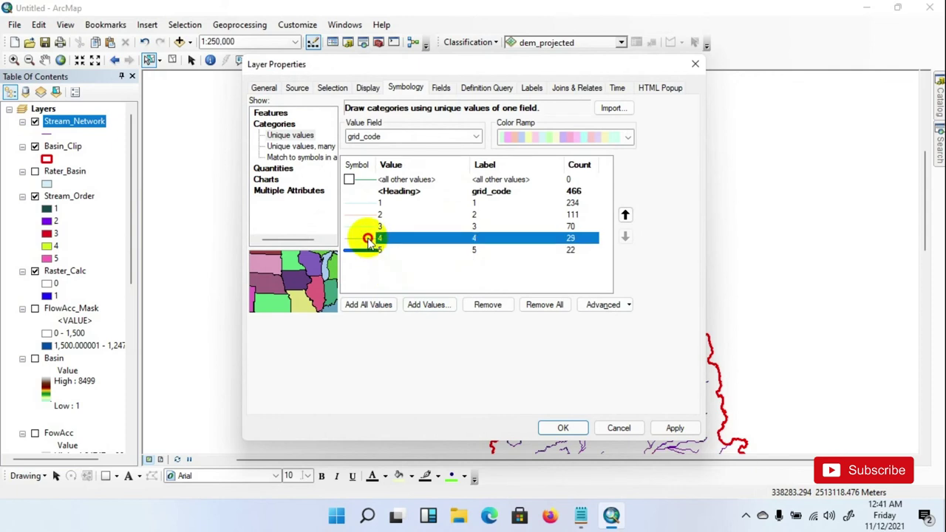
left_click(367, 238)
left_click(562, 194)
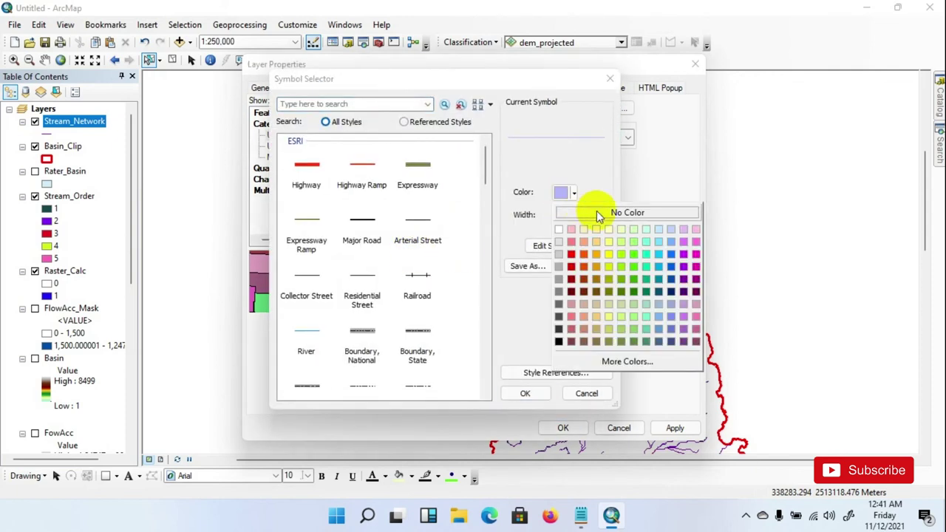
left_click(695, 249)
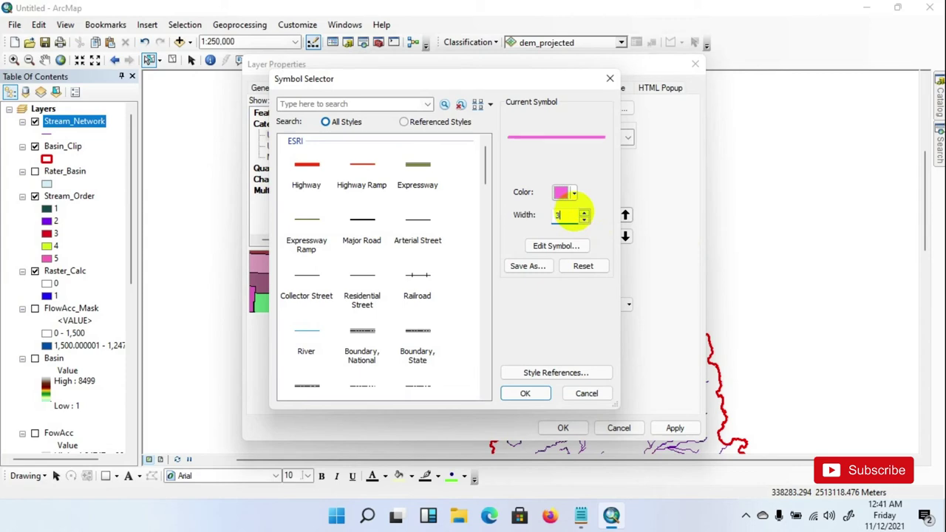
left_click(525, 394)
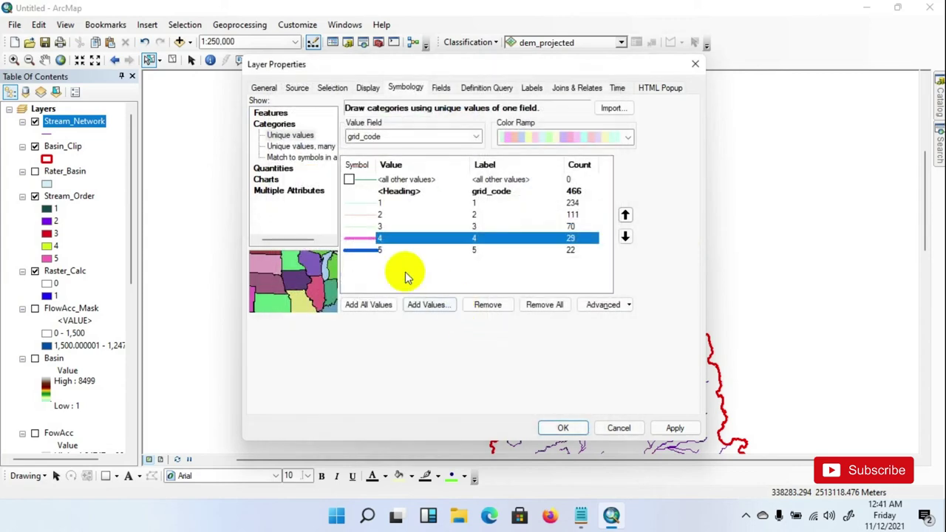
- Set the line width to 2.5 for grid_code 3 and 2 for grid_code 2, keeping their colors
left_click(358, 226)
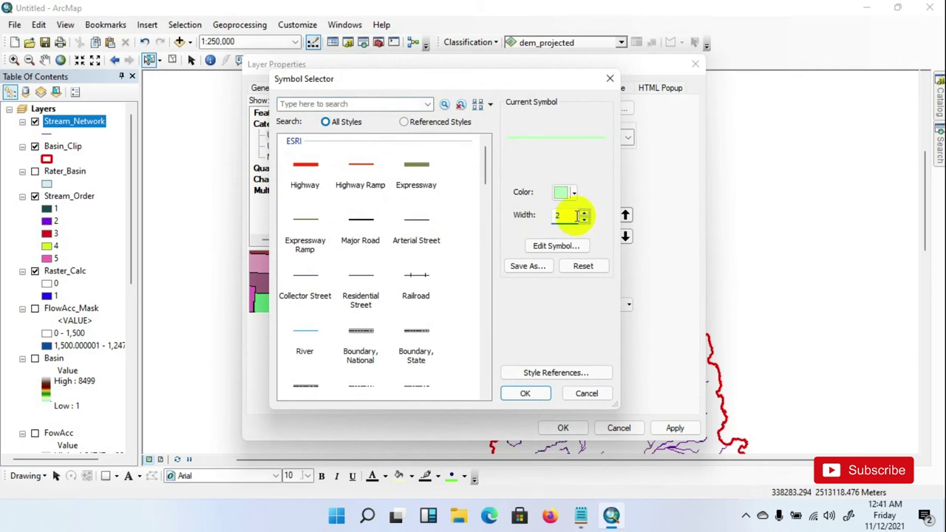
left_click(538, 393)
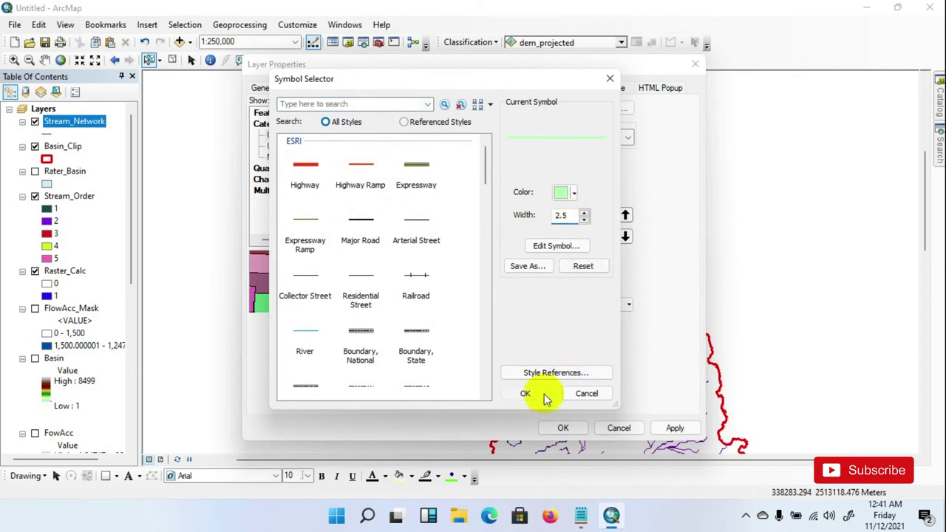
left_click(360, 208)
double_click(359, 209)
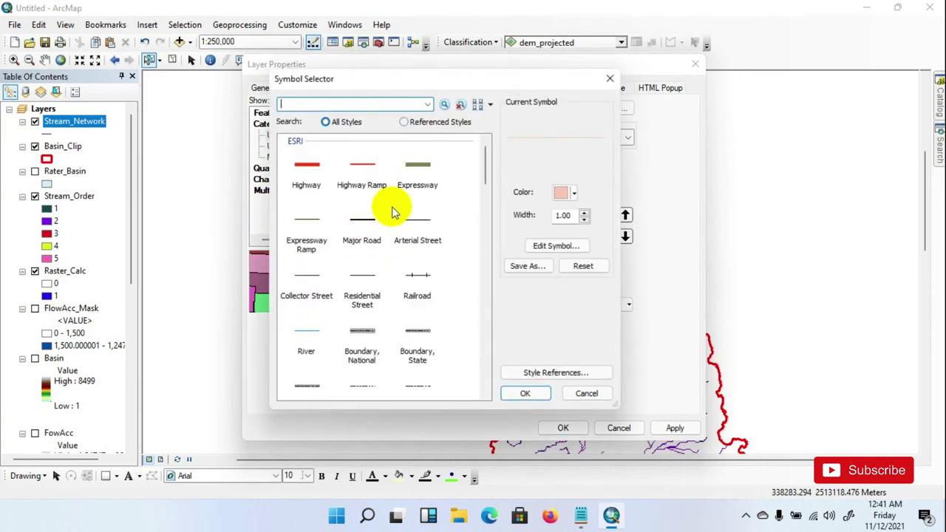
left_click(562, 196)
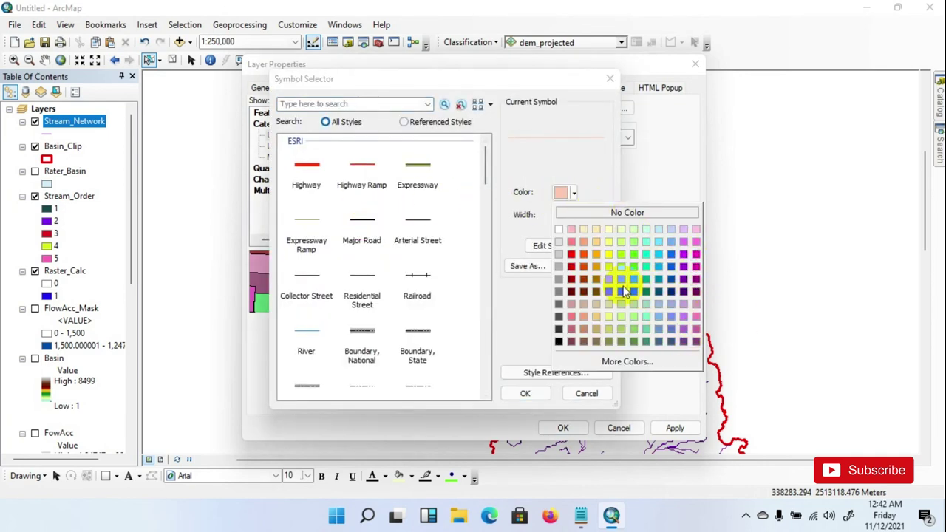
left_click(526, 299)
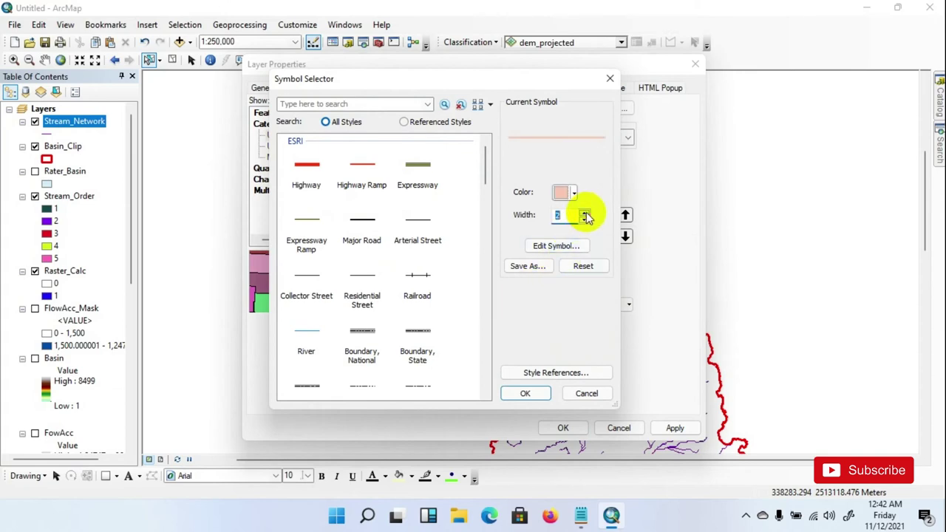
left_click(525, 393)
- Accept the grid_code 1 line symbol at width 1.00 and apply the symbology to the Stream_Network layer
left_click(363, 204)
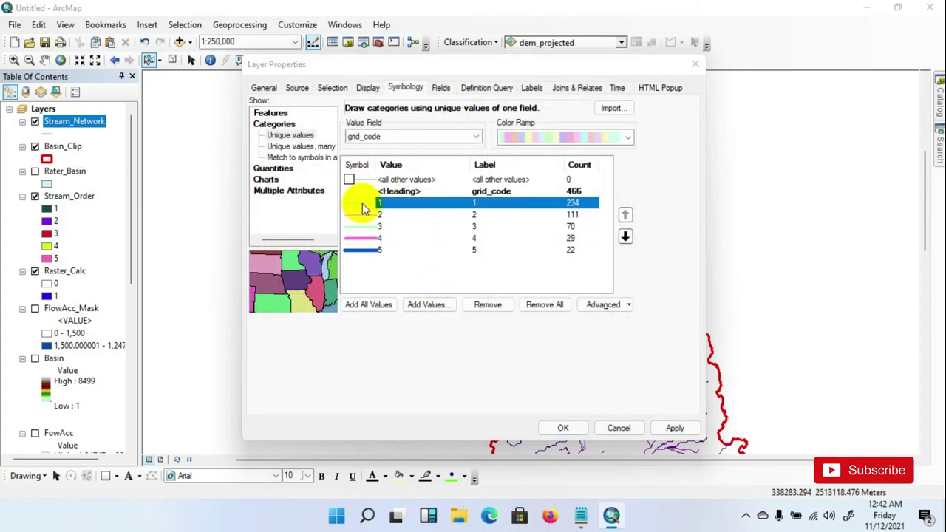
double_click(363, 204)
left_click(563, 194)
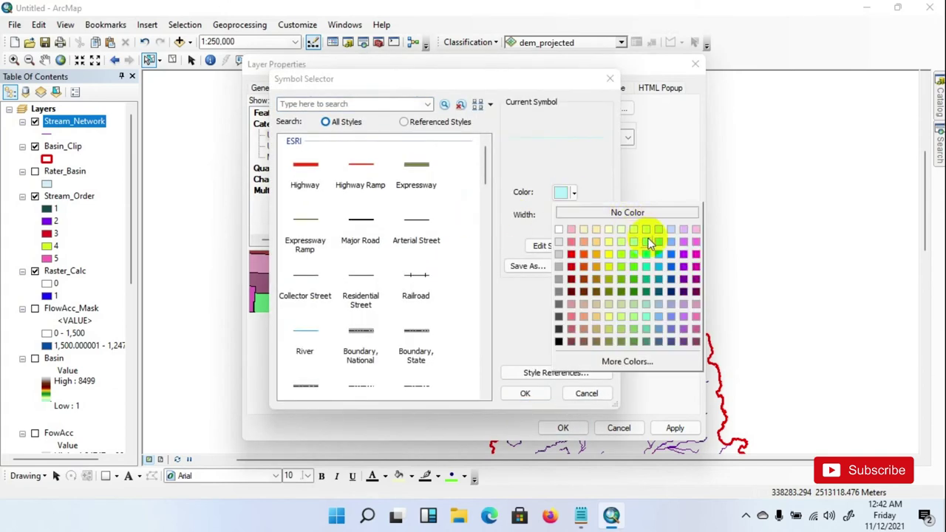
left_click(500, 341)
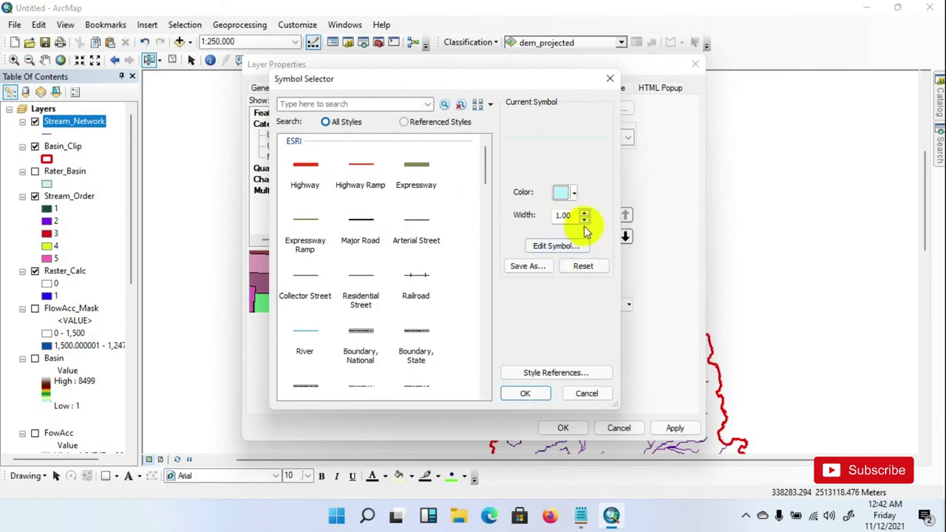
left_click(528, 392)
left_click(674, 429)
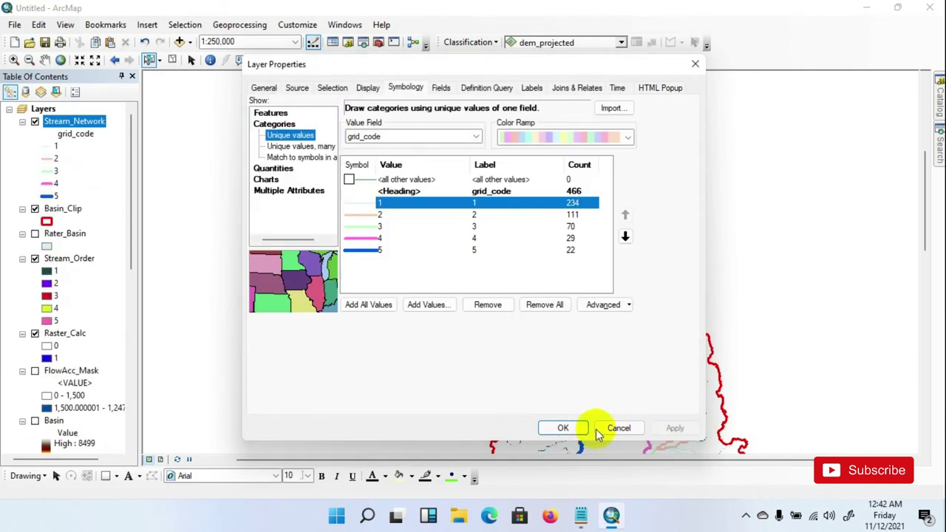
left_click(575, 429)
- Label the Stream_Network features with the grid_code field and apply the labels
scroll(440, 224, "up", 2)
scroll(441, 225, "up", 1)
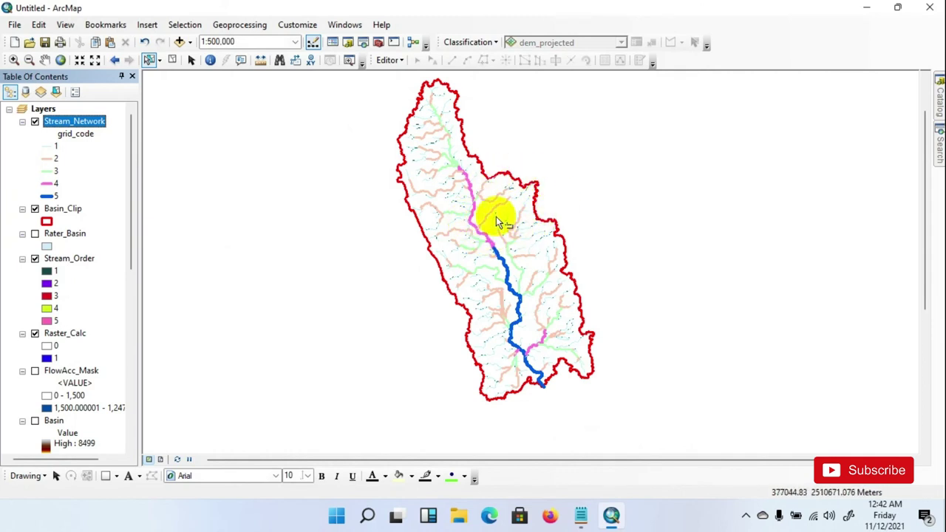
scroll(483, 219, "up", 1)
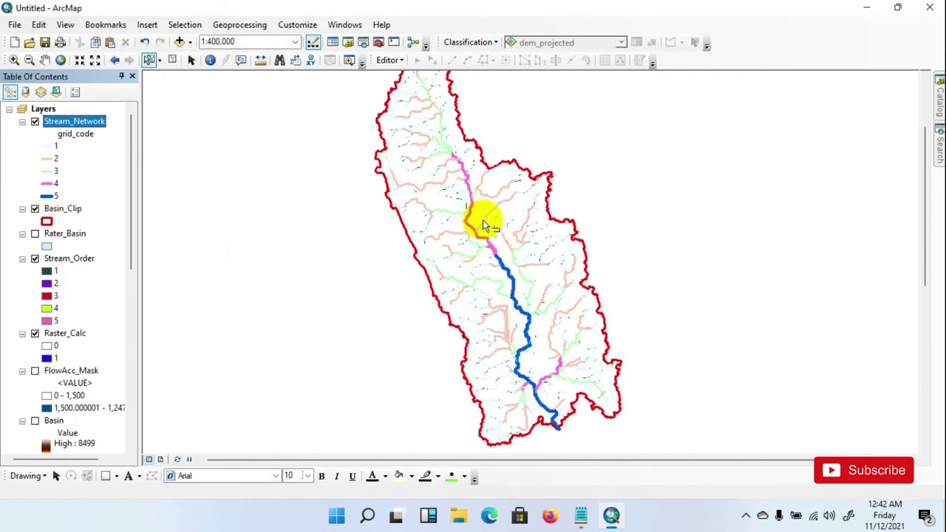
scroll(464, 152, "up", 7)
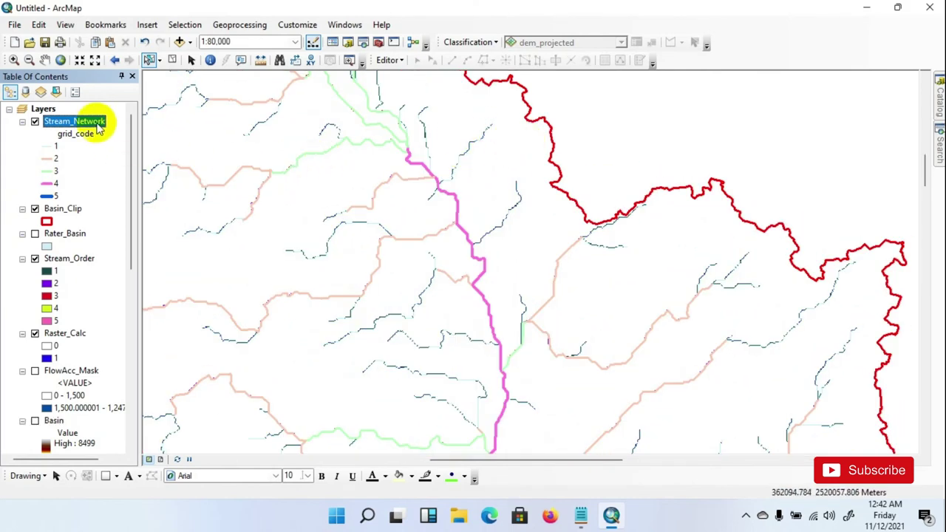
right_click(68, 124)
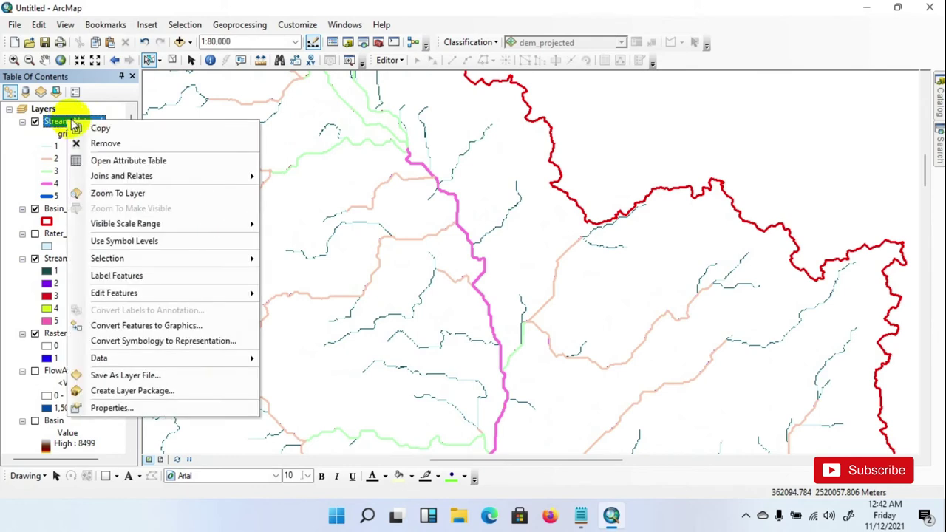
left_click(118, 408)
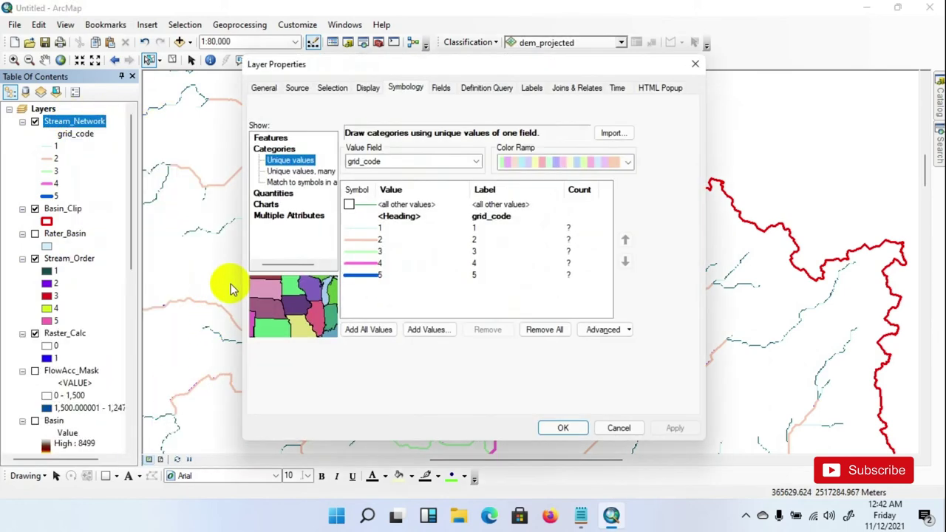
left_click(531, 90)
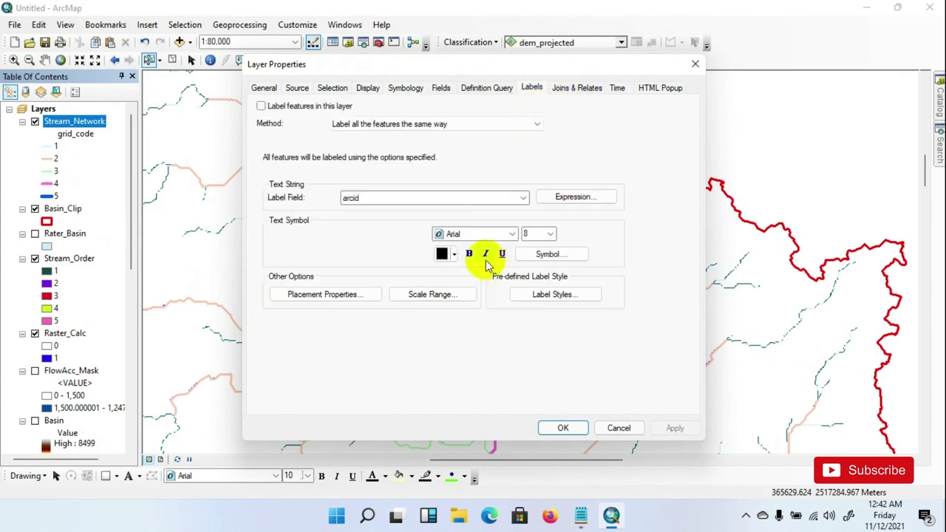
left_click(409, 201)
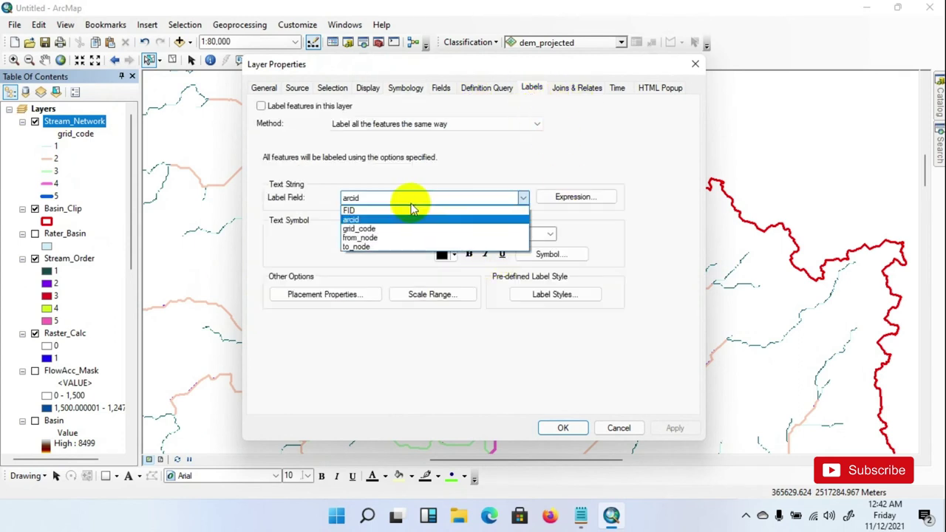
left_click(377, 234)
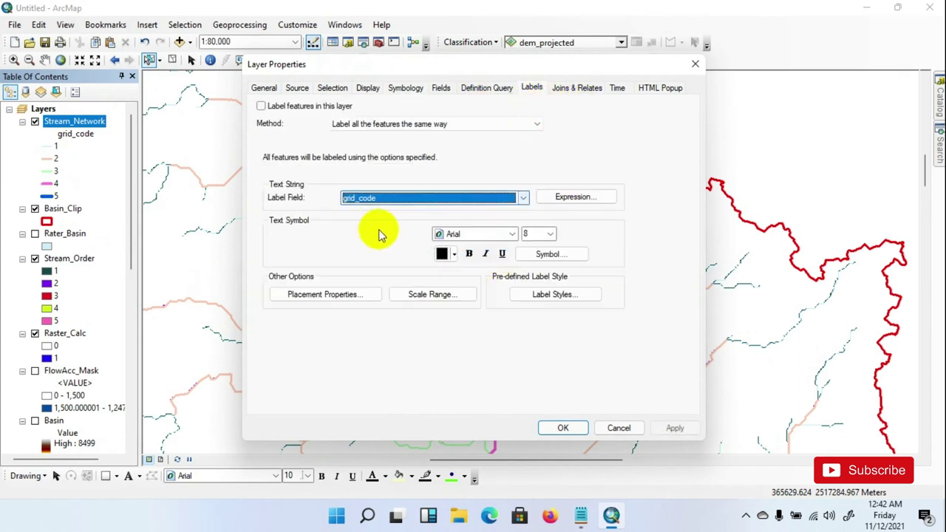
left_click(261, 106)
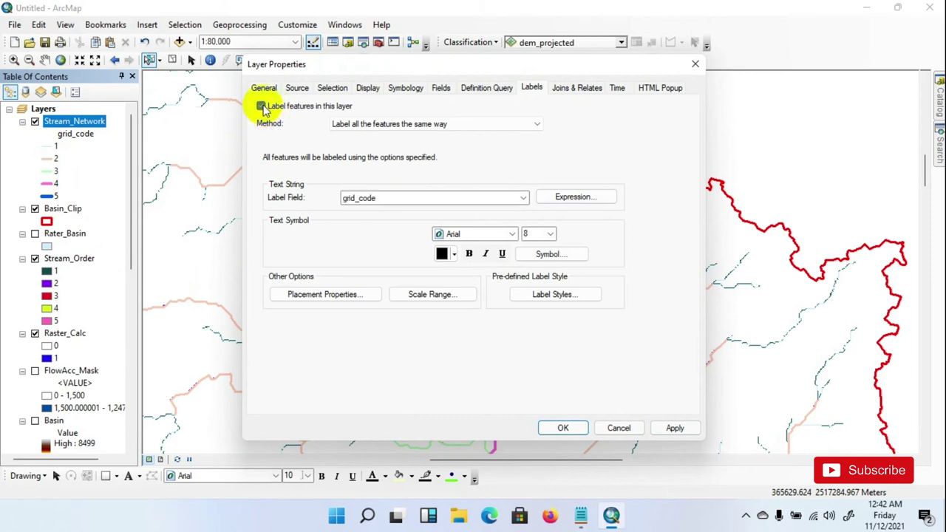
left_click(650, 430)
left_click(573, 429)
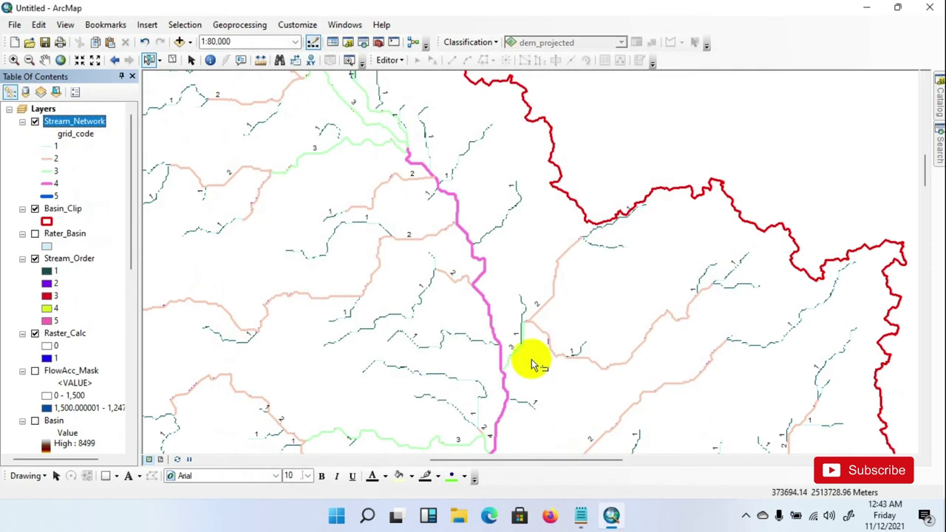
- Turn off the Stream_Order and Raster_Calc layers so only the stream network and basin boundary are drawn
scroll(349, 207, "up", 5)
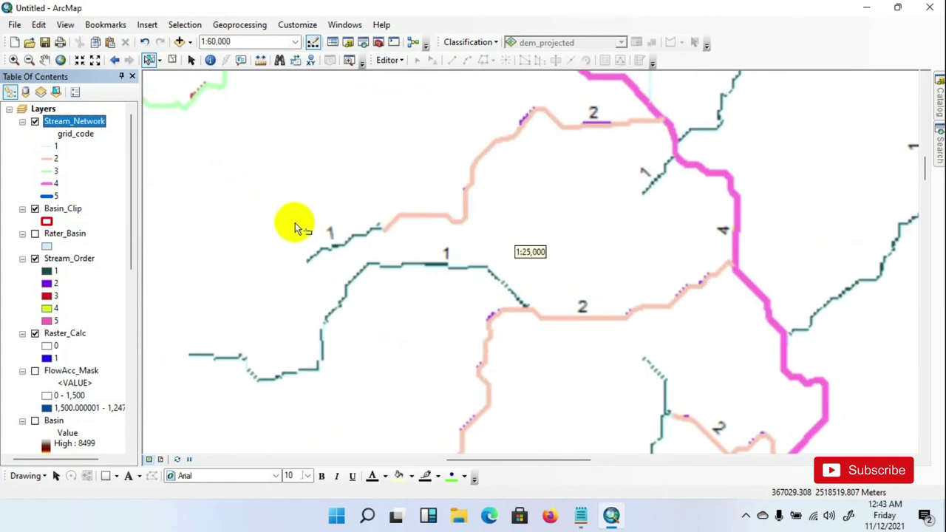
scroll(312, 250, "down", 4)
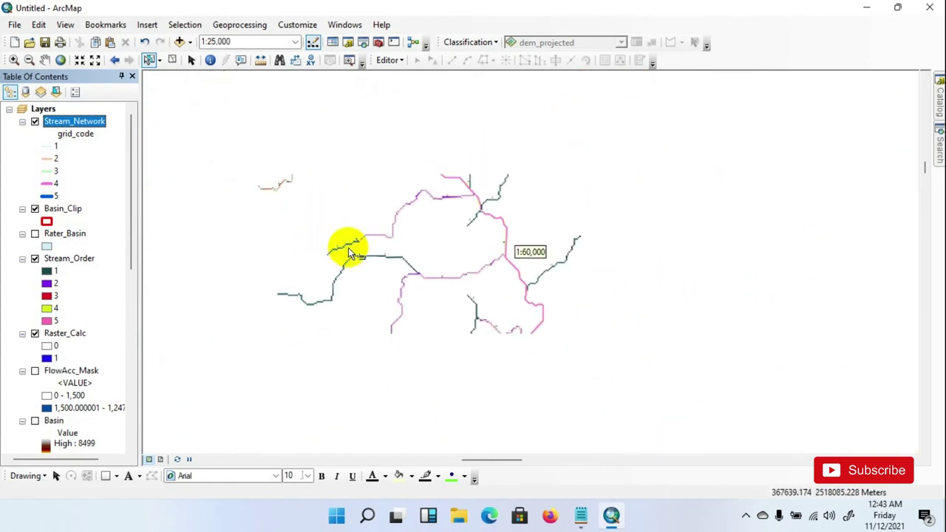
left_click(34, 258)
scroll(50, 267, "down", 3)
left_click(34, 260)
scroll(57, 286, "down", 12)
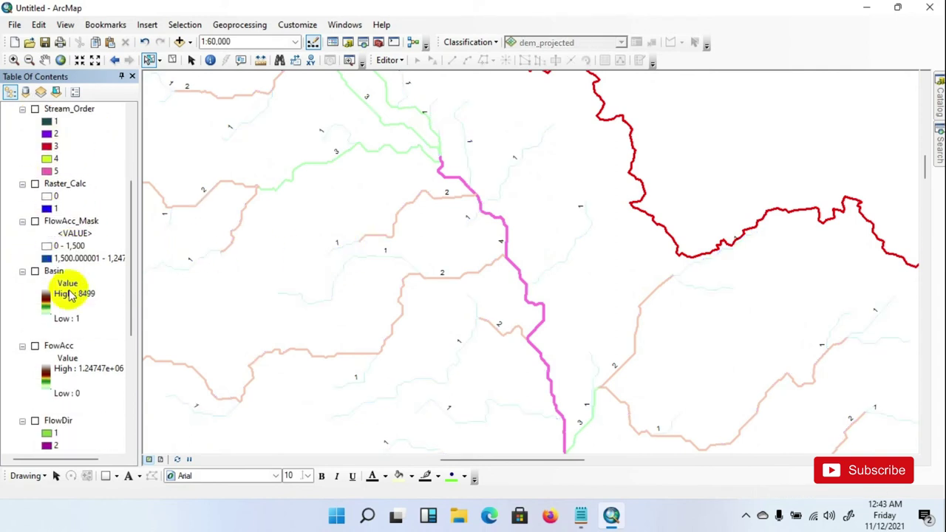
scroll(74, 305, "up", 15)
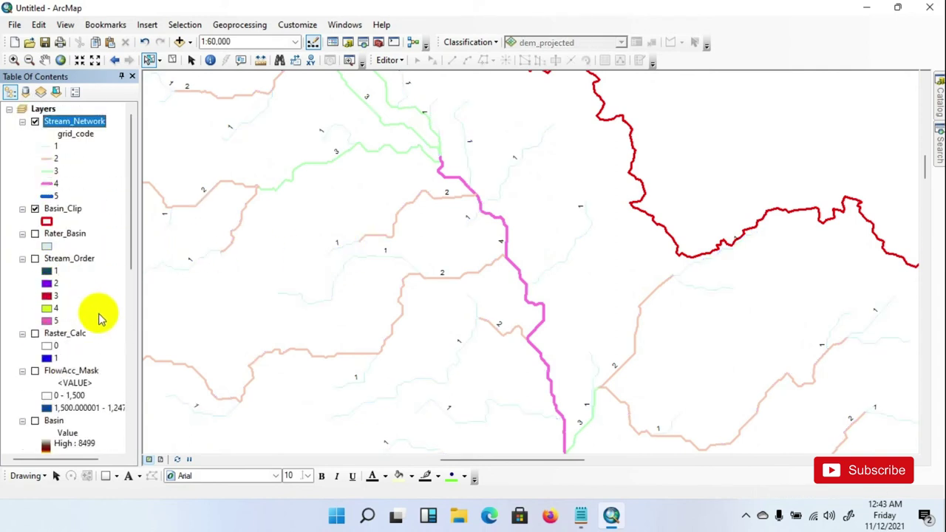
- Examine the order labels of the tributaries and main channel from the upper basin downstream along the stream network
scroll(444, 189, "up", 3)
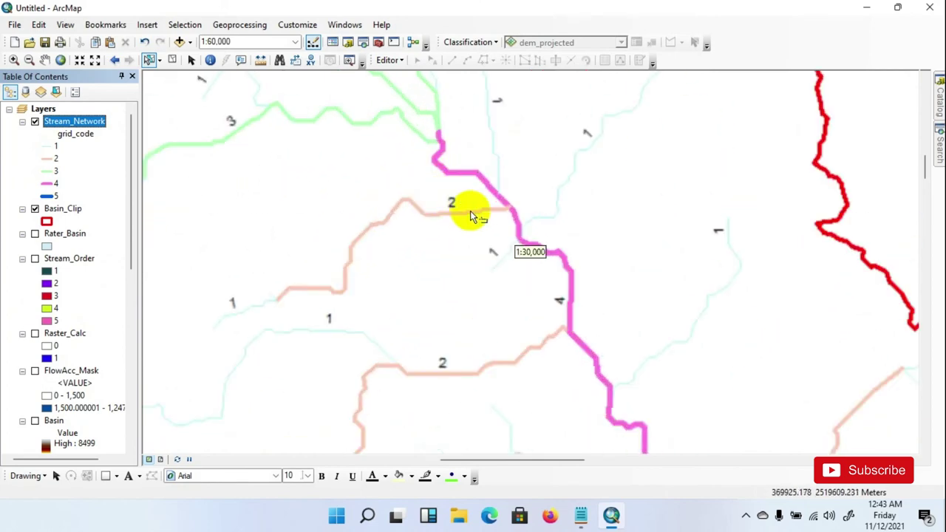
left_click_drag(473, 216, 365, 304)
left_click_drag(304, 327, 473, 394)
left_click_drag(642, 324, 460, 76)
left_click_drag(704, 325, 598, 216)
scroll(613, 280, "up", 2)
left_click_drag(672, 371, 567, 185)
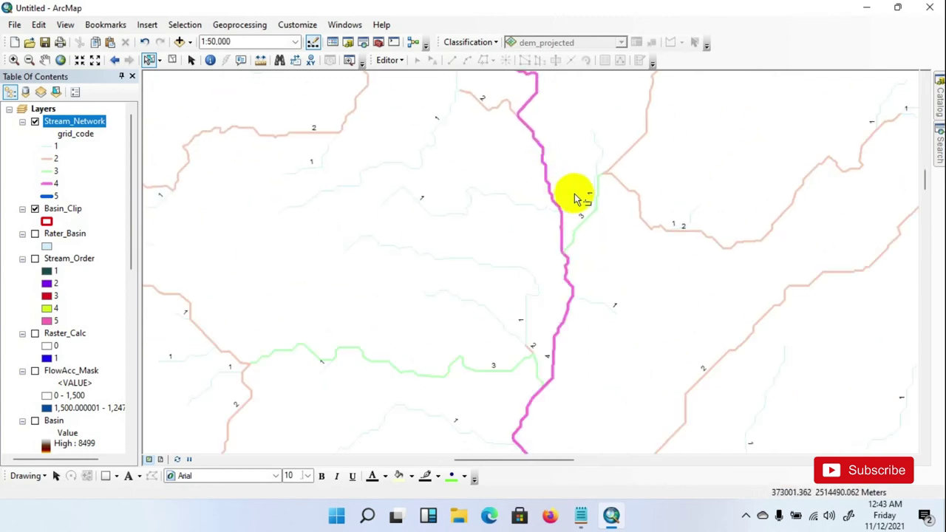
left_click_drag(577, 328, 508, 155)
left_click_drag(684, 347, 629, 228)
left_click_drag(677, 313, 542, 110)
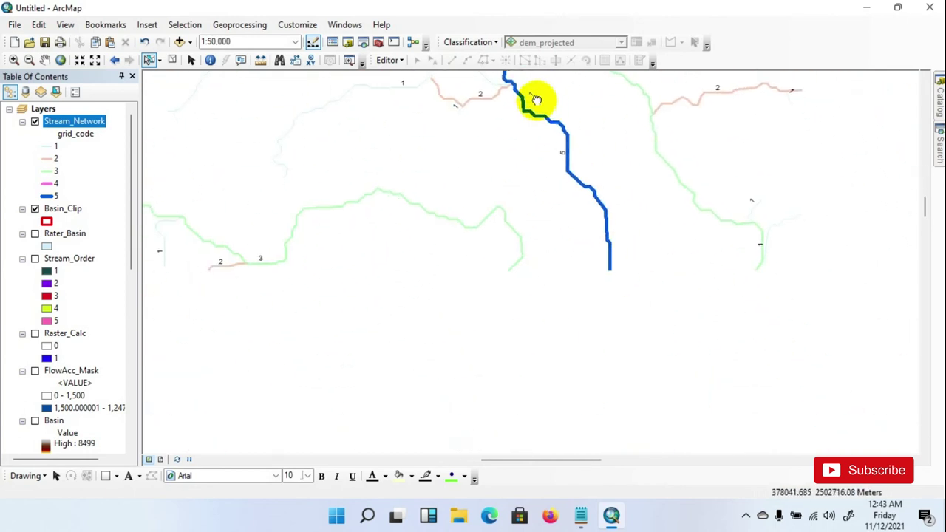
left_click_drag(591, 293, 517, 54)
left_click_drag(642, 313, 565, 150)
left_click_drag(593, 207, 451, 232)
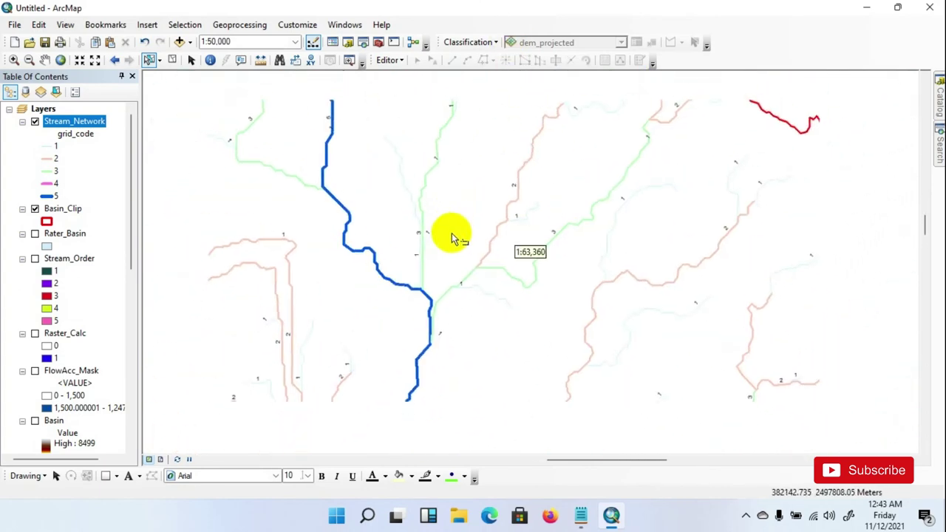
- Open the Line Density tool from the Density toolset of Spatial Analyst Tools
scroll(467, 268, "down", 1)
scroll(500, 279, "down", 6)
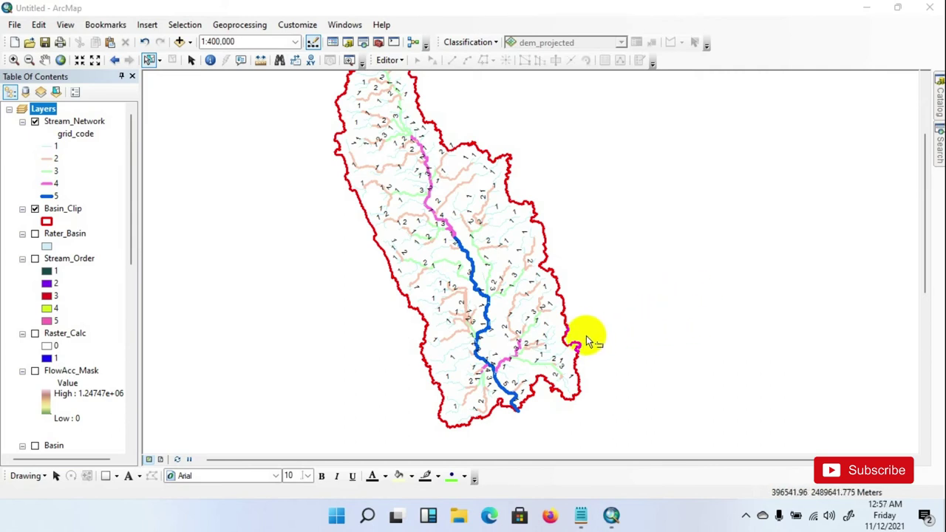
left_click(939, 100)
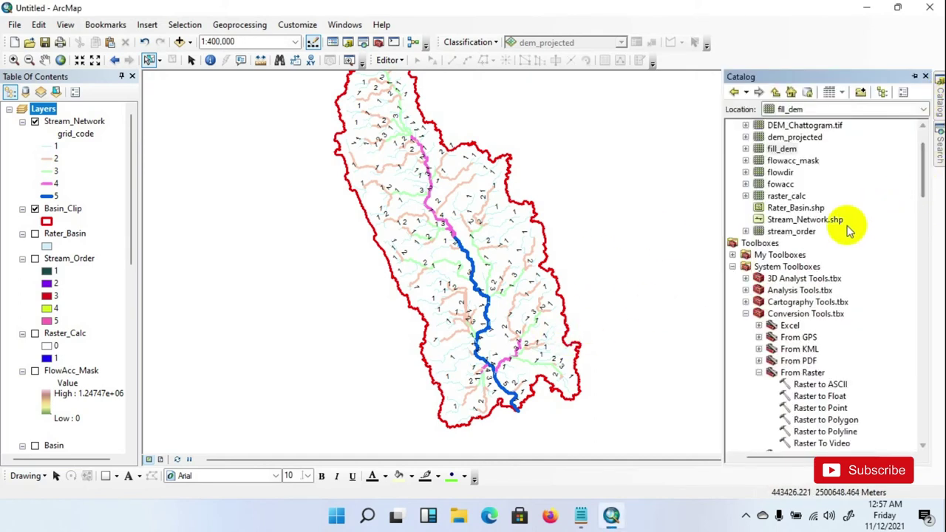
scroll(809, 307, "down", 2)
scroll(814, 305, "down", 2)
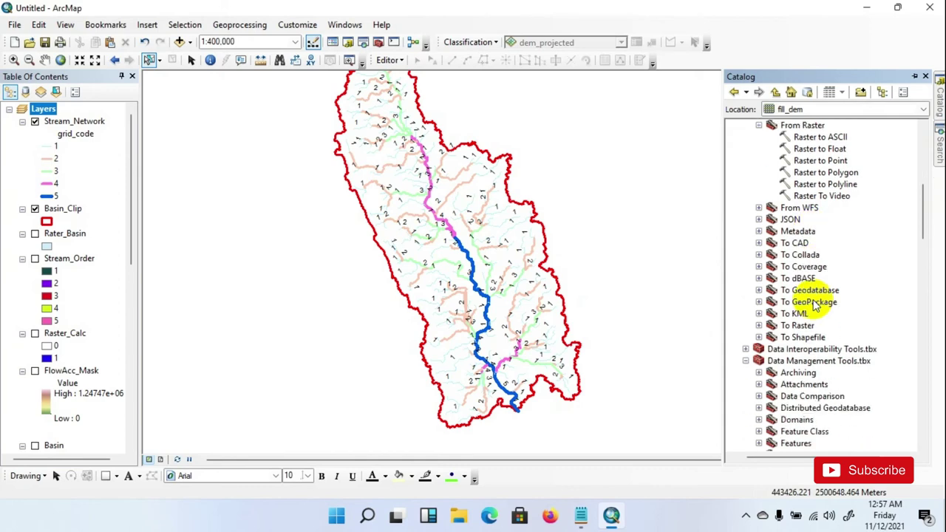
scroll(814, 304, "down", 9)
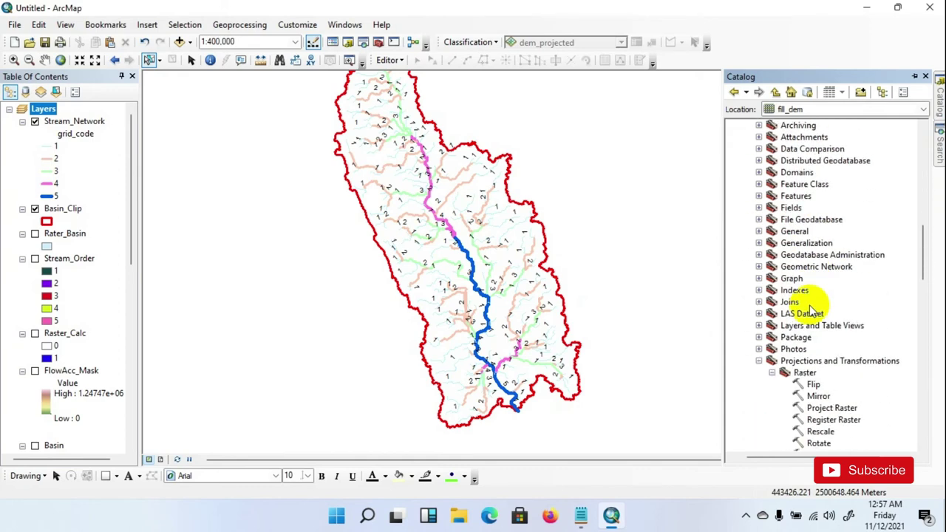
scroll(828, 315, "down", 12)
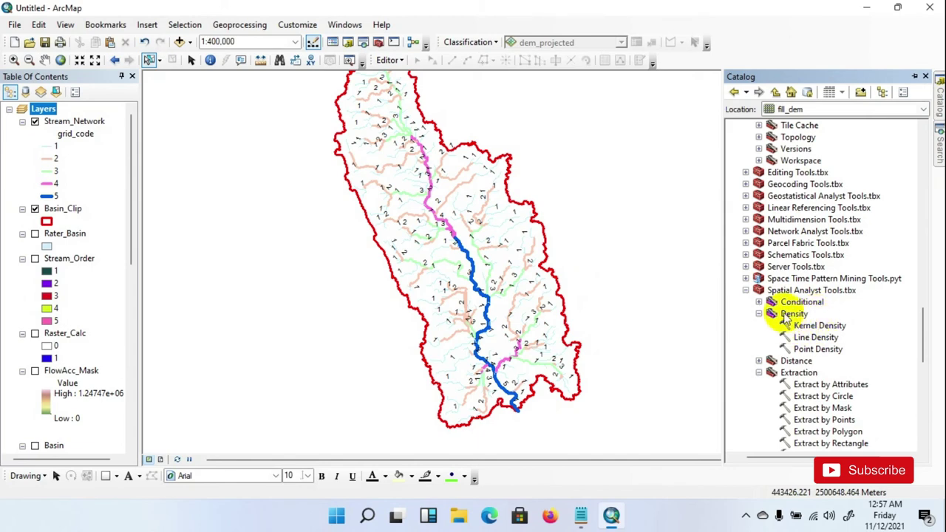
scroll(809, 325, "down", 1)
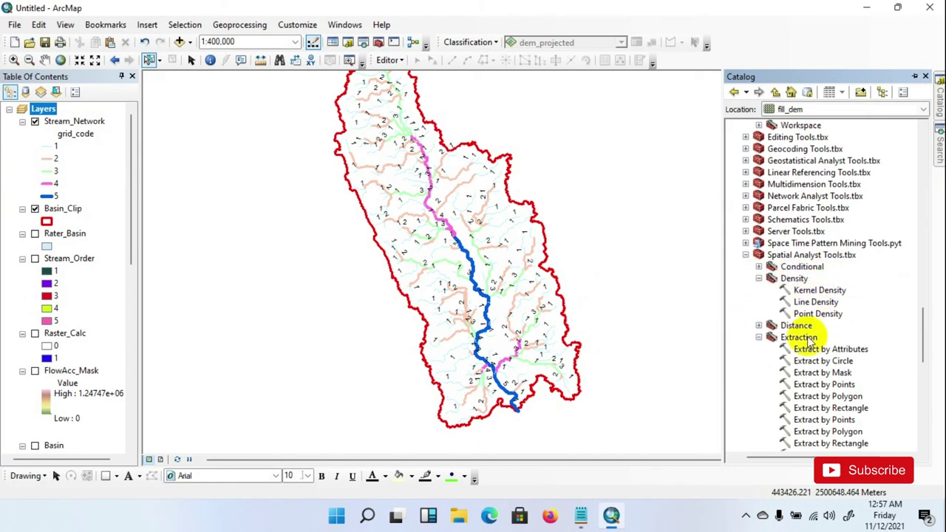
double_click(813, 302)
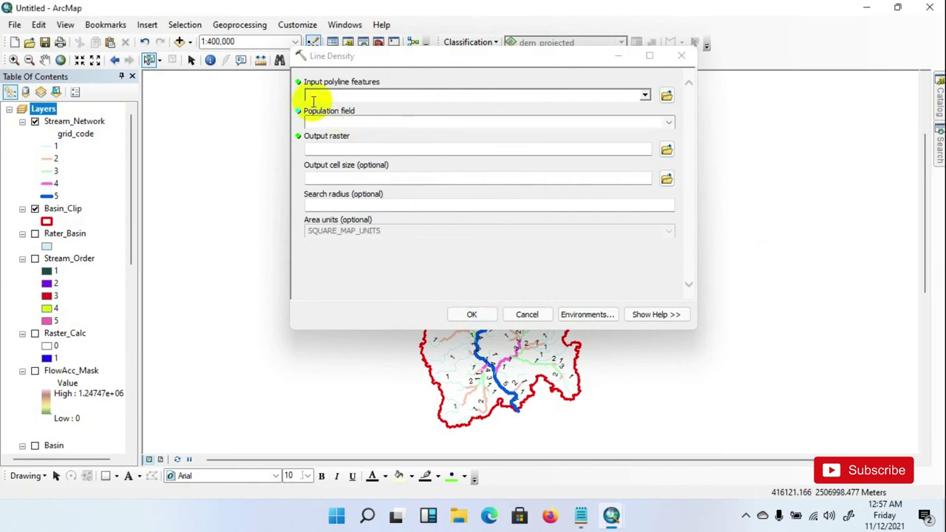
- Set Stream_Network as the input polyline features and grid_code as the population field for Line Density
left_click(645, 95)
left_click(364, 110)
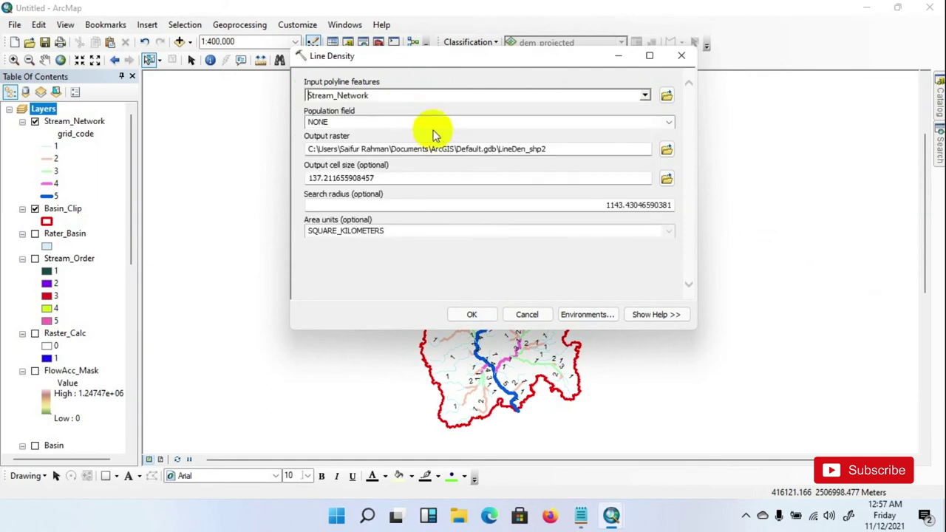
left_click(668, 123)
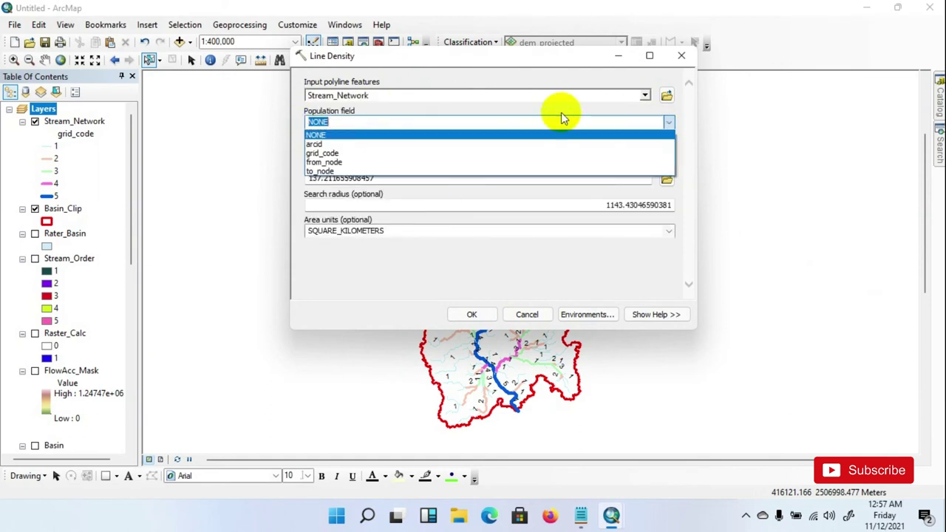
left_click(340, 153)
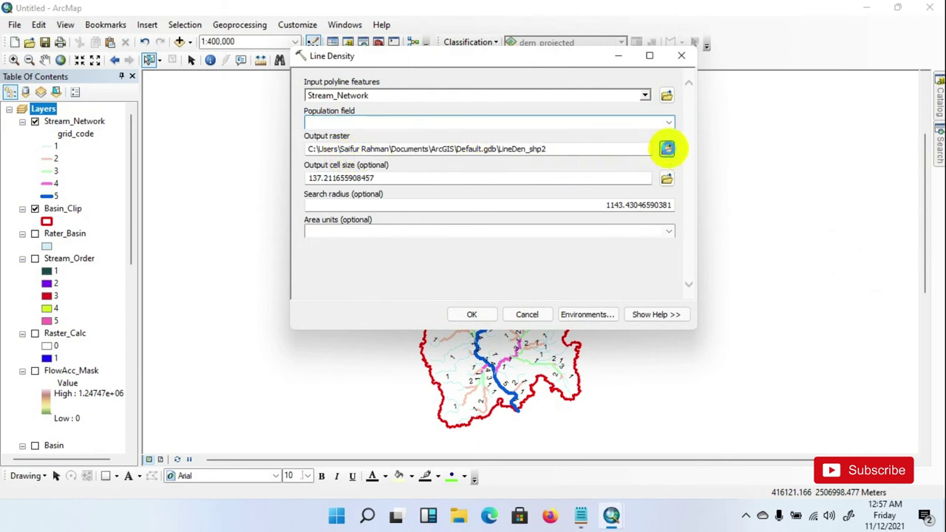
- Set the output raster to Density_line in the Stream Order folder
left_click(667, 148)
left_click_drag(448, 89, 544, 160)
left_click(539, 337)
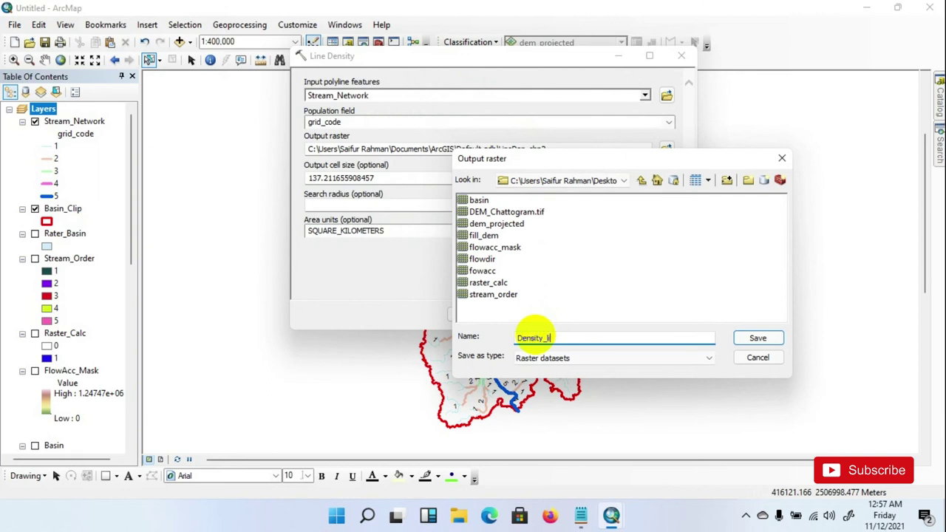
left_click(755, 338)
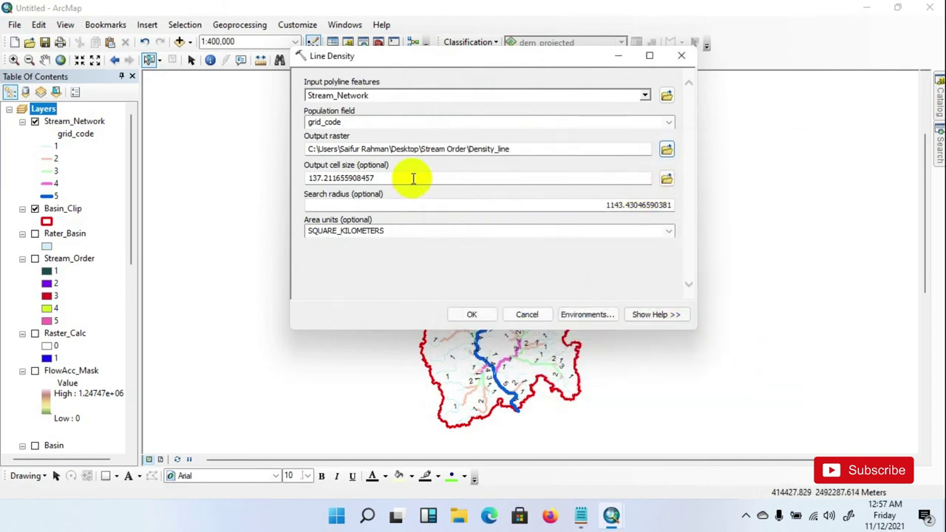
- Take the output cell size from the dem_projected raster
left_click(668, 178)
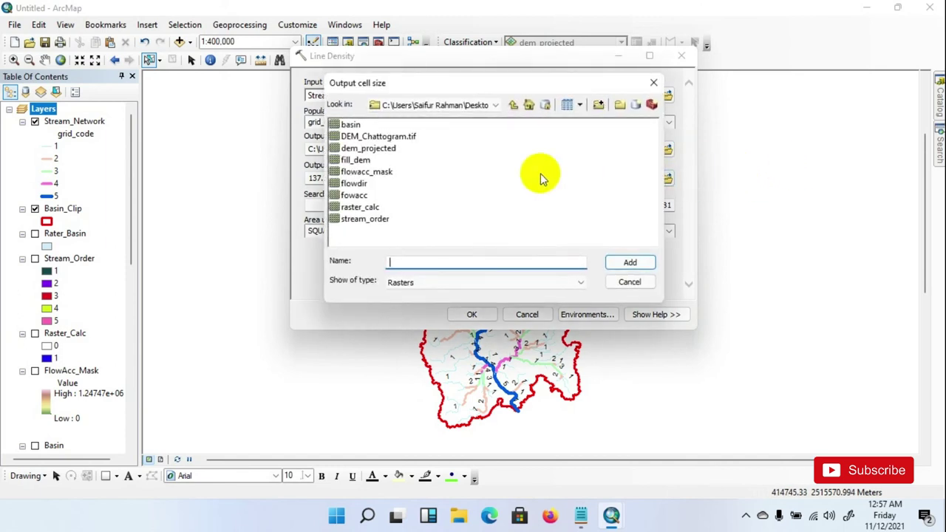
left_click_drag(403, 83, 527, 62)
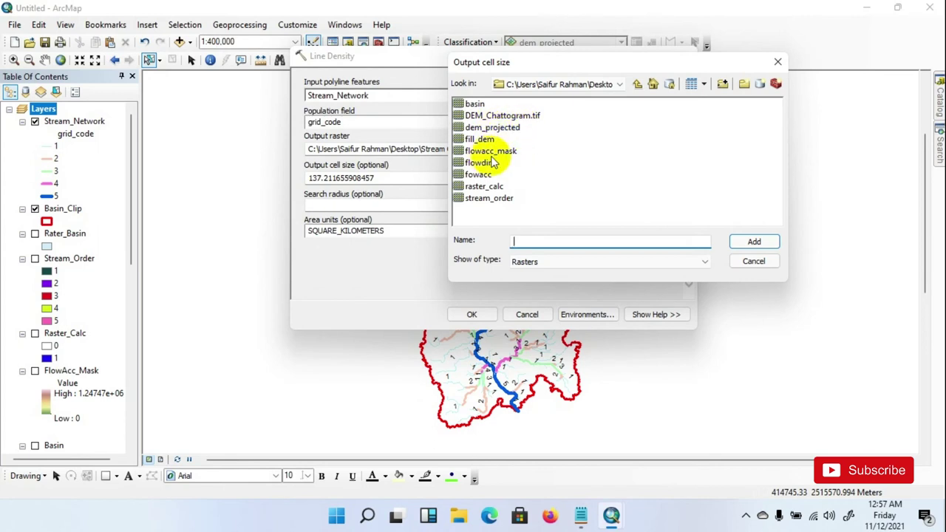
left_click(506, 129)
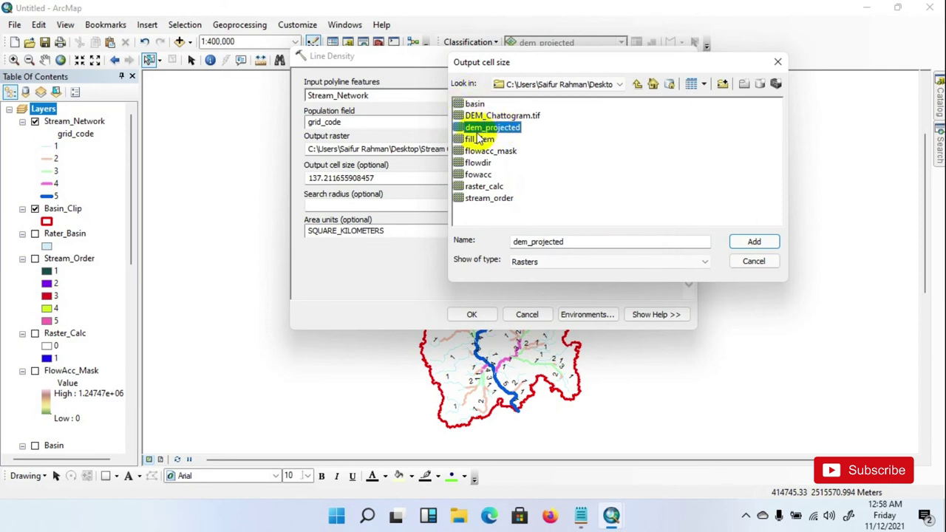
left_click(745, 243)
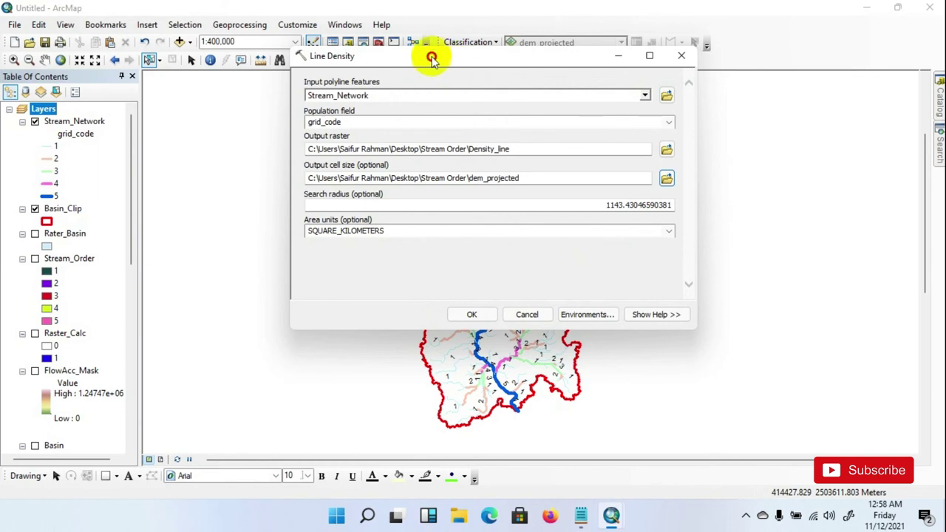
left_click_drag(433, 56, 383, 53)
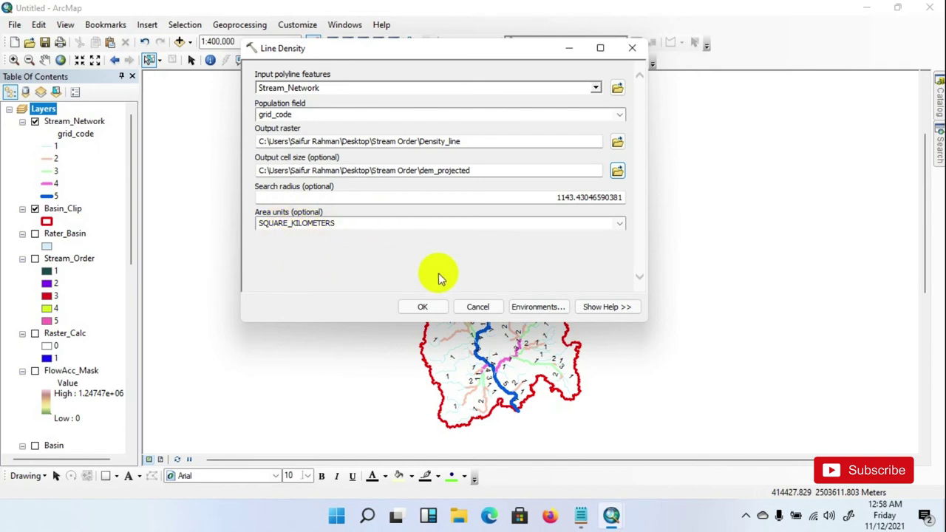
- Set the Raster Analysis cell size to Minimum of Inputs in the tool's environment settings
left_click(538, 307)
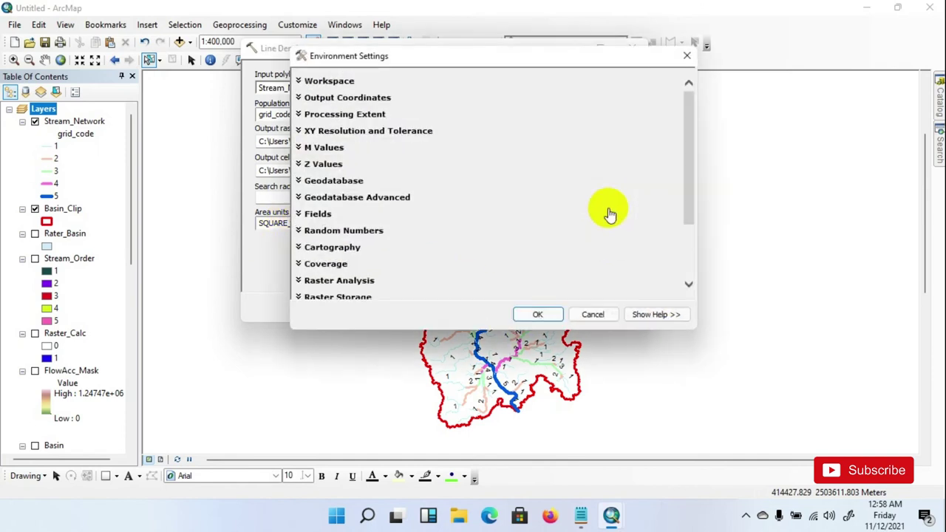
scroll(403, 222, "down", 2)
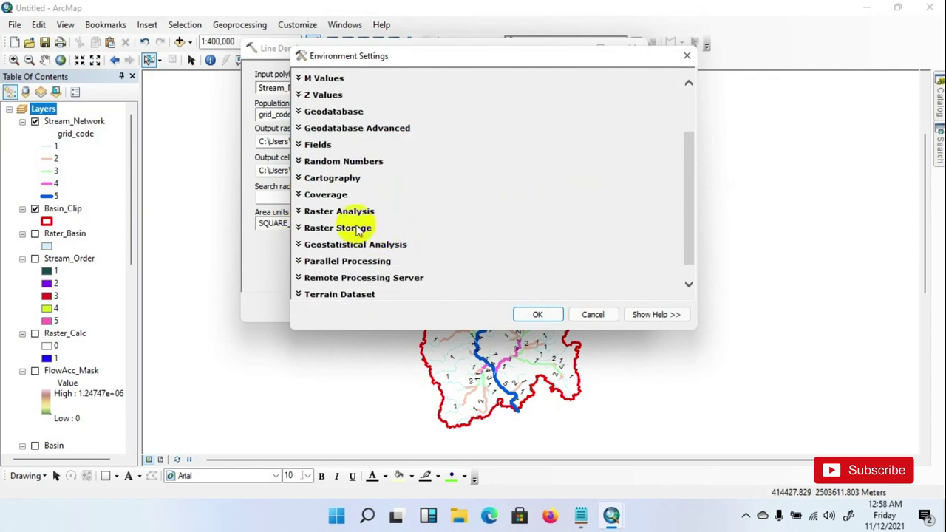
left_click(307, 212)
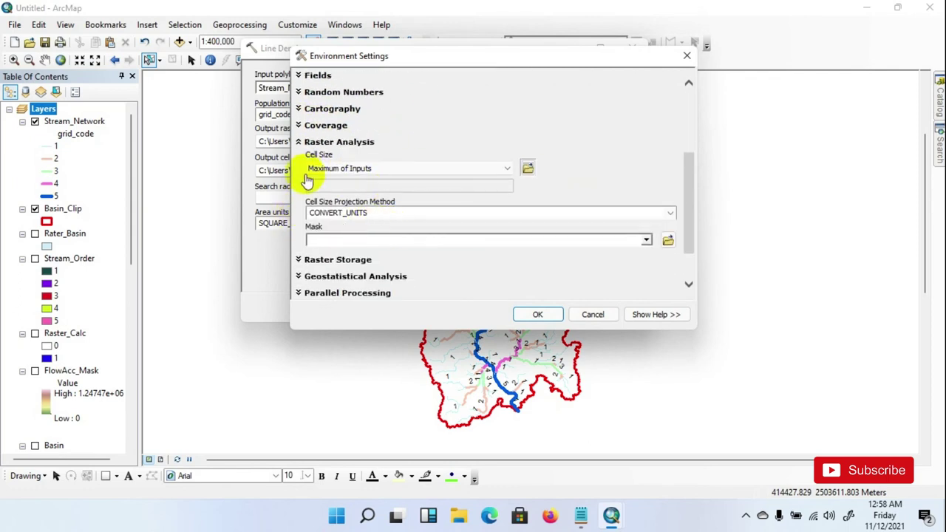
left_click(349, 170)
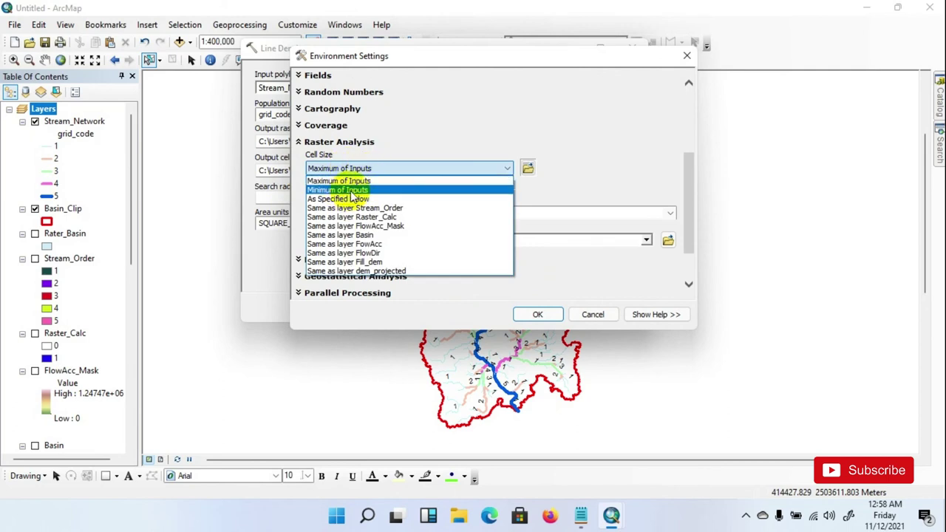
left_click(352, 191)
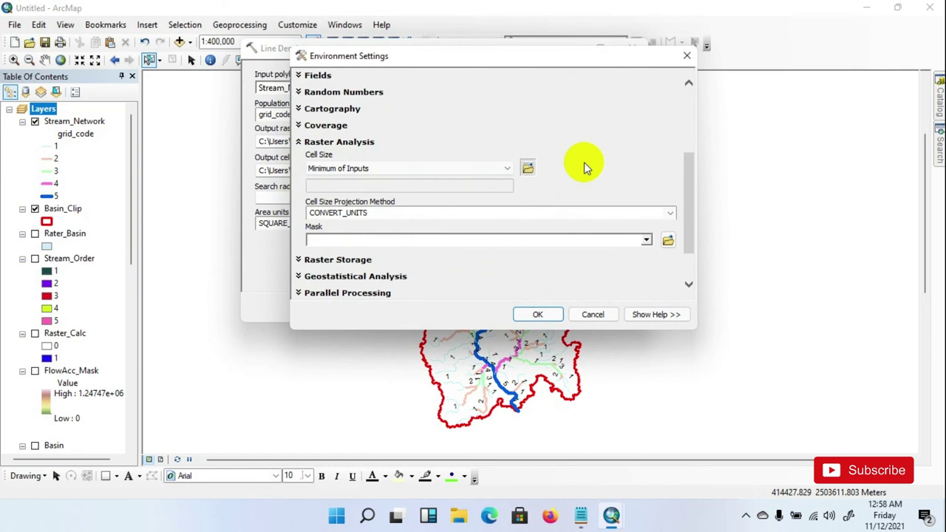
- Set the Raster Analysis mask to Basin_Clip, accept the environment settings and run Line Density
scroll(583, 162, "down", 1)
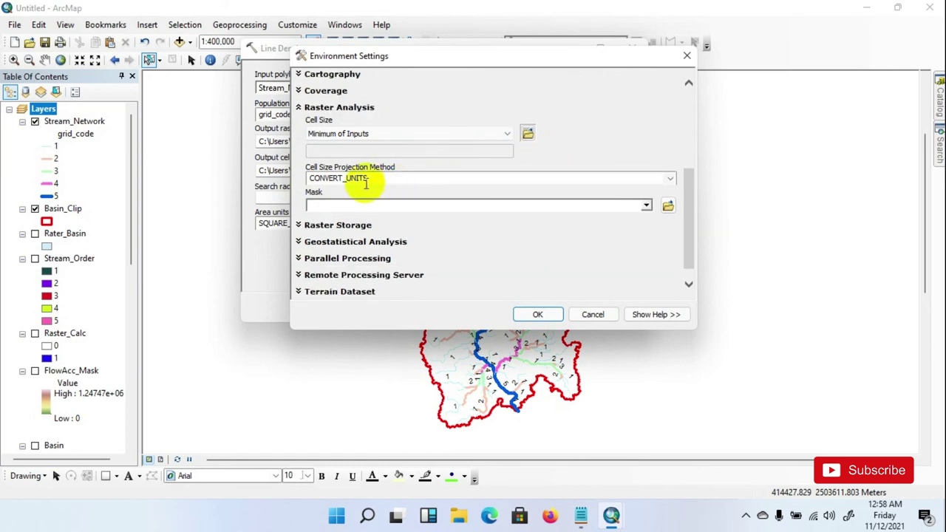
left_click(671, 180)
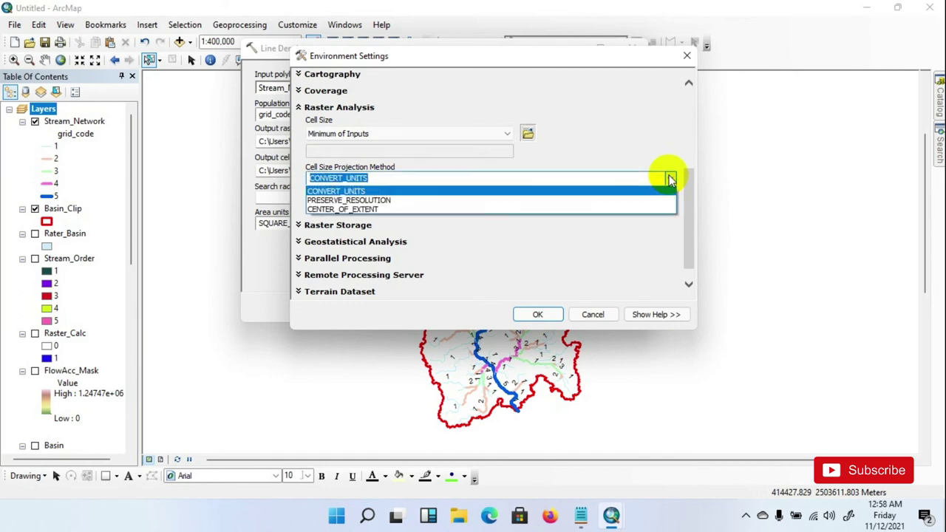
left_click(670, 179)
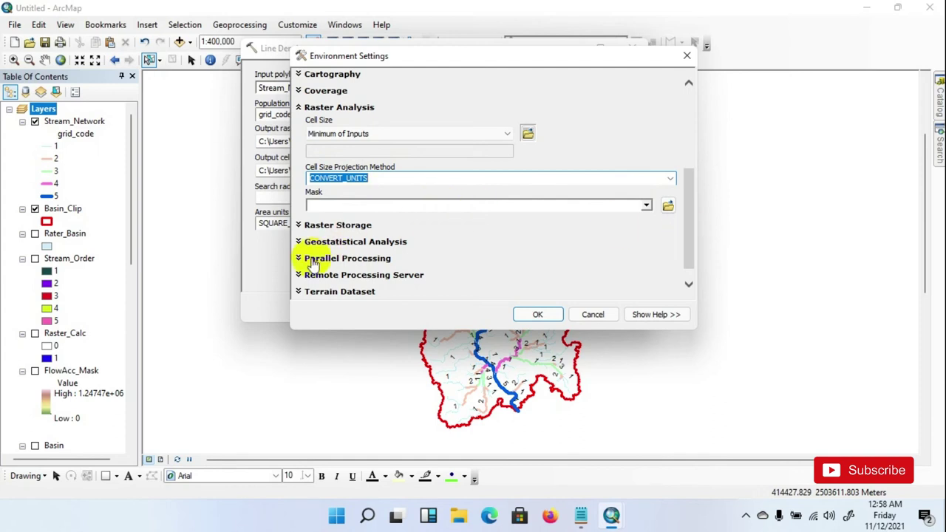
left_click(648, 207)
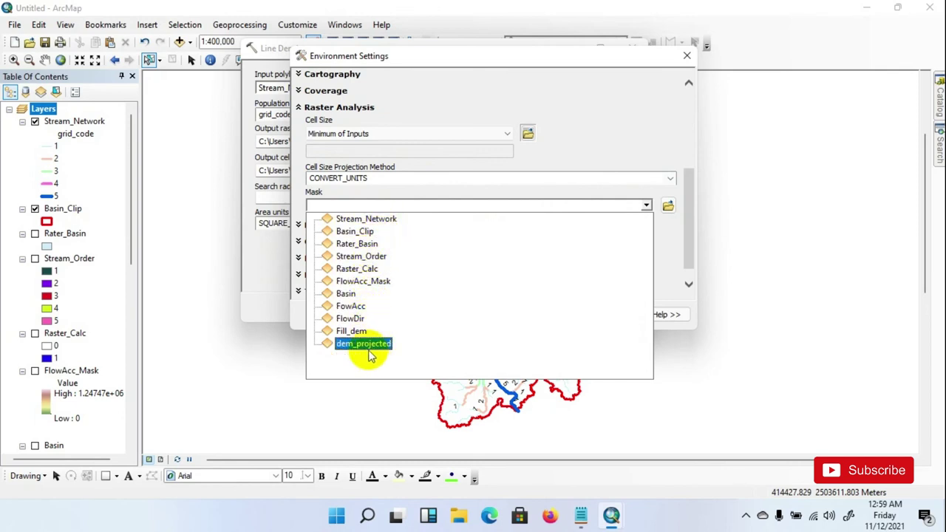
left_click(368, 234)
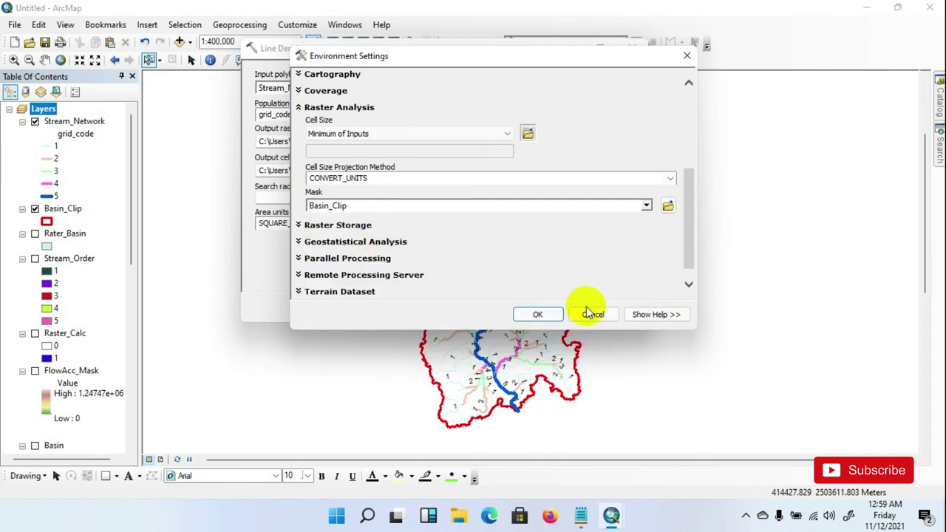
left_click(537, 315)
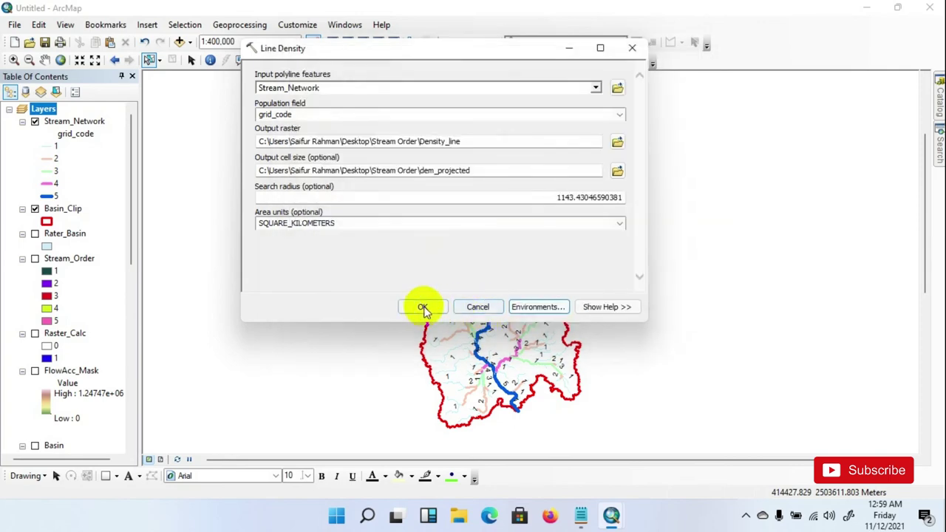
left_click(426, 307)
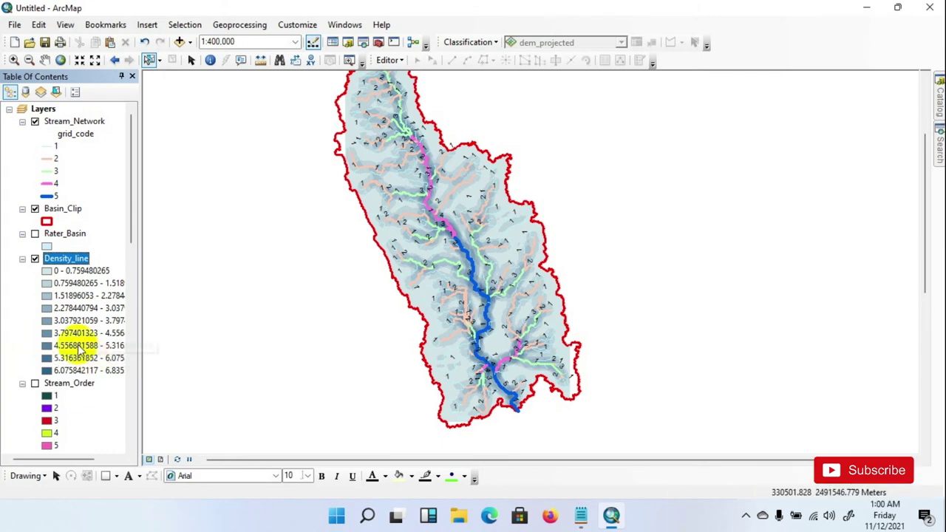
- Set the classified symbology of the Density_line layer to 5 classes
right_click(70, 259)
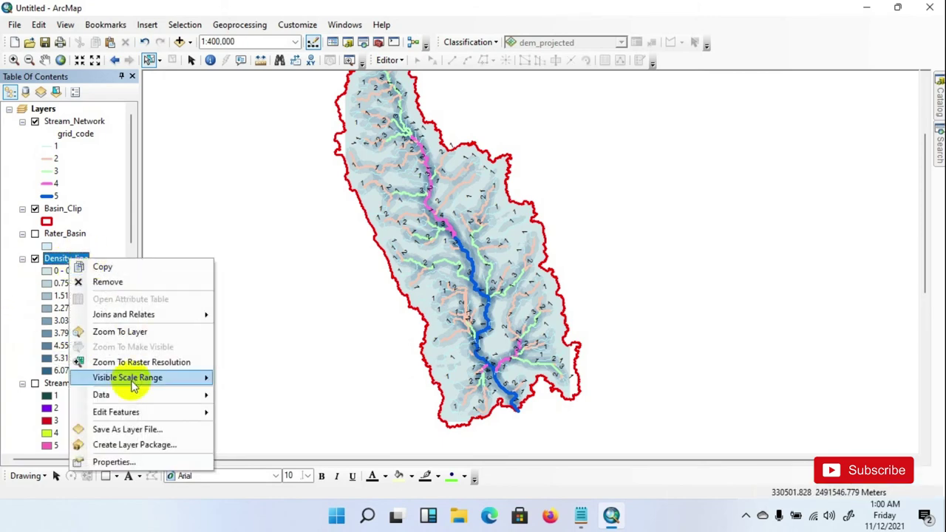
left_click(113, 462)
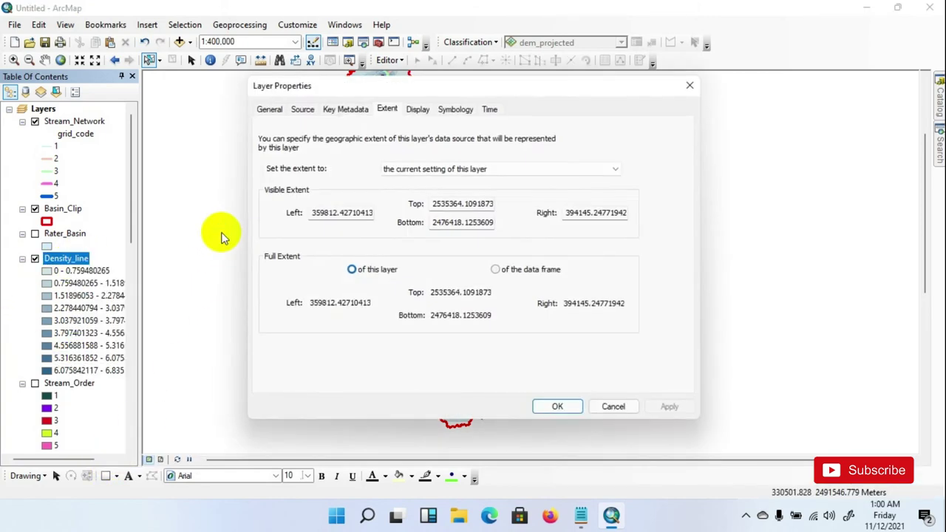
left_click(445, 110)
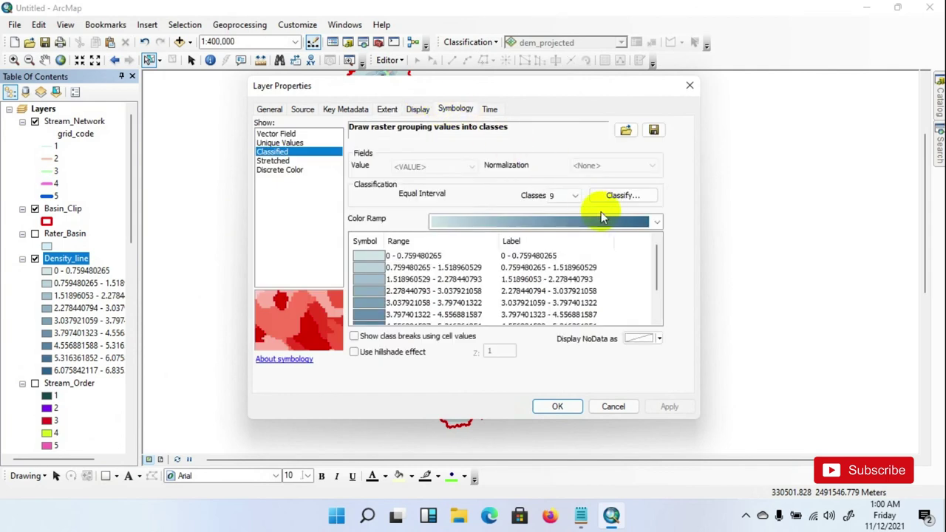
left_click(577, 196)
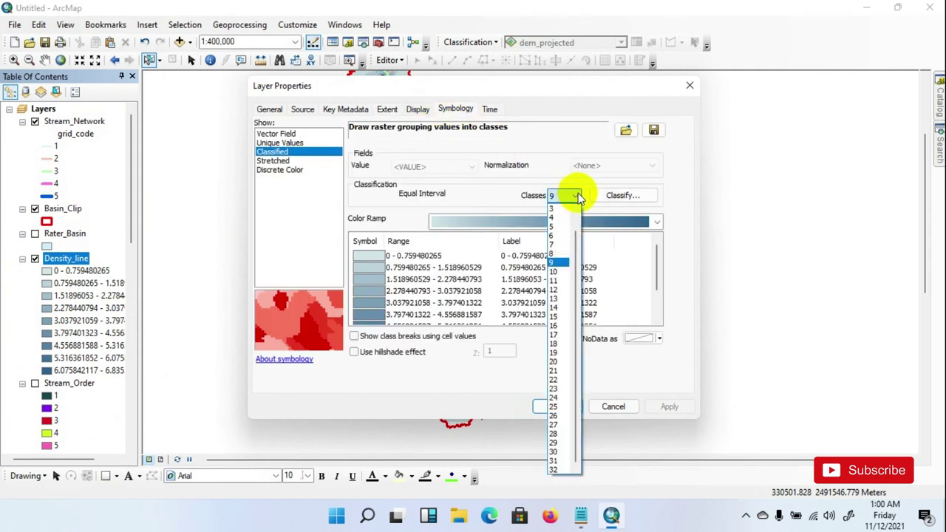
left_click(559, 227)
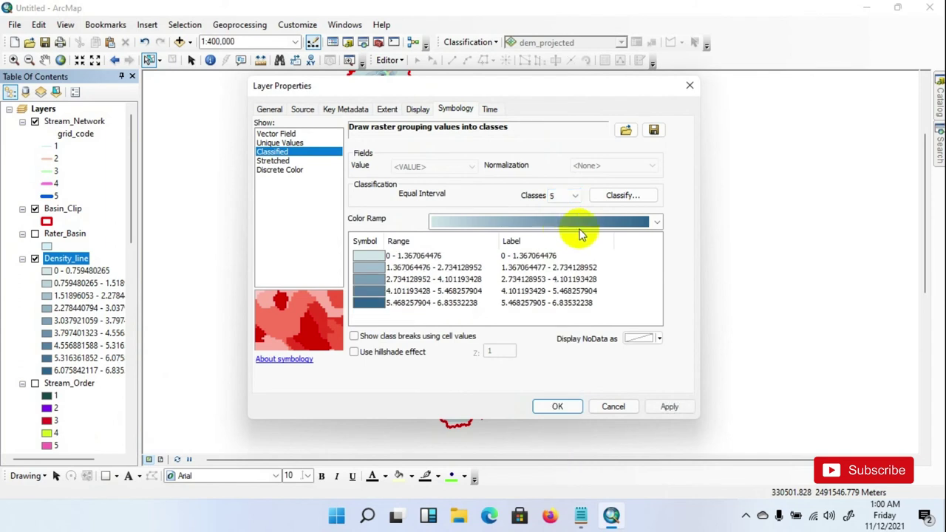
- Try a red-to-green and a yellow-to-red color ramp on the Density_line classes
left_click(473, 222)
scroll(509, 297, "down", 10)
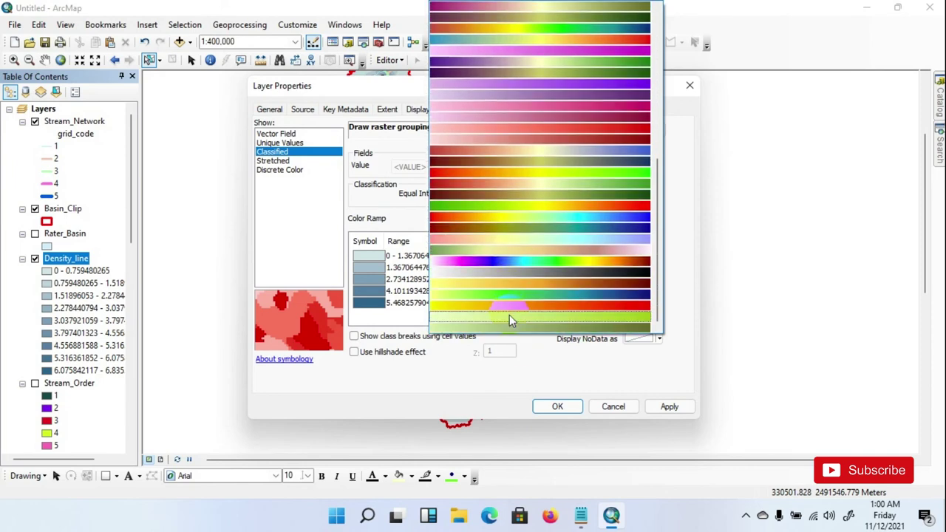
left_click(536, 182)
left_click(664, 407)
left_click(528, 221)
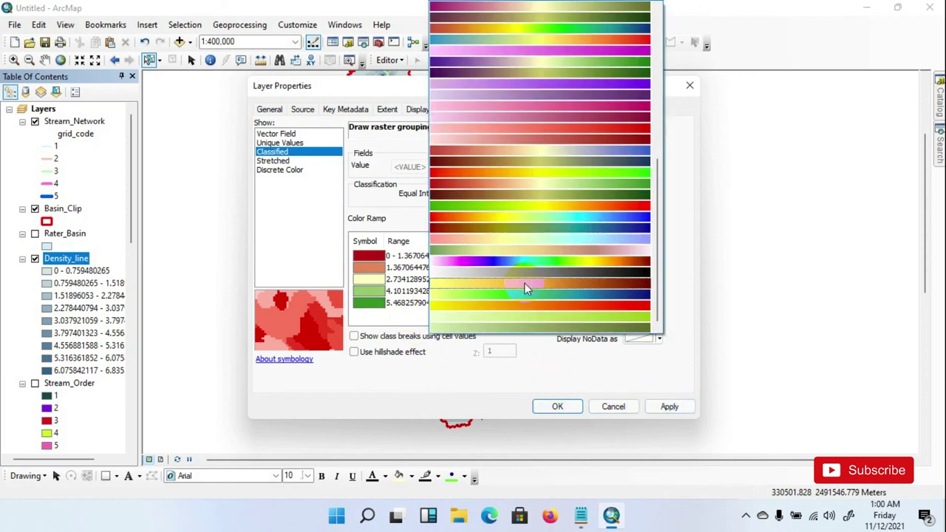
left_click(520, 303)
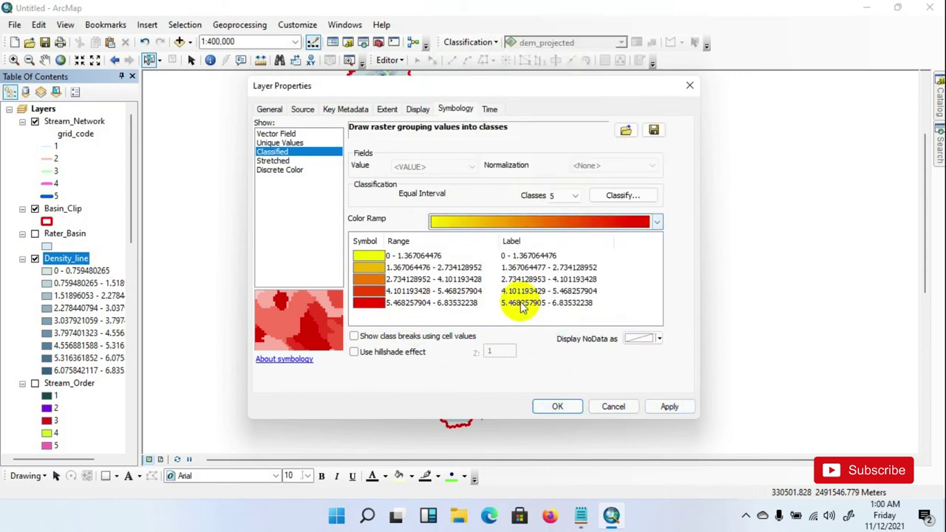
- Apply the multicolor ramp running from pale aqua through green, orange and brown to white to the Density_line classes and accept the symbology
left_click(520, 221)
scroll(522, 222, "down", 5)
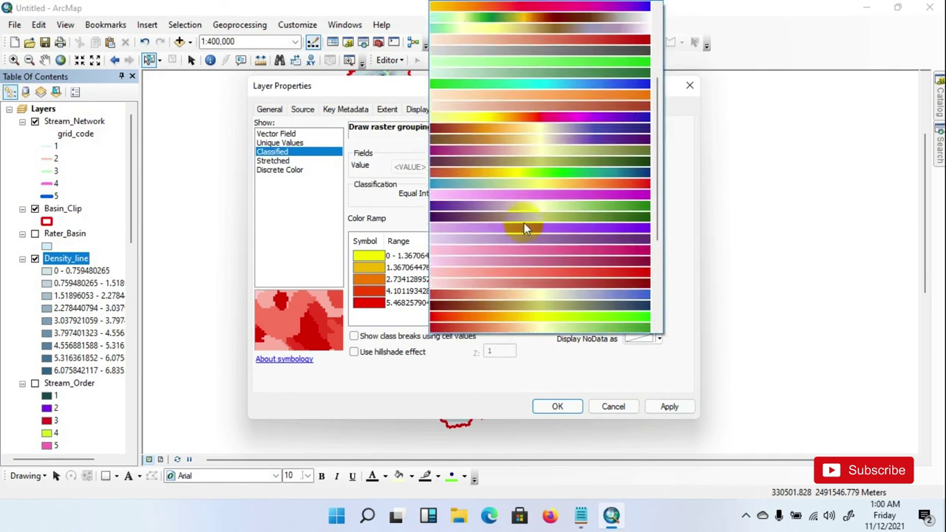
left_click(499, 110)
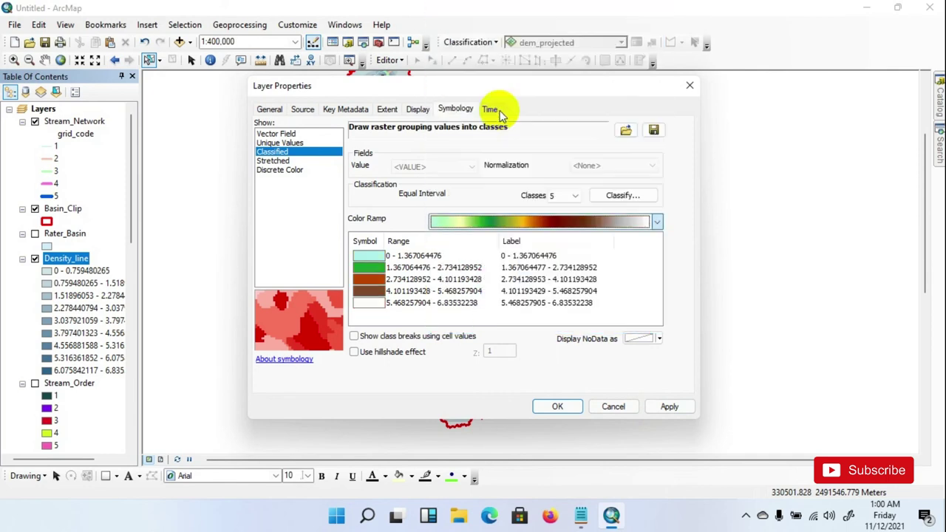
left_click(670, 407)
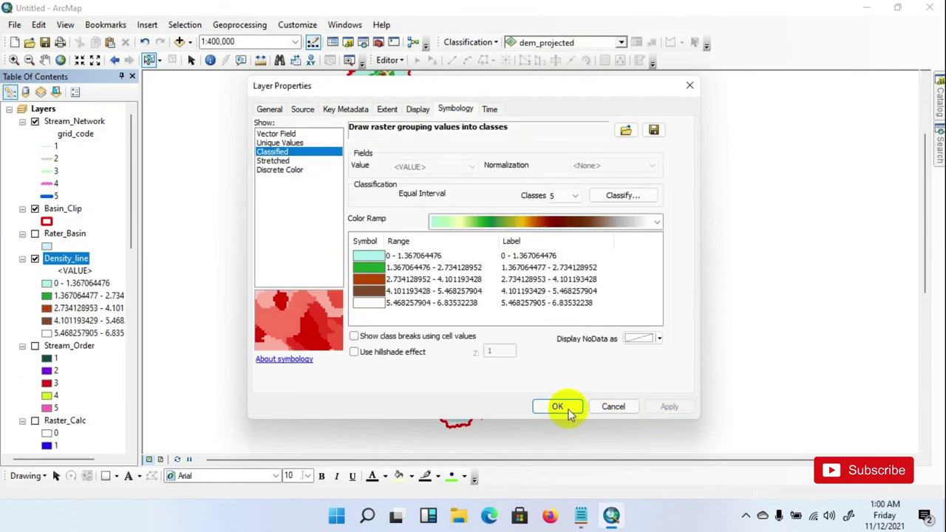
left_click(565, 408)
scroll(434, 366, "up", 2)
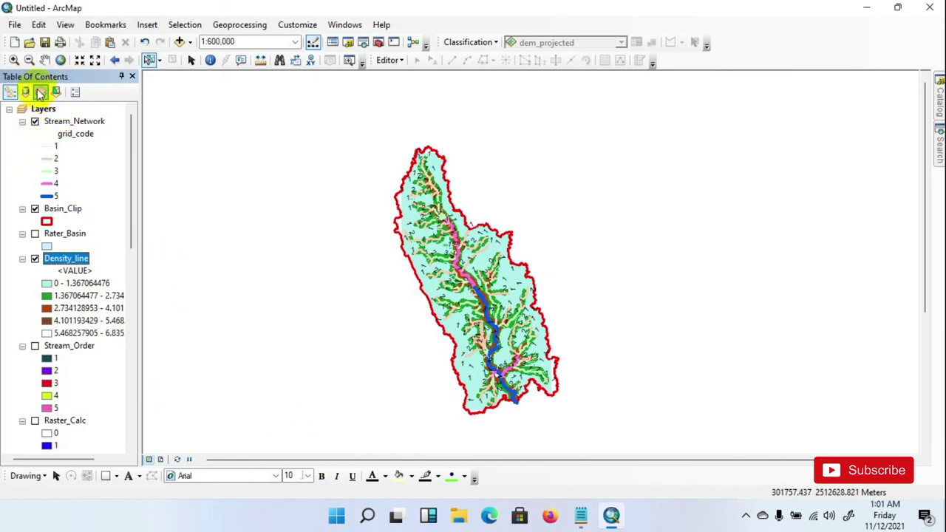
- Add a Float field named Length_m with precision 10 and scale 10 to the Stream_Network attribute table
right_click(71, 122)
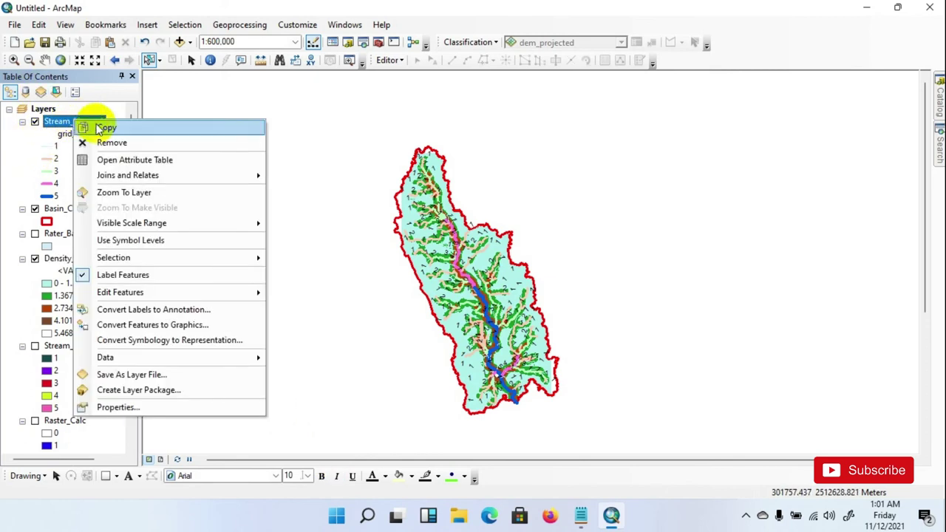
left_click(114, 161)
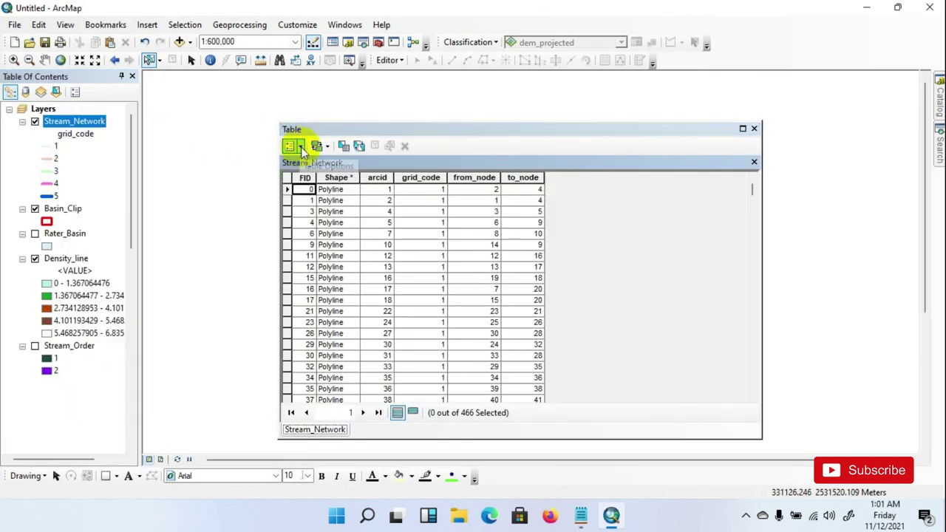
left_click(300, 146)
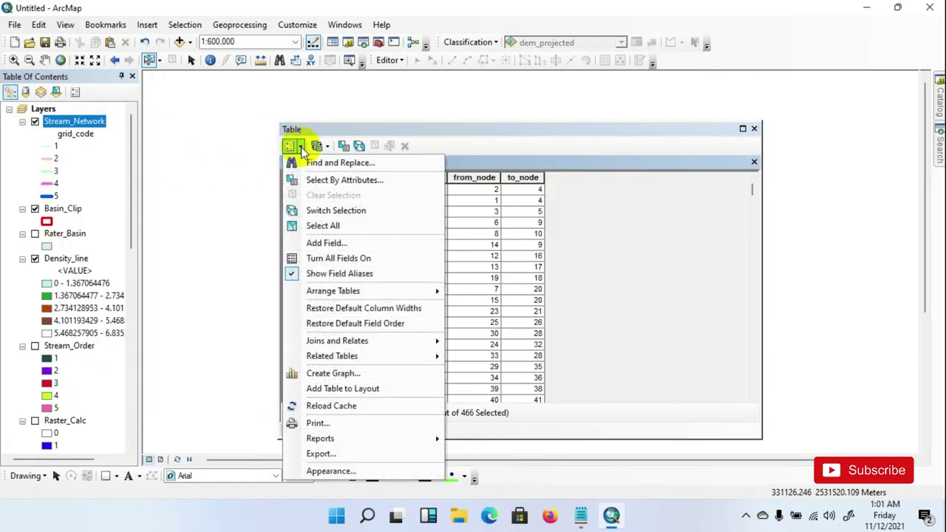
left_click(323, 245)
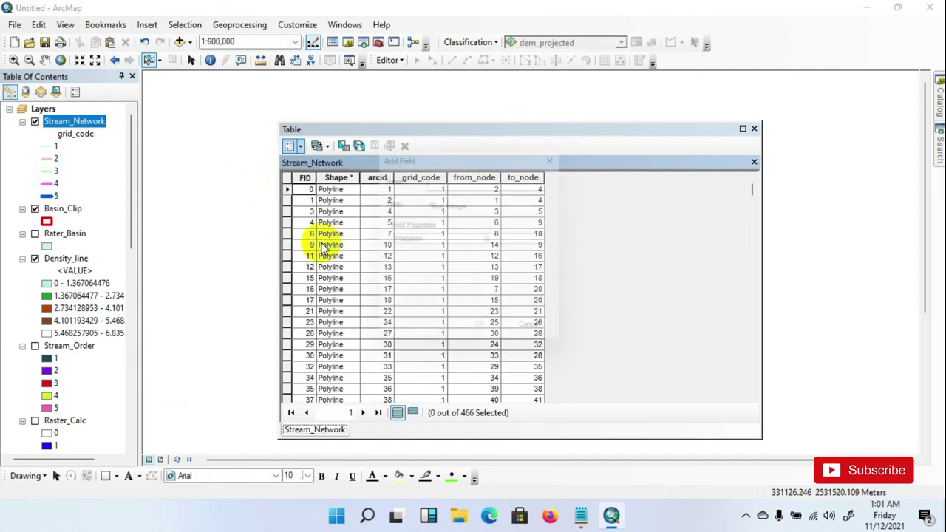
left_click_drag(450, 154, 453, 187)
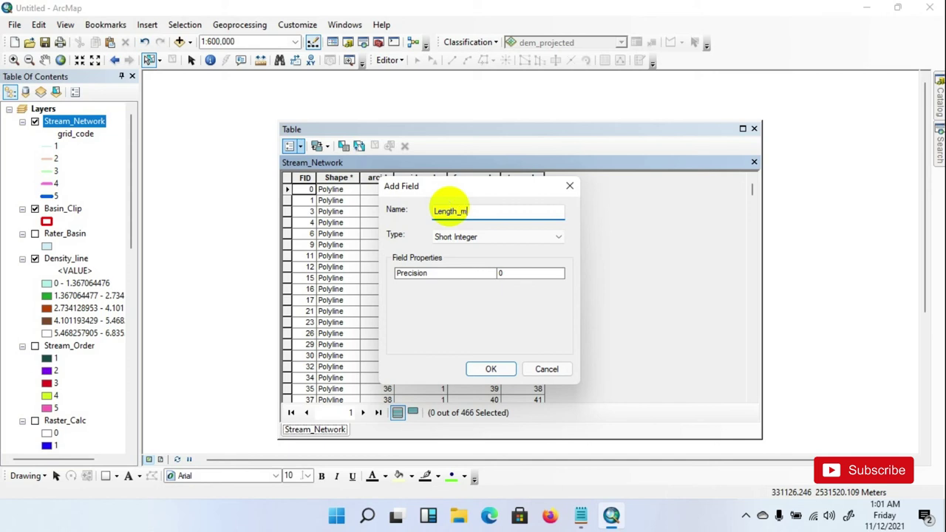
left_click(473, 236)
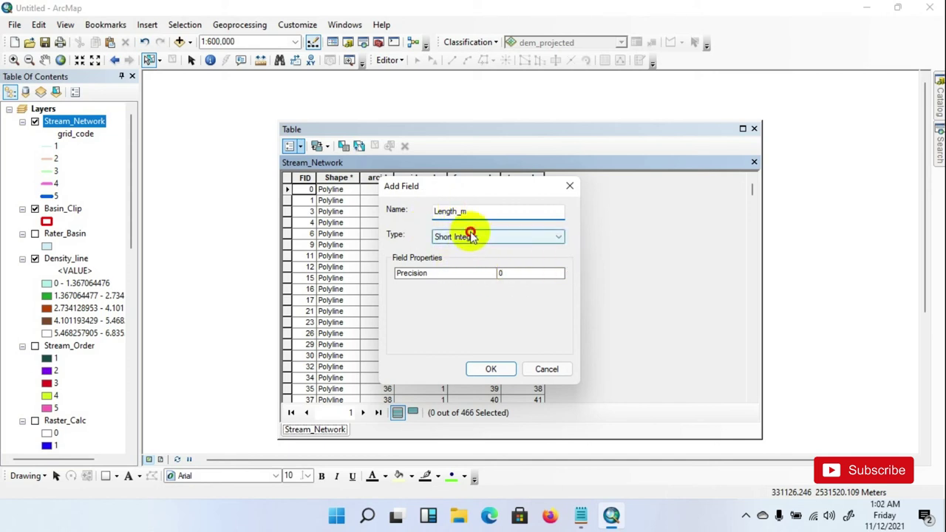
left_click(510, 268)
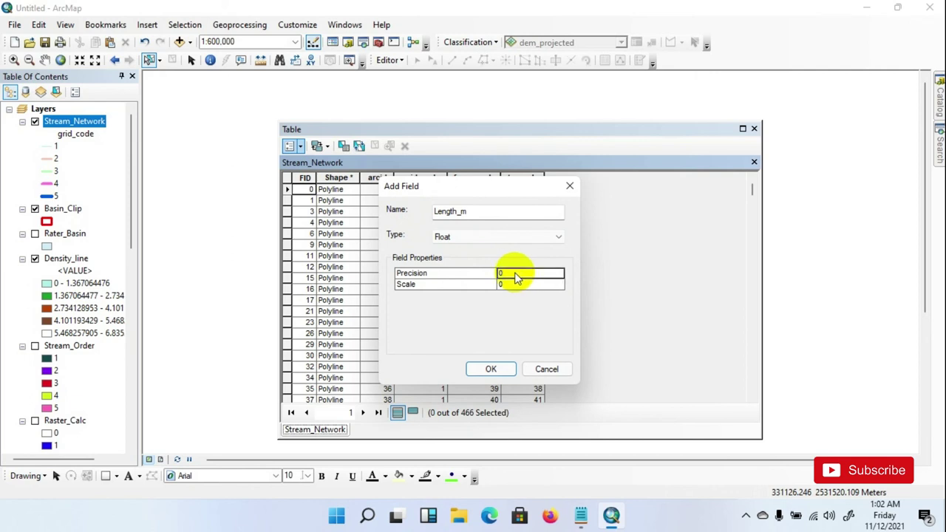
type("10")
left_click(518, 285)
type("10")
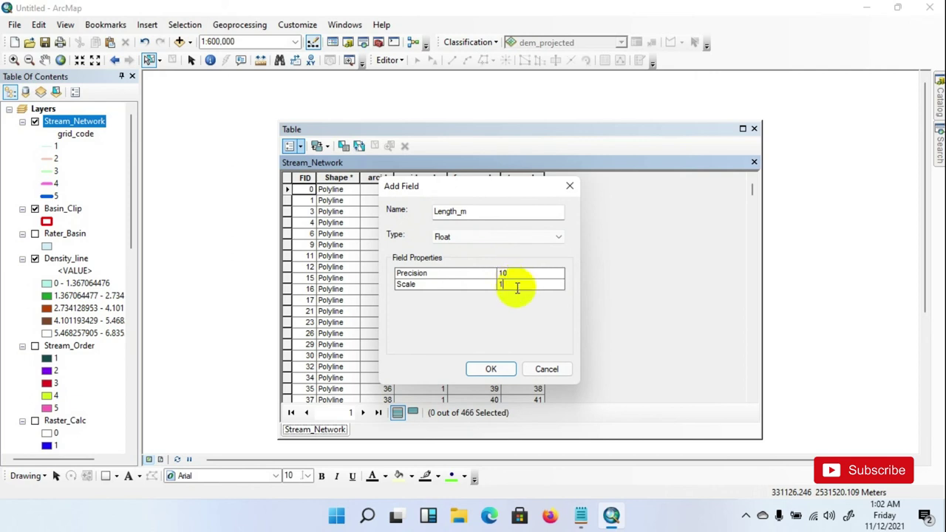
left_click(490, 369)
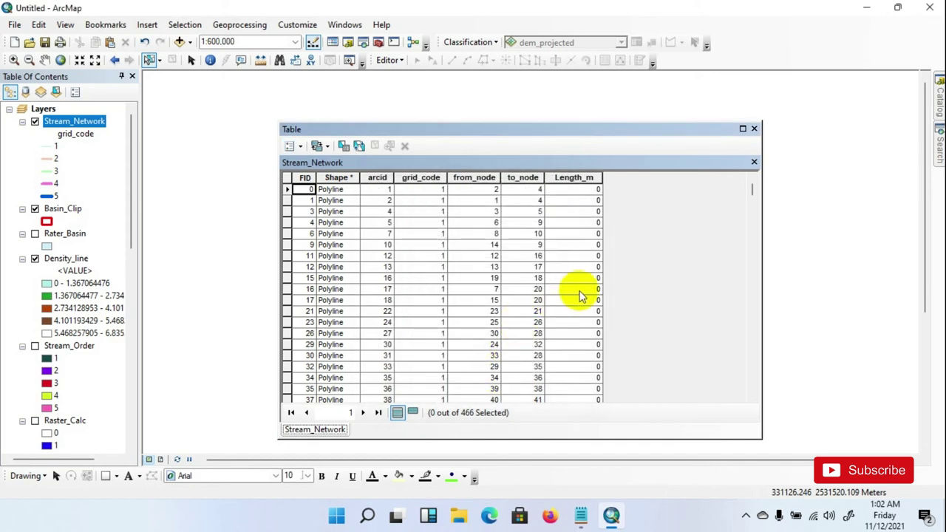
- Calculate each stream's length in Kilometers into the Length_m field, using the data source's coordinate system, and review the values
left_click(573, 180)
right_click(573, 184)
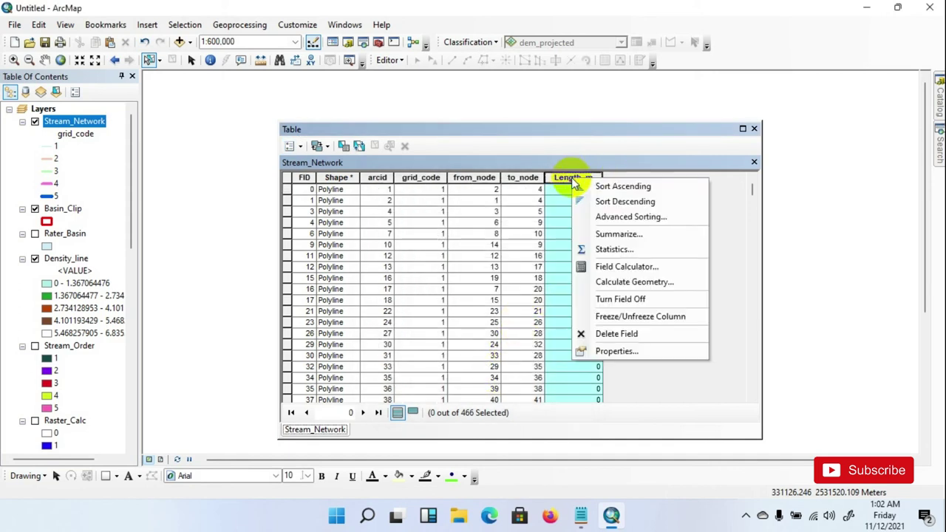
left_click(634, 282)
left_click(445, 286)
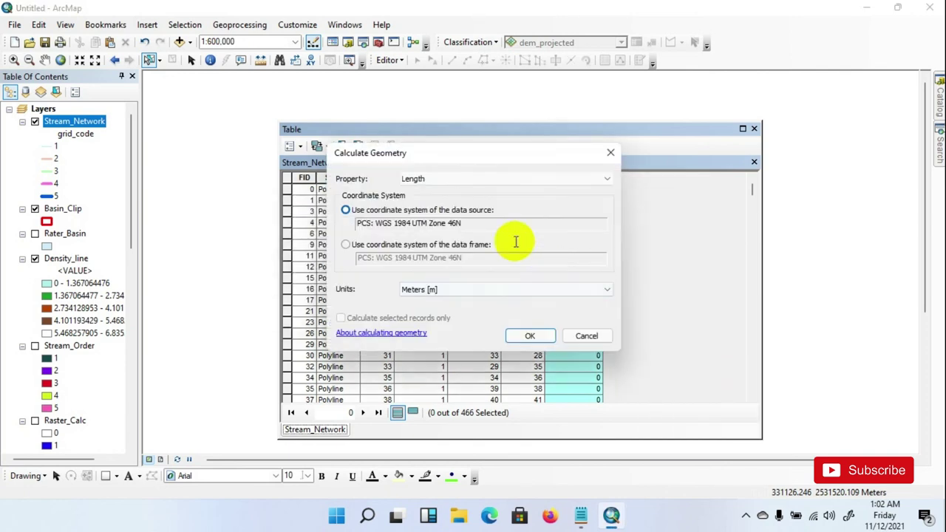
left_click(425, 290)
left_click(454, 321)
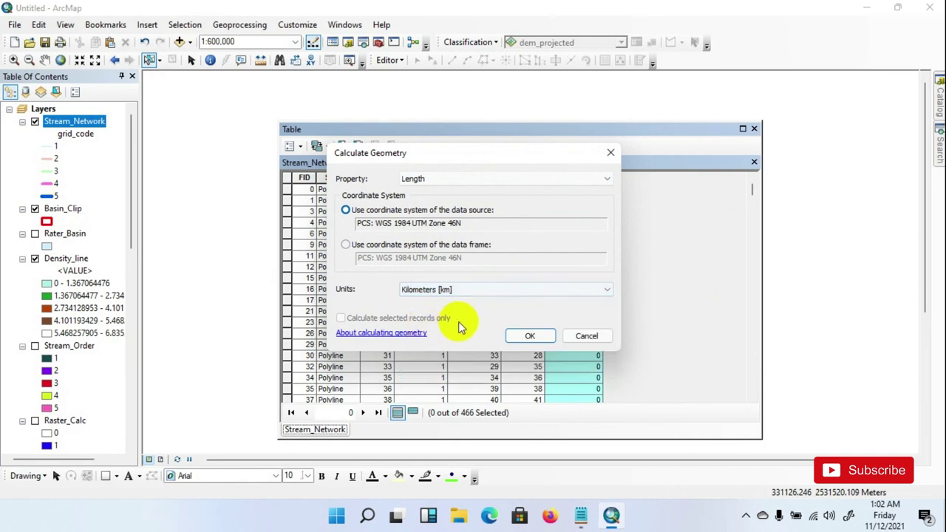
left_click(519, 334)
left_click(454, 288)
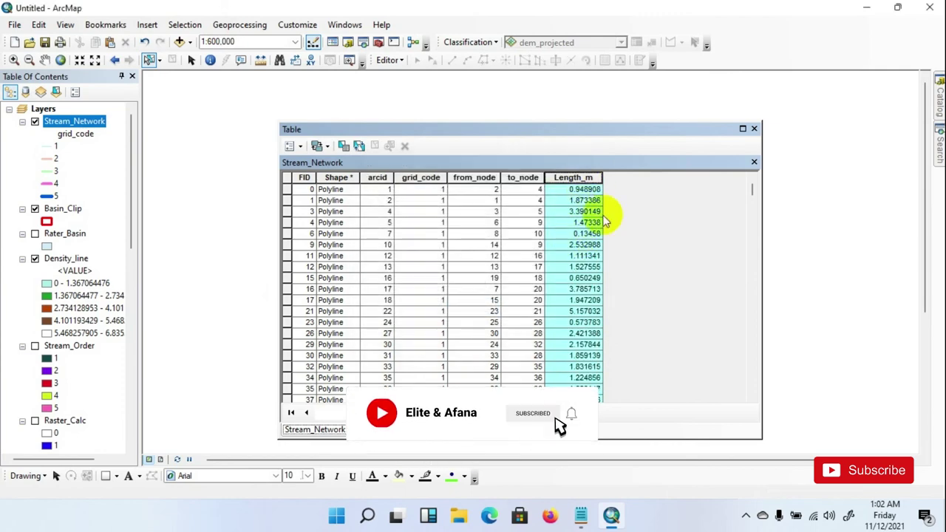
scroll(575, 262, "down", 5)
scroll(573, 274, "up", 5)
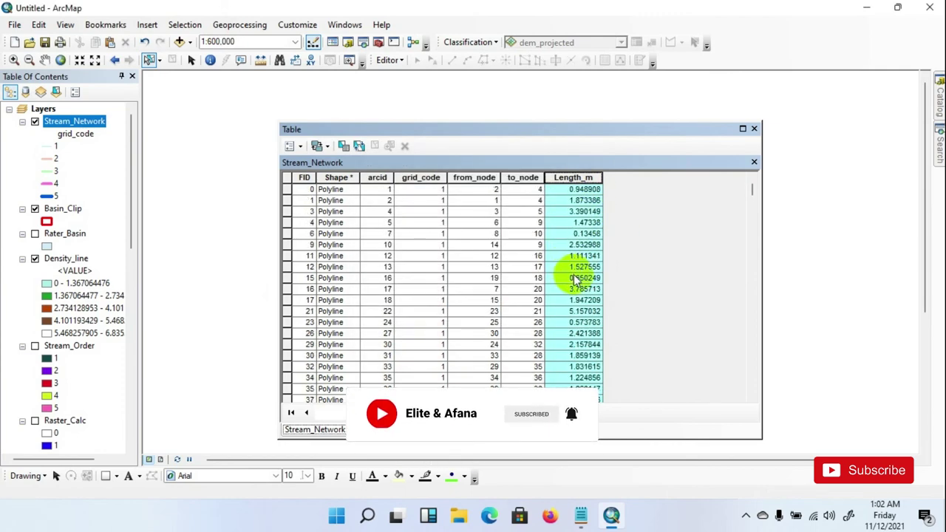
- Change the alias of the Length_m field to Length_km
right_click(584, 181)
left_click(616, 348)
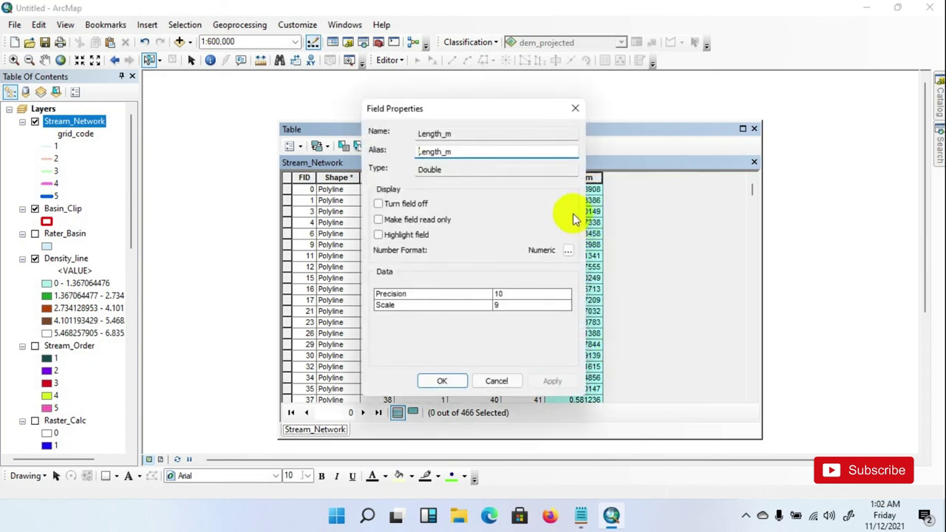
left_click(462, 151)
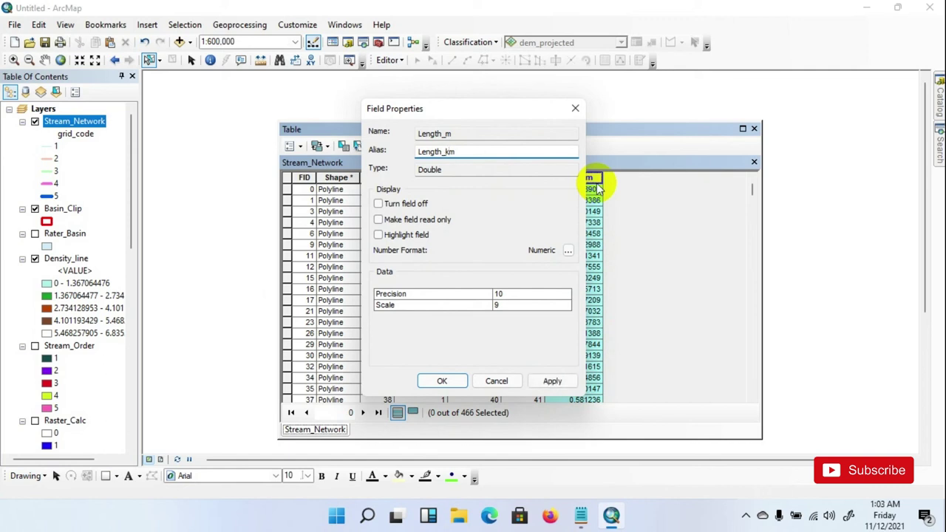
left_click(436, 380)
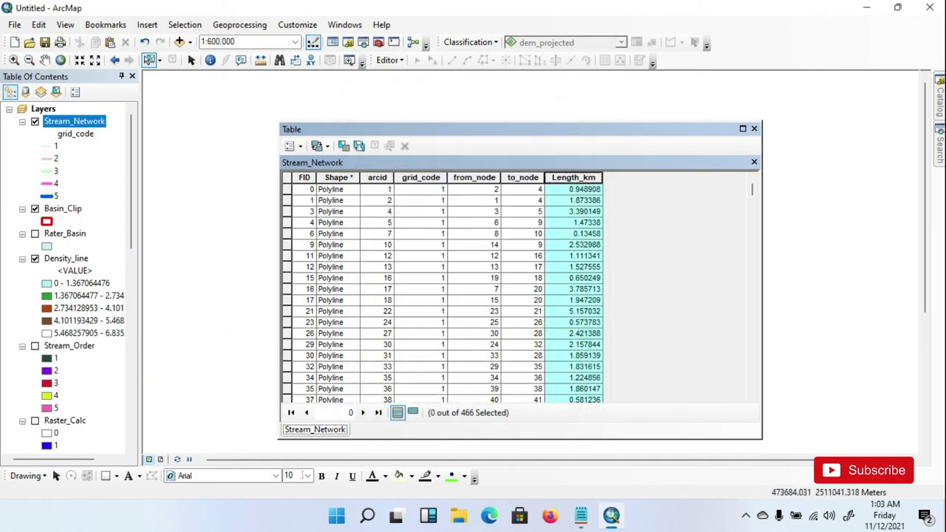
- Rename the Basin_Clip layer as Watershed Area
double_click(71, 210)
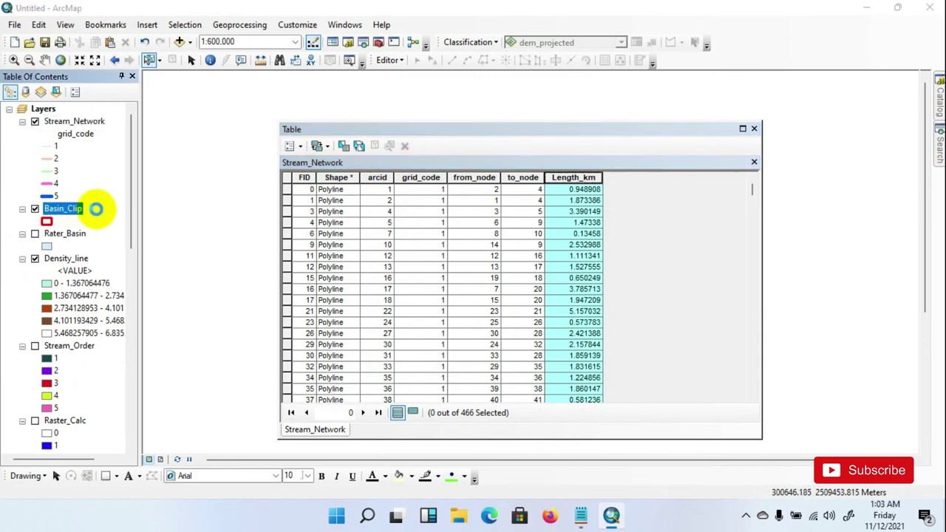
left_click(695, 64)
left_click(68, 211)
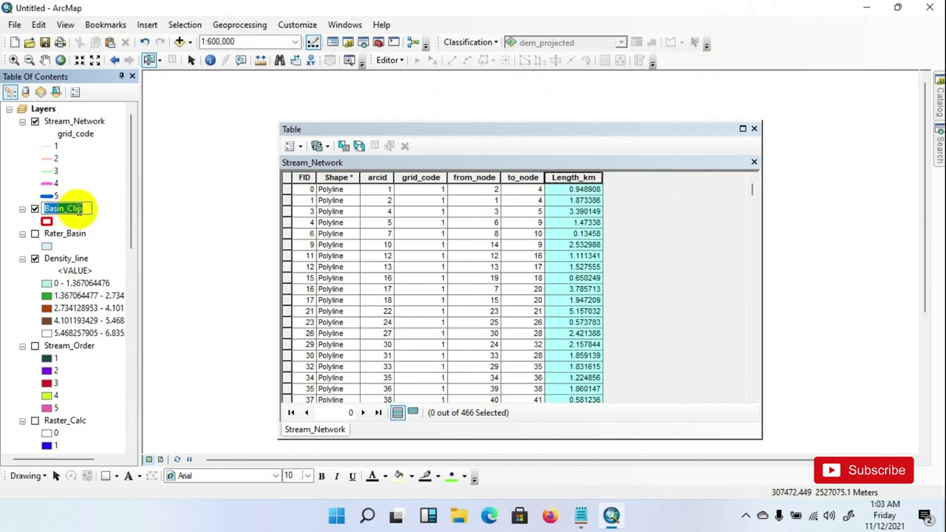
type("Watershed Area")
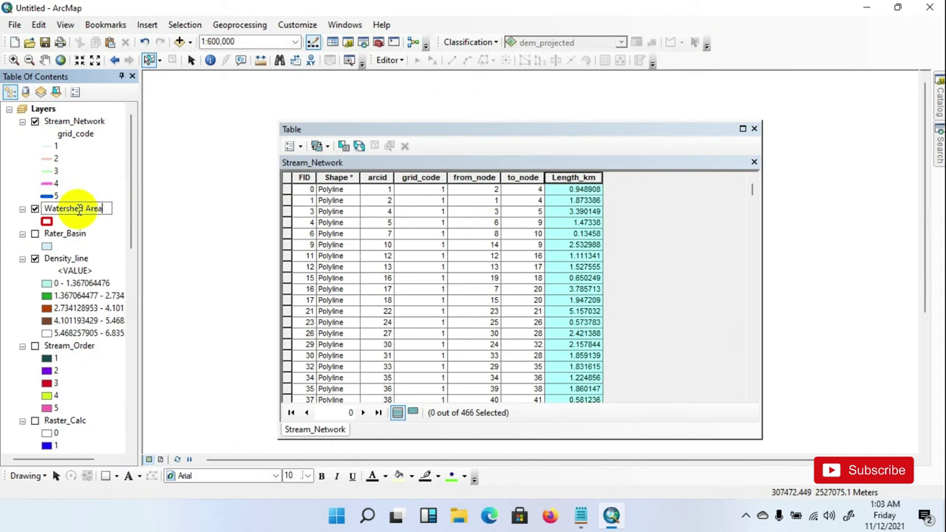
key("Return")
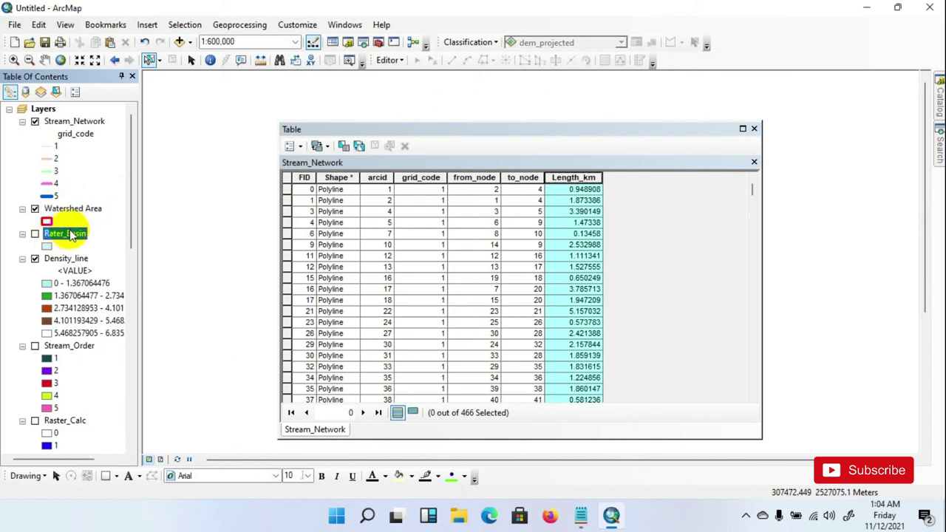
- Add a Float field named Area_sqm with precision 10 and scale 10 to the Watershed Area attribute table
right_click(72, 213)
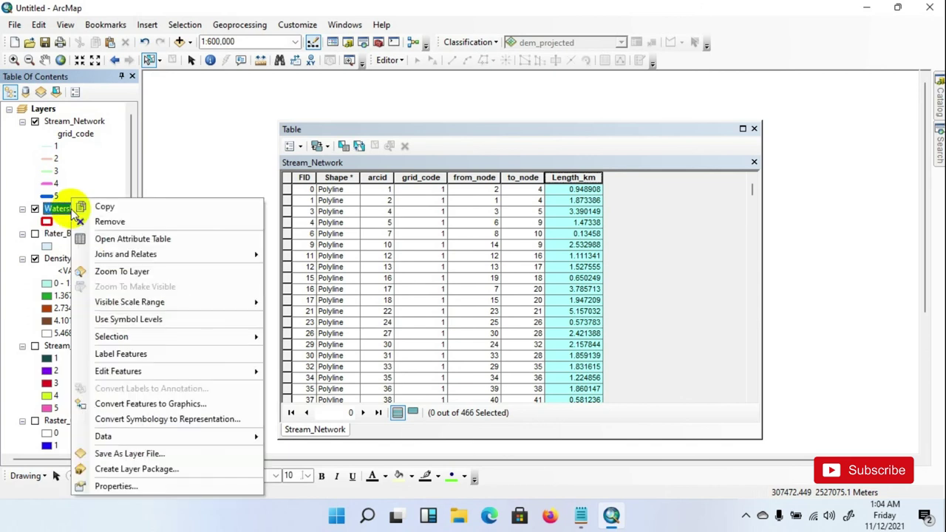
left_click(126, 239)
left_click(299, 147)
left_click(332, 243)
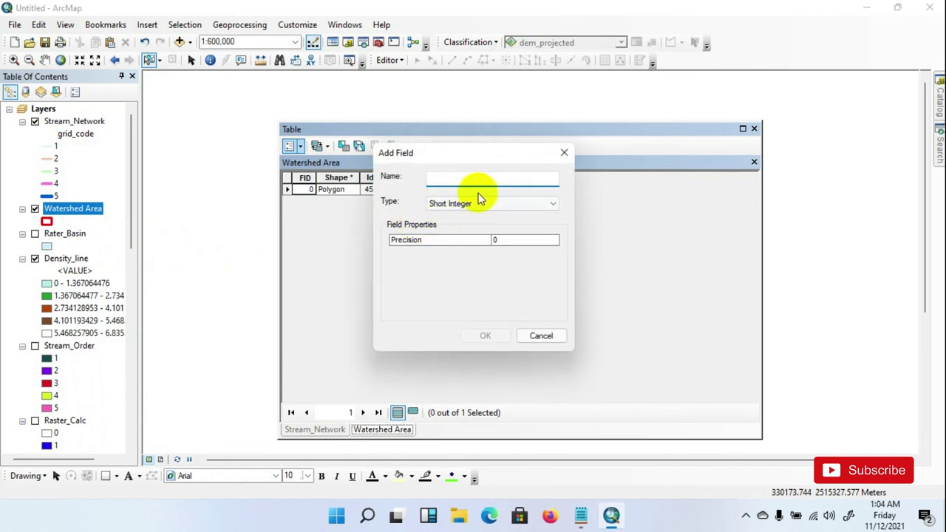
left_click(465, 204)
left_click(449, 231)
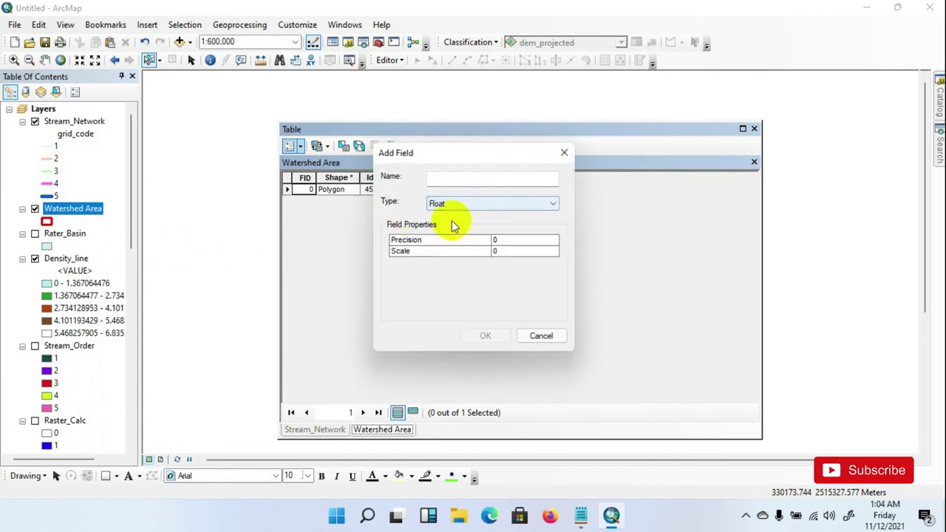
left_click(449, 180)
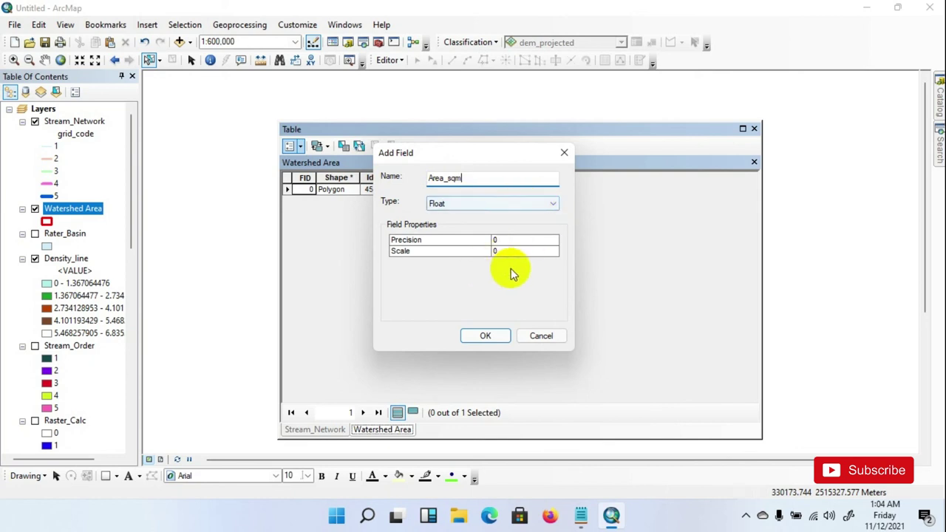
left_click(513, 244)
type("10")
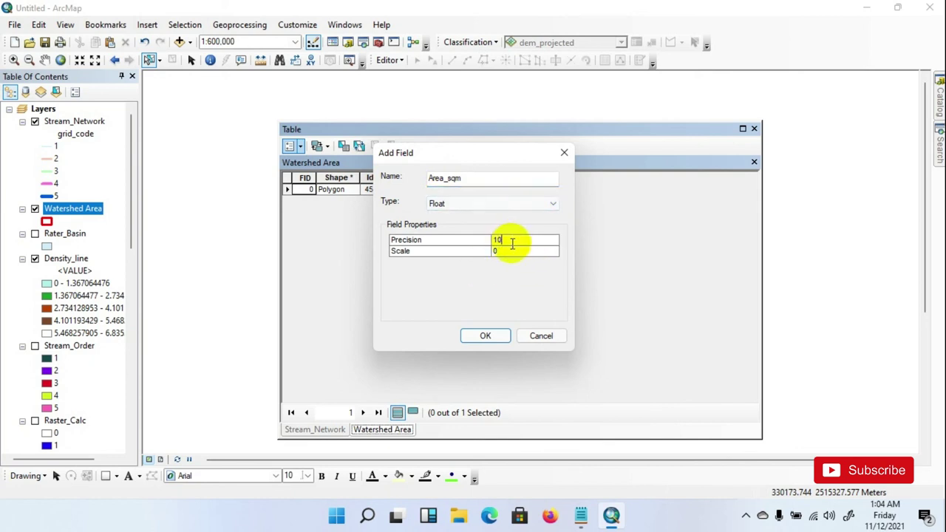
left_click(506, 252)
type("10")
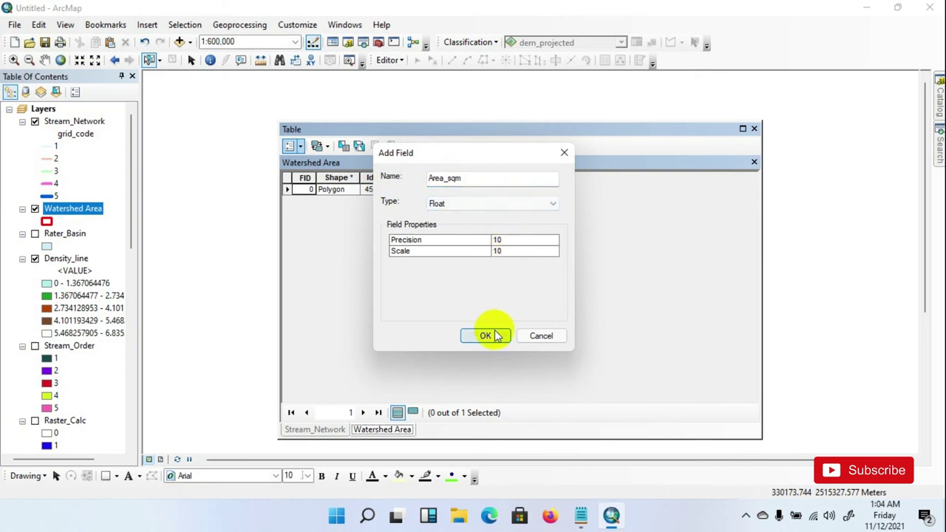
left_click(492, 334)
- Calculate the watershed polygon's area in Square Kilometers into the Area_sqm field, using the data source's coordinate system
right_click(459, 180)
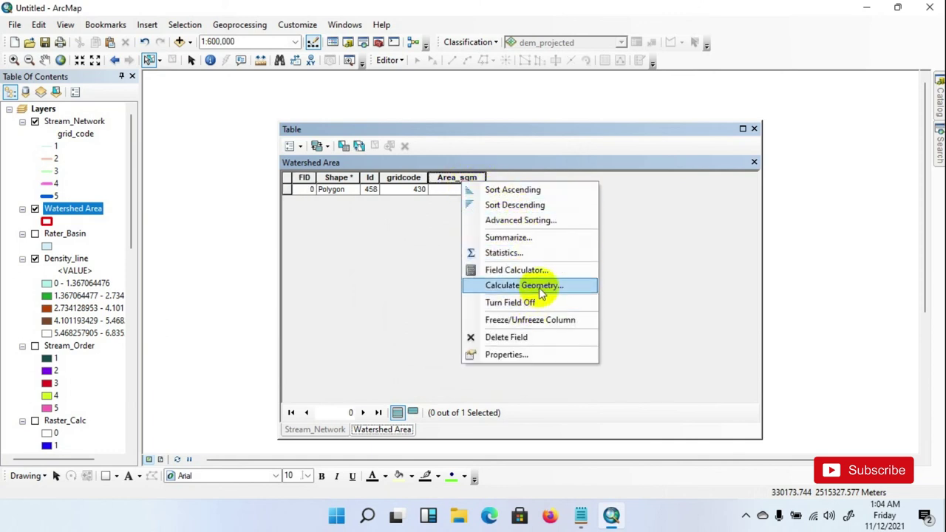
left_click(540, 286)
left_click(442, 286)
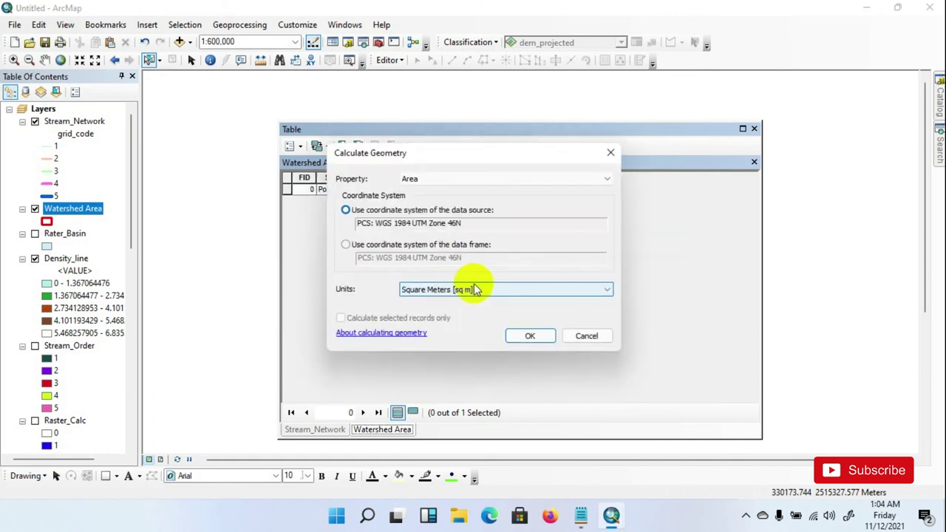
left_click(448, 291)
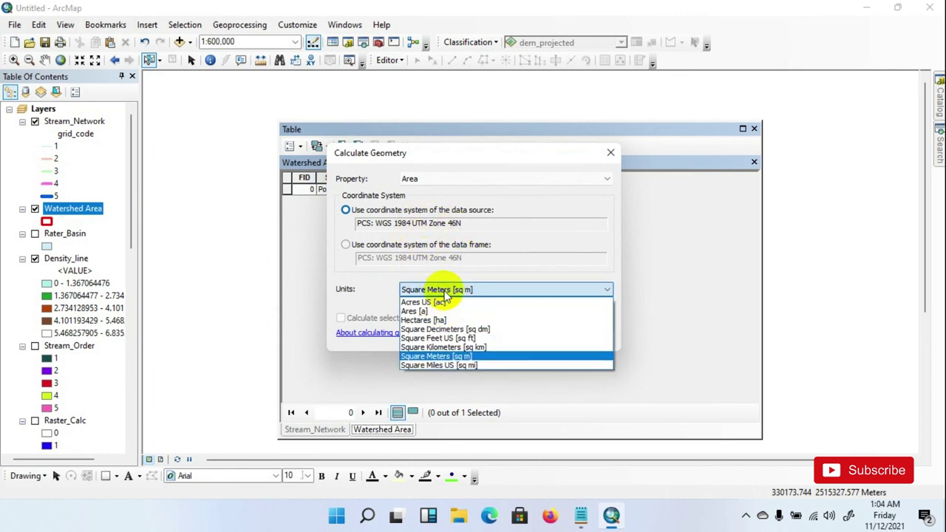
left_click(450, 347)
left_click(526, 337)
left_click(458, 288)
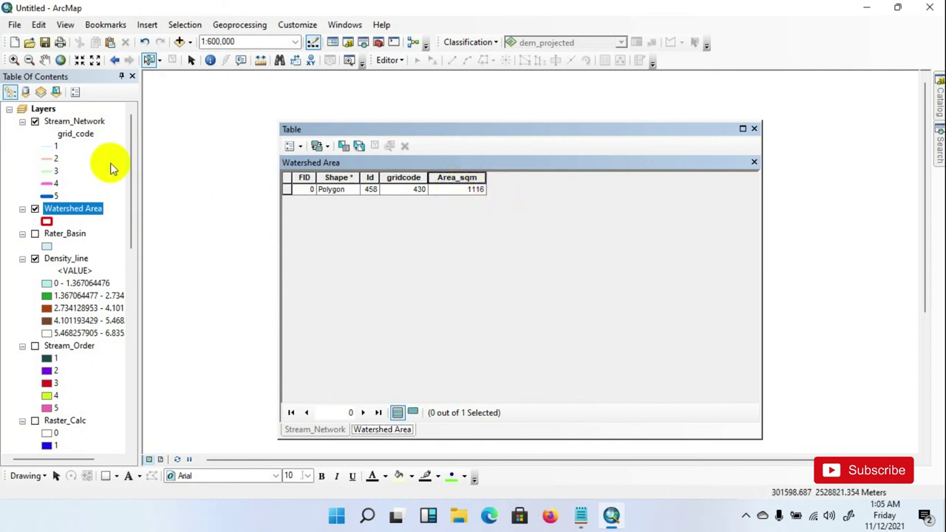
- Open the Stream_Network attribute table, run statistics on the Length_km field, and copy the Sum value
right_click(80, 121)
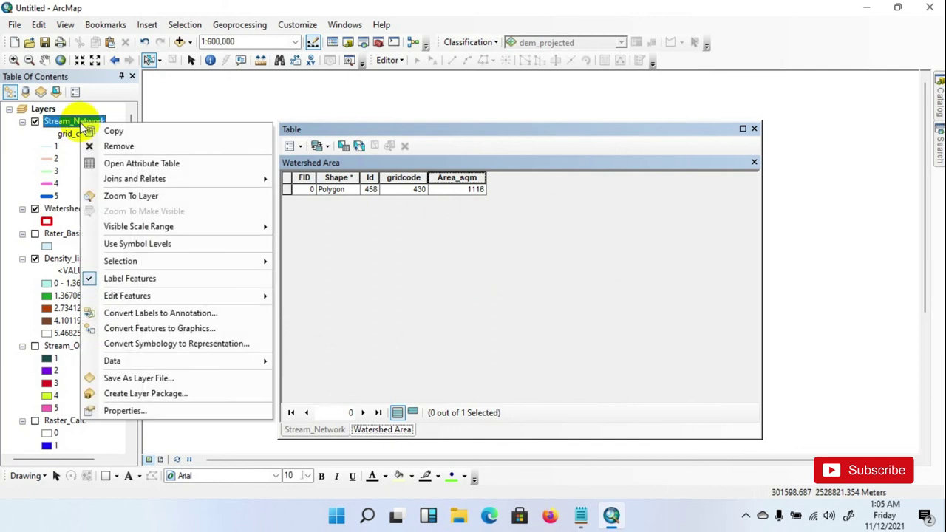
left_click(135, 164)
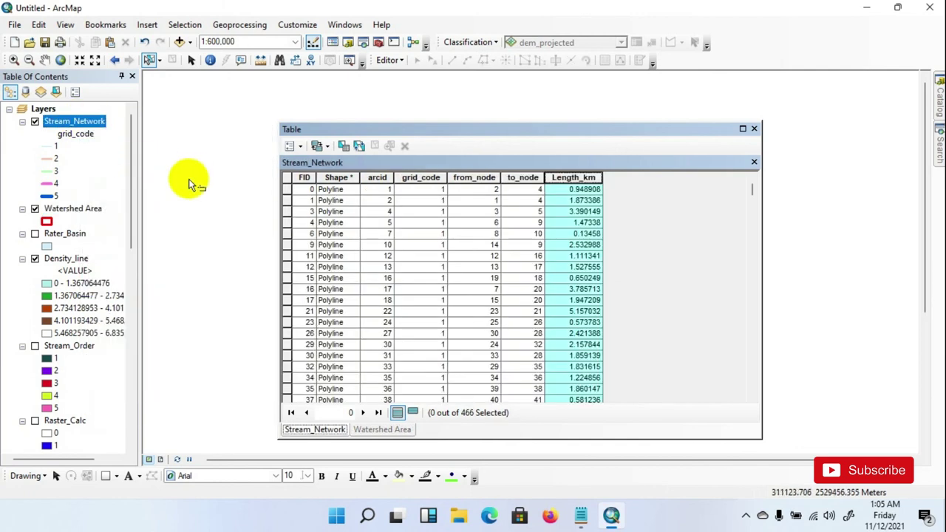
right_click(571, 182)
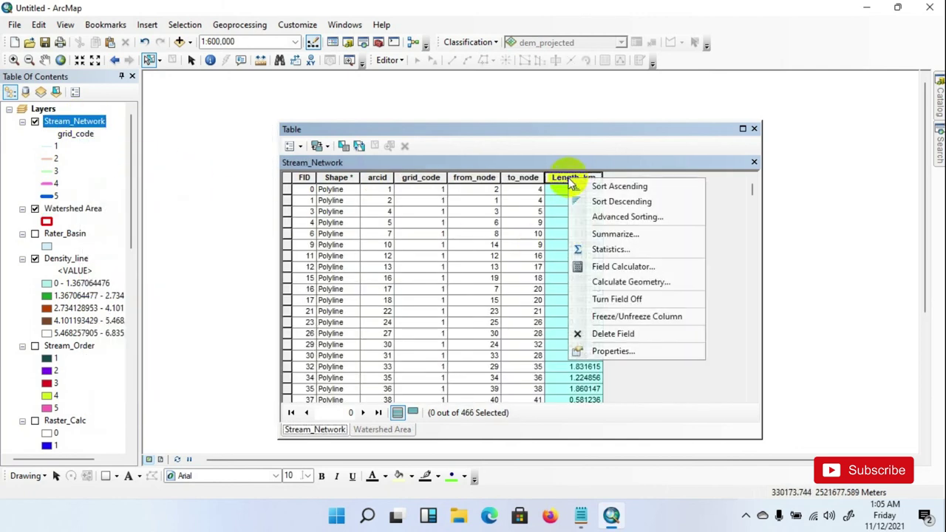
left_click(606, 253)
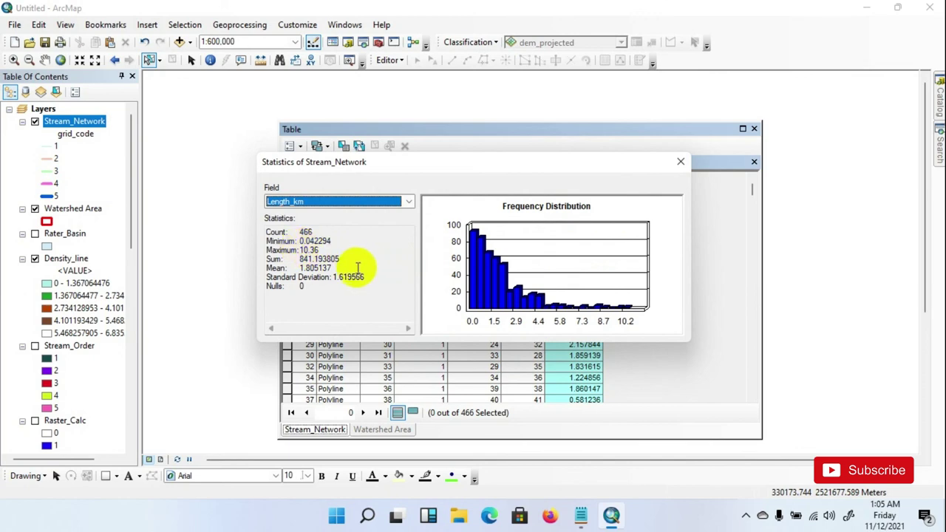
left_click_drag(327, 159, 325, 211)
left_click_drag(298, 310, 337, 306)
right_click(333, 306)
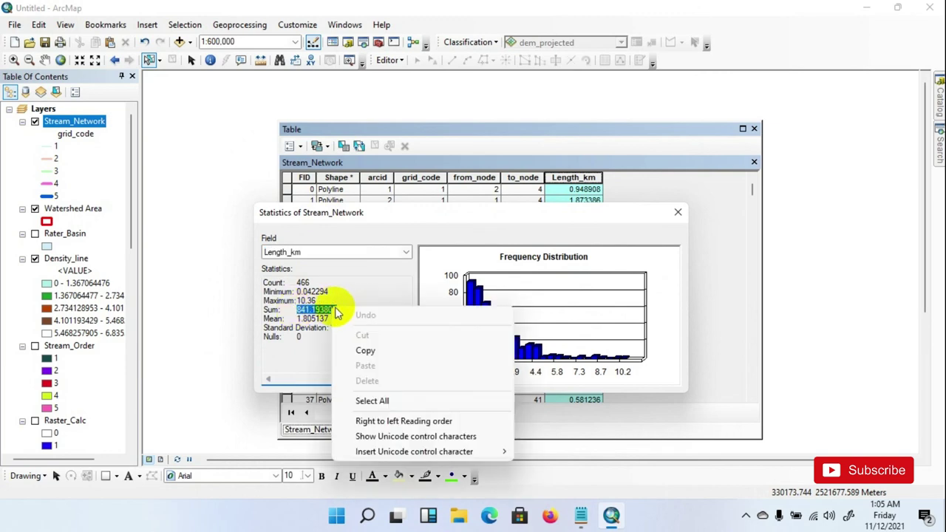
left_click(371, 348)
left_click(677, 214)
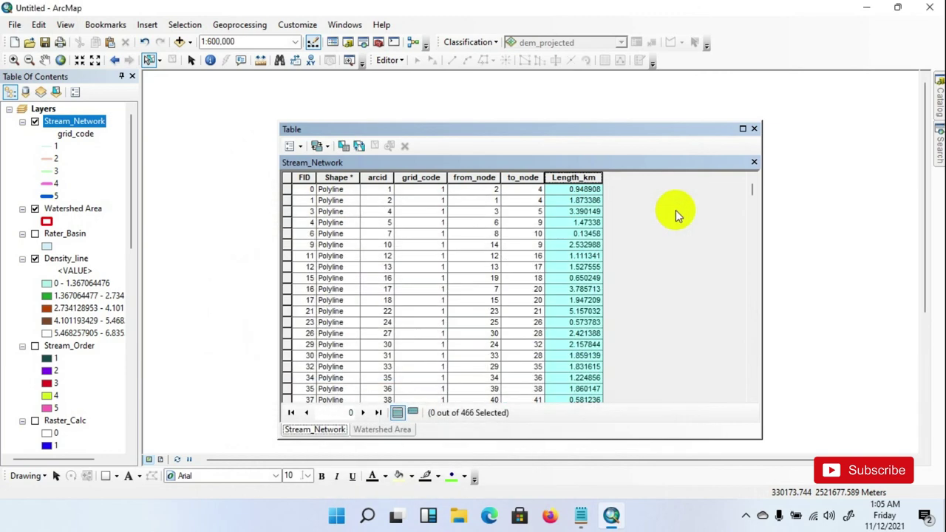
- Add a Float field named Stream_Density with precision 10 and scale 10 to the Watershed Area table, accepting the shortened name Stream_Den
right_click(93, 209)
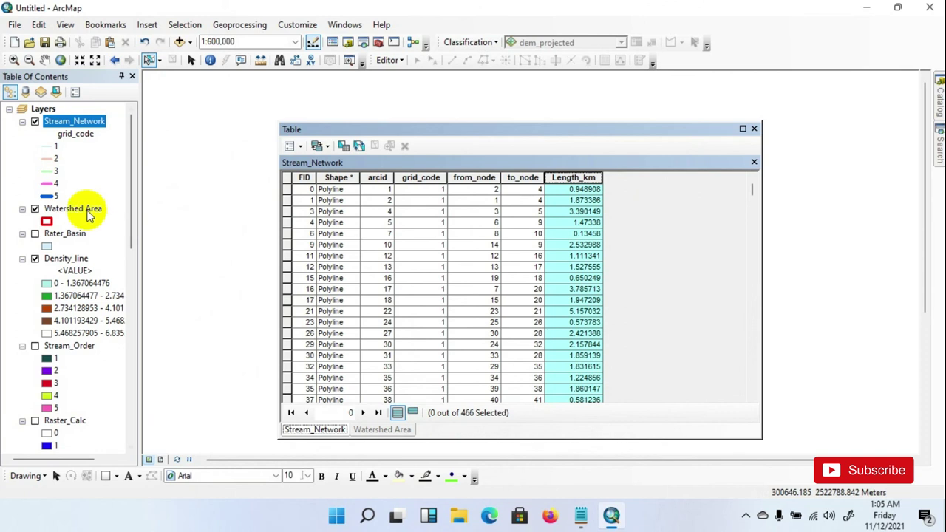
left_click(124, 240)
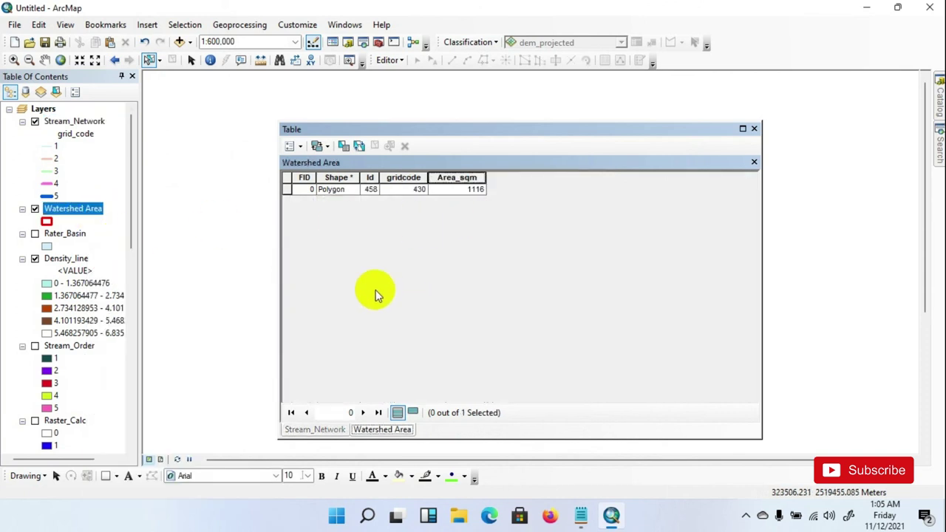
left_click(292, 146)
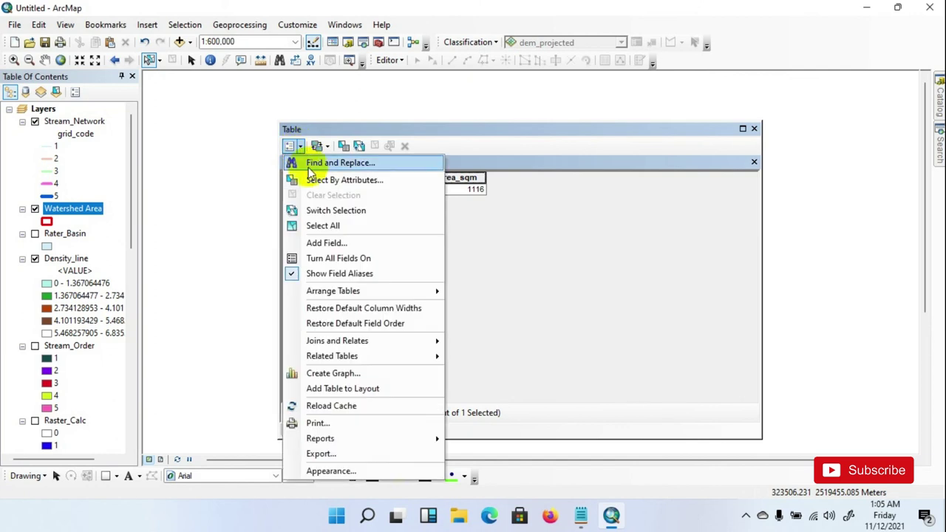
left_click(327, 242)
left_click_drag(430, 152, 517, 171)
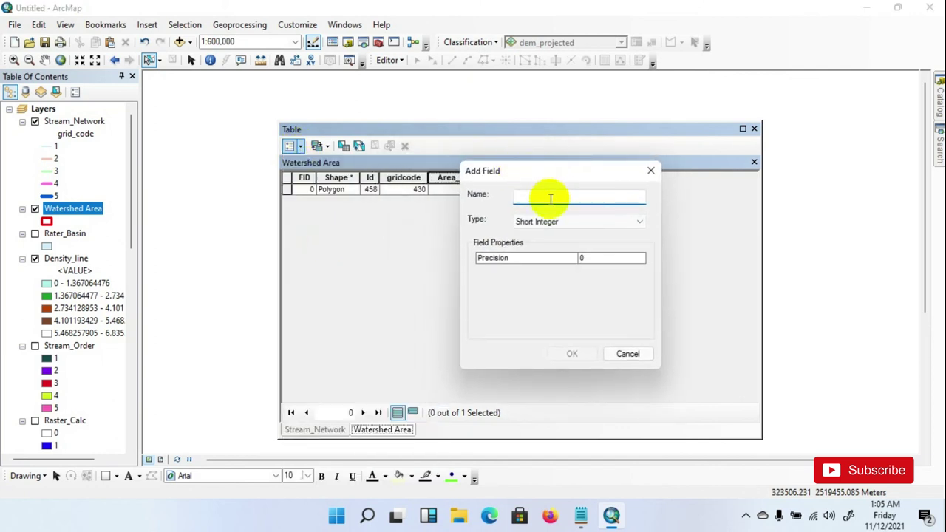
type("Sl")
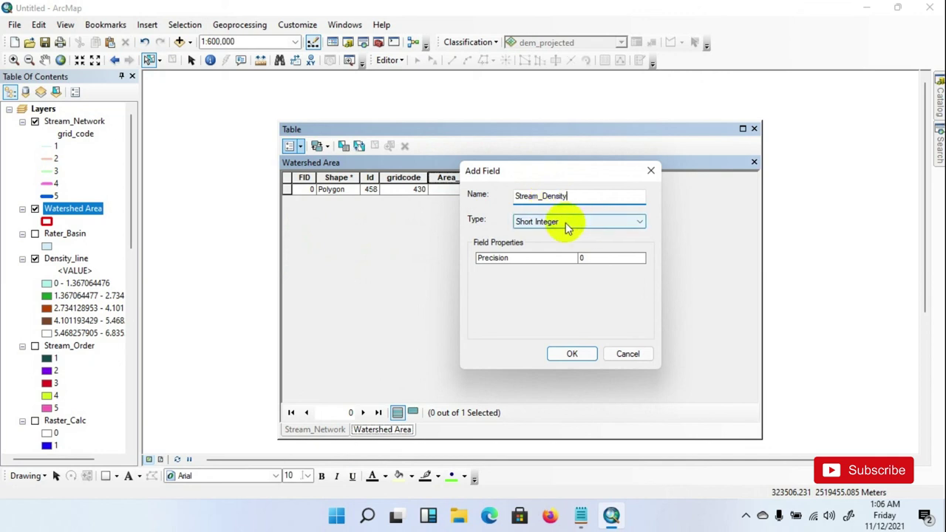
left_click(565, 223)
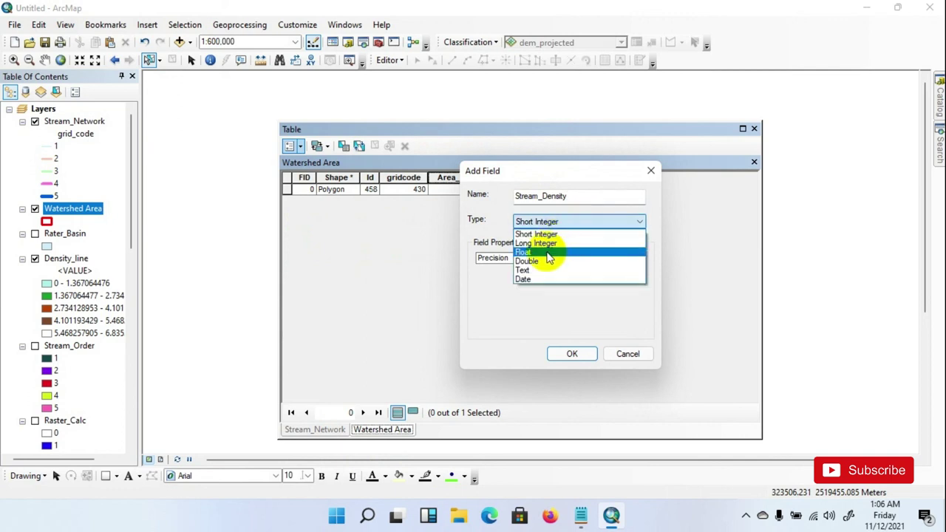
left_click(548, 253)
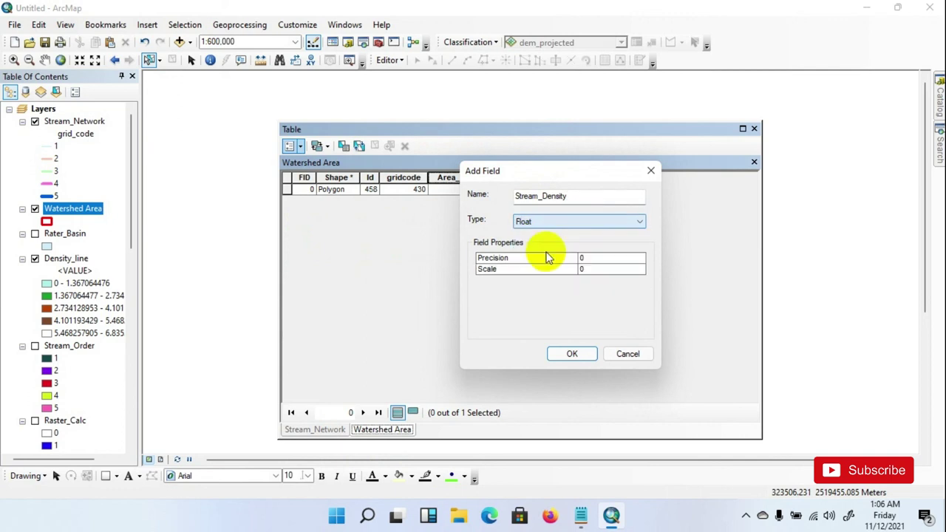
type("10")
left_click(595, 269)
type("10")
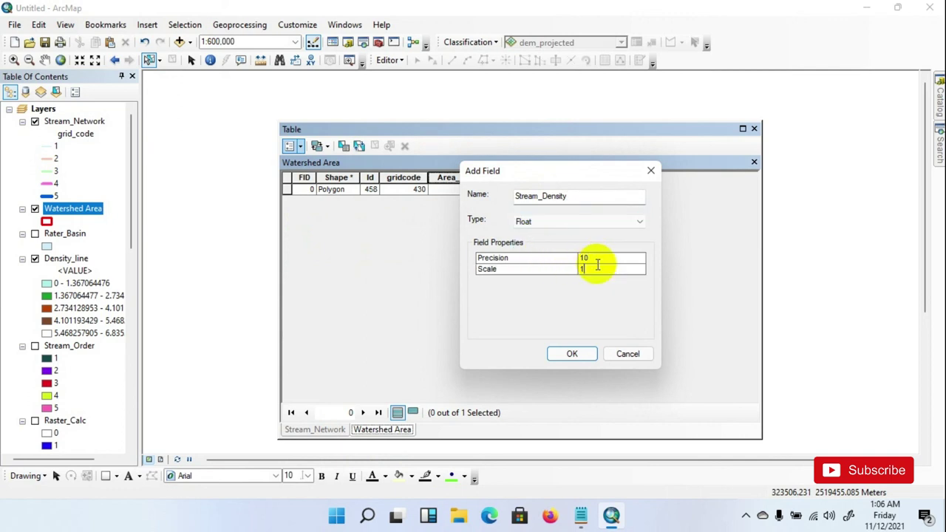
left_click(575, 355)
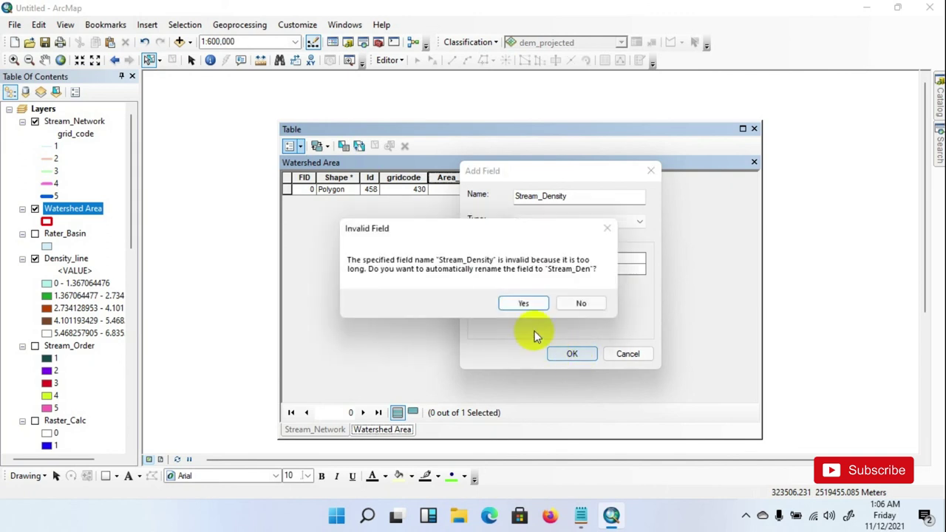
left_click(527, 305)
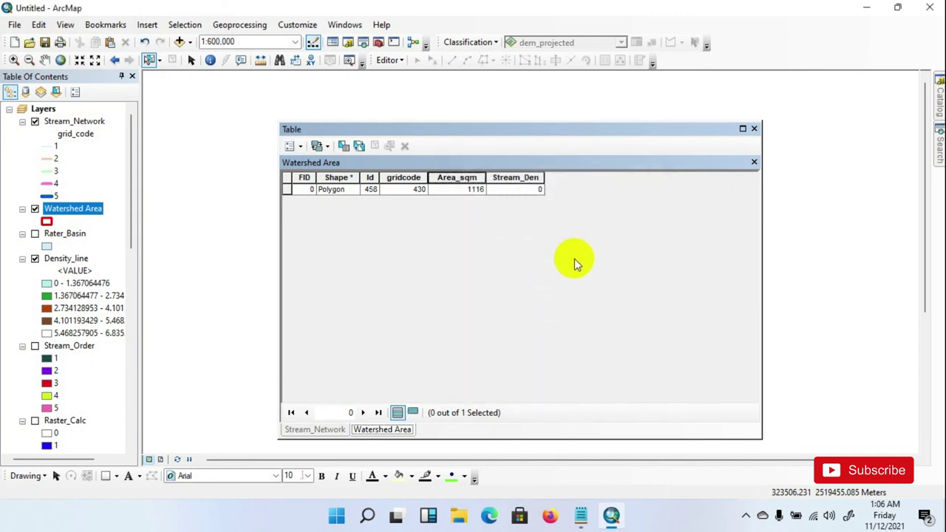
- Calculate the Stream_Den field as the copied total stream length divided by area, 841.193805/ [Area_sqm], and close the attribute table
right_click(514, 179)
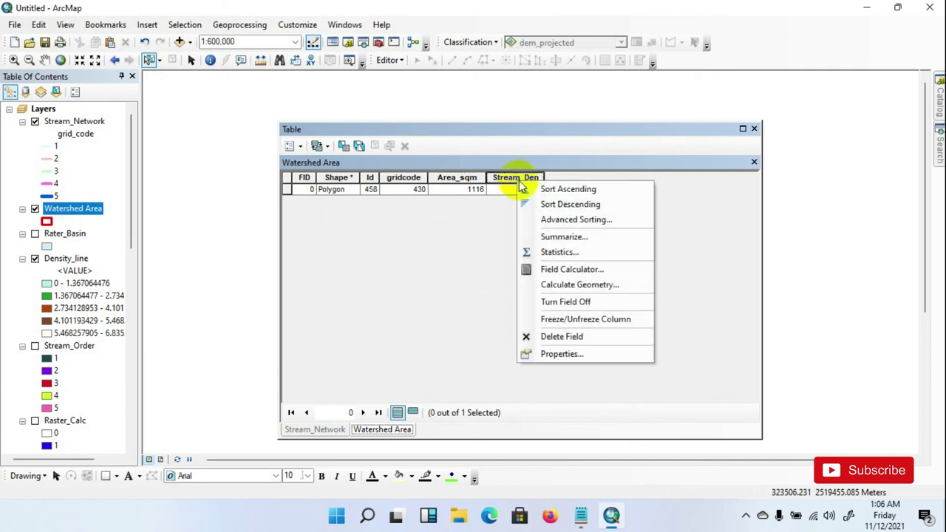
left_click(578, 274)
left_click(438, 285)
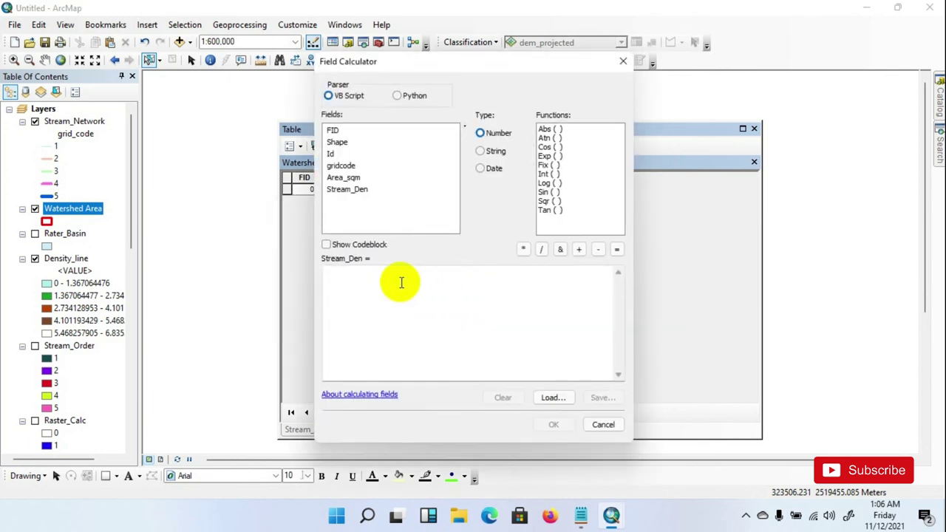
left_click(361, 276)
right_click(360, 278)
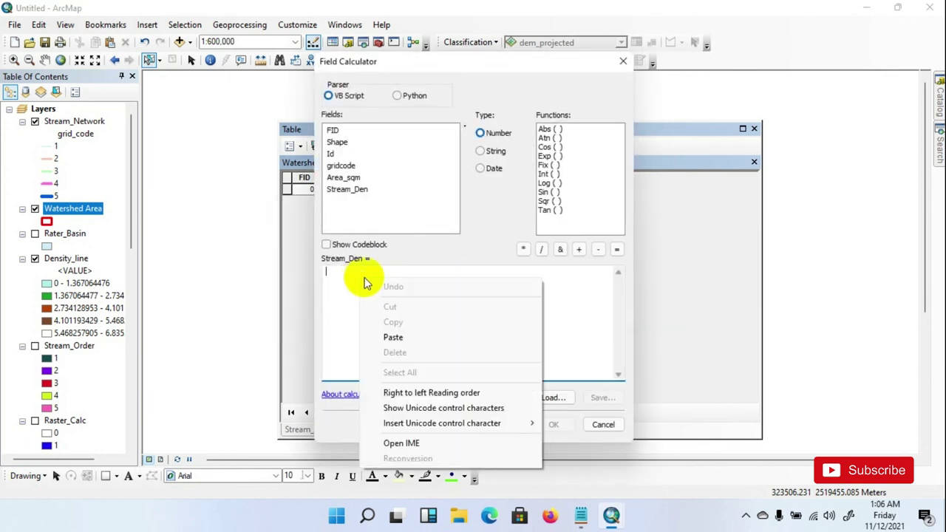
left_click(395, 338)
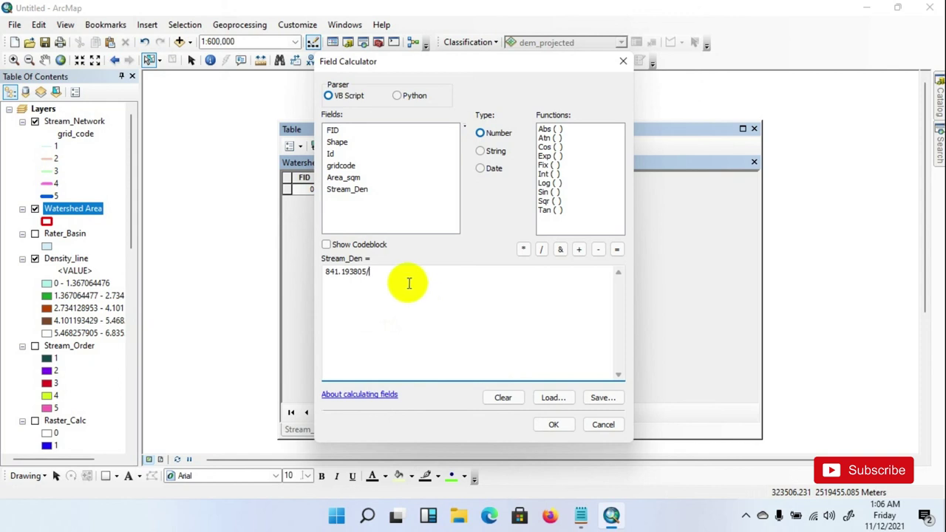
double_click(344, 178)
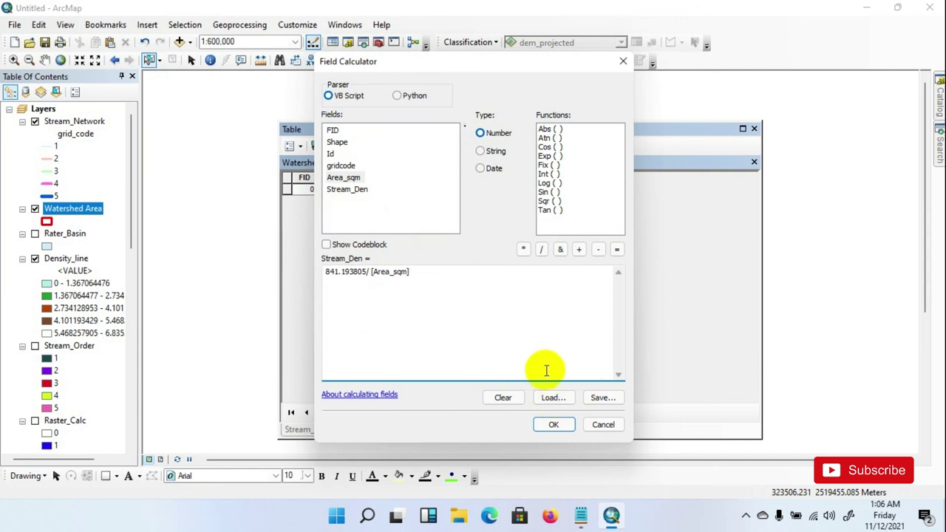
left_click(565, 430)
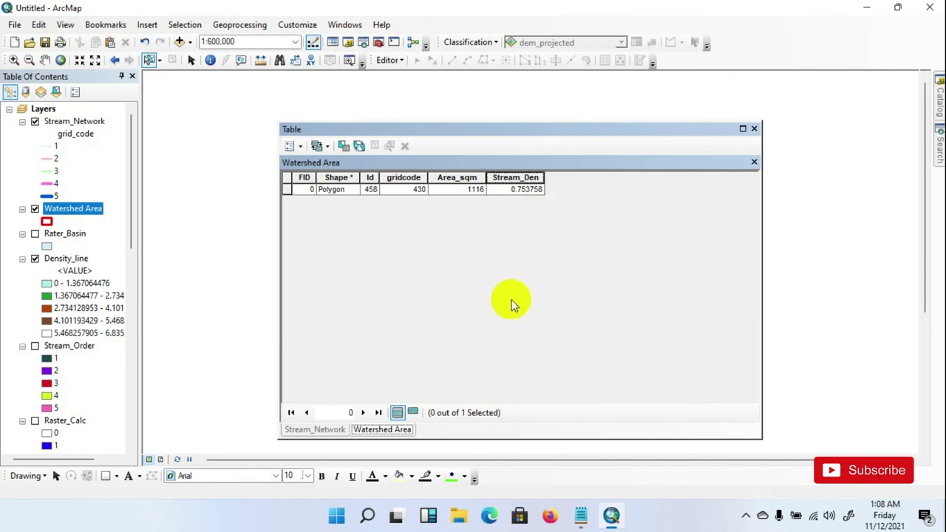
left_click(753, 129)
scroll(436, 299, "down", 2)
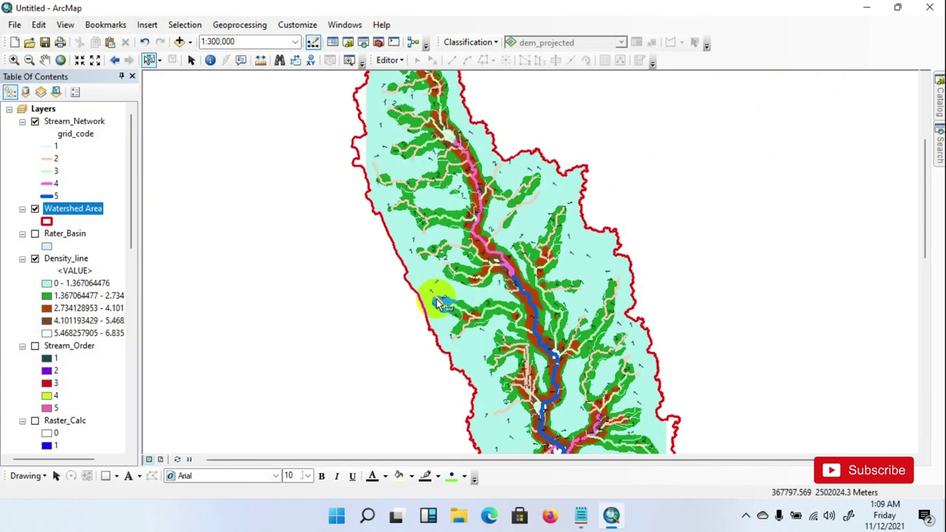